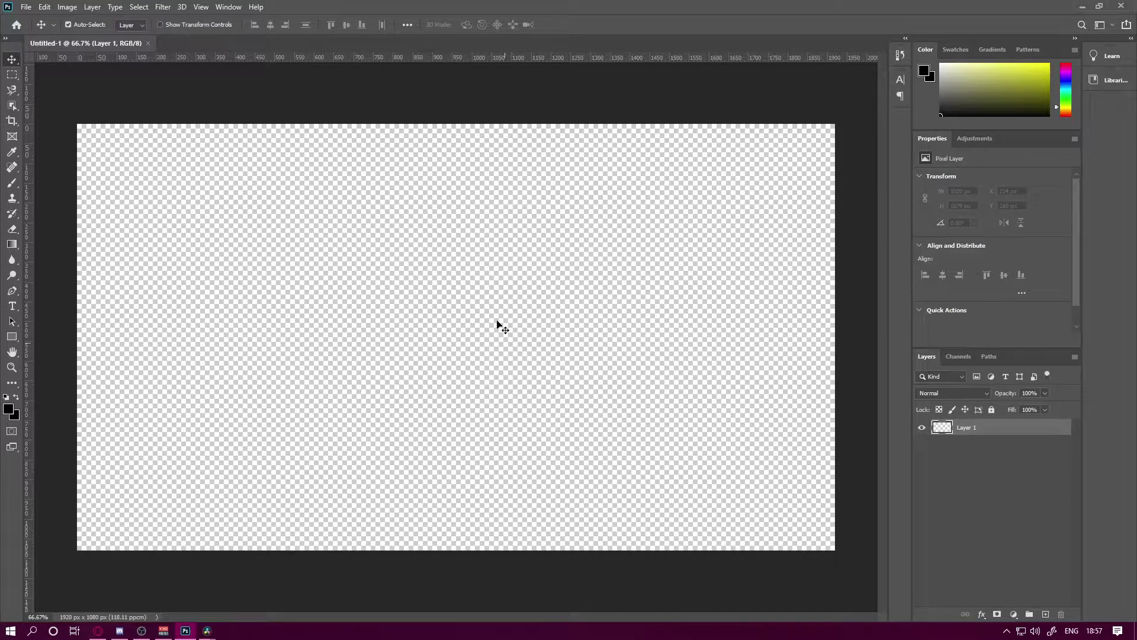
{"action": "left_click", "coordinate": [25, 8]}
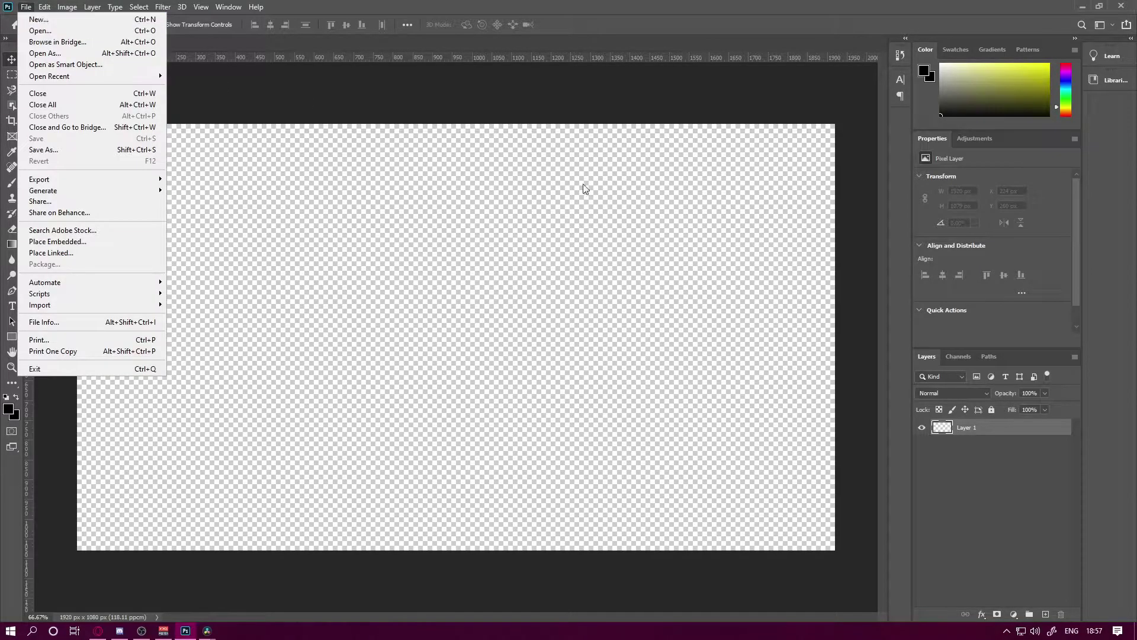
{"action": "left_click", "coordinate": [663, 98]}
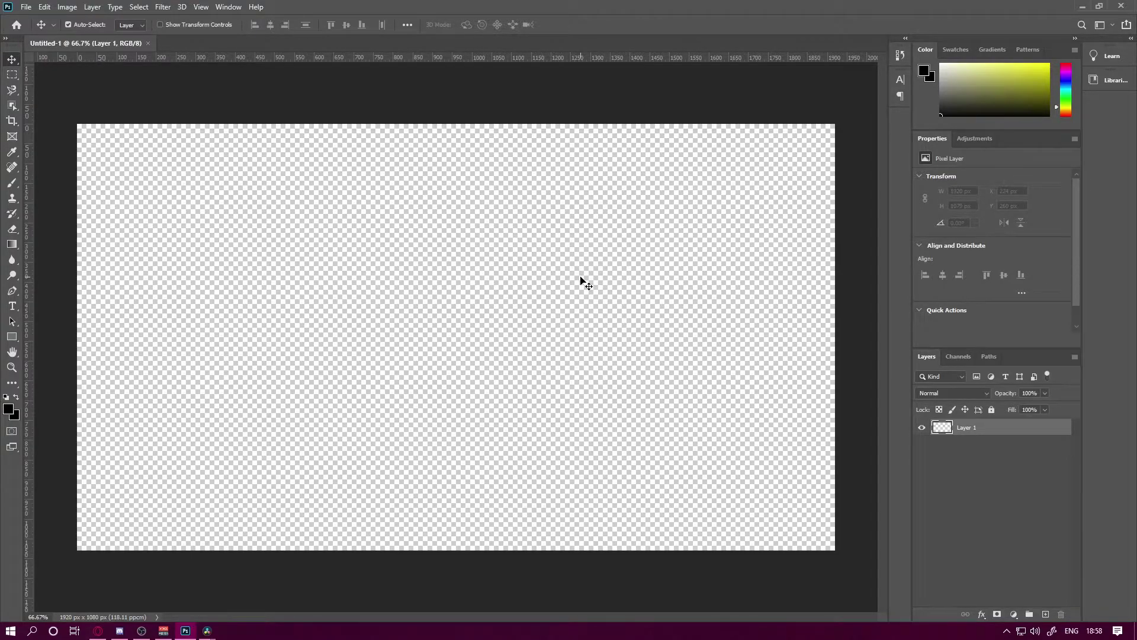
Set the foreground colour to a bright magenta-purple and activate the Gradient tool.
{"action": "left_click", "coordinate": [1064, 76]}
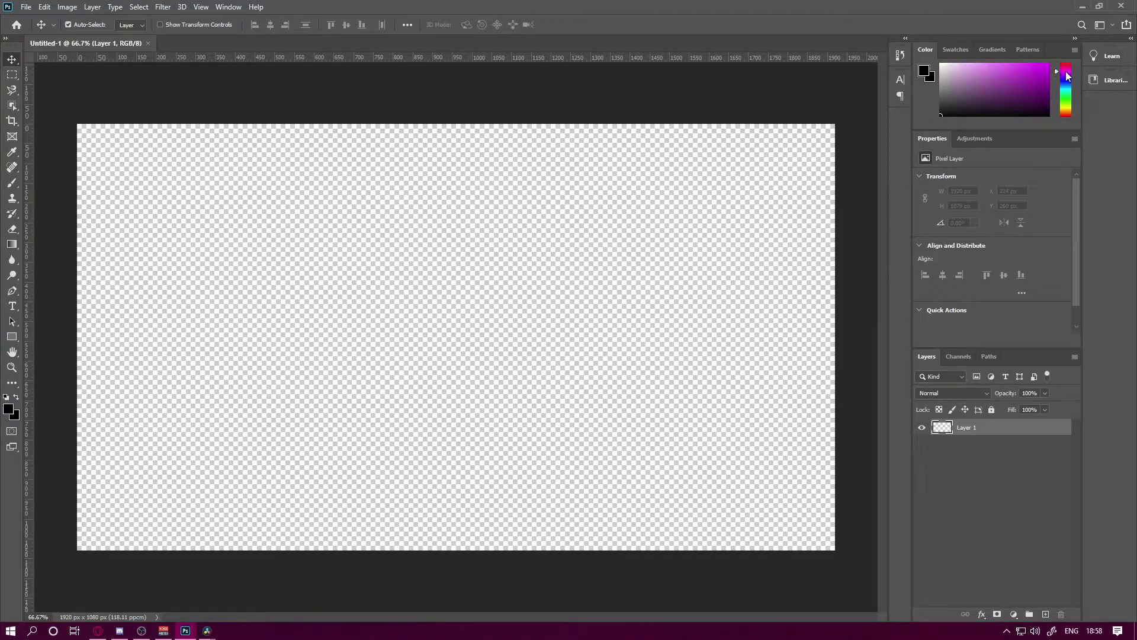
{"action": "left_click", "coordinate": [1024, 73]}
{"action": "left_click_drag", "start_coordinate": [1023, 73], "coordinate": [1087, 9]}
{"action": "left_click", "coordinate": [11, 244]}
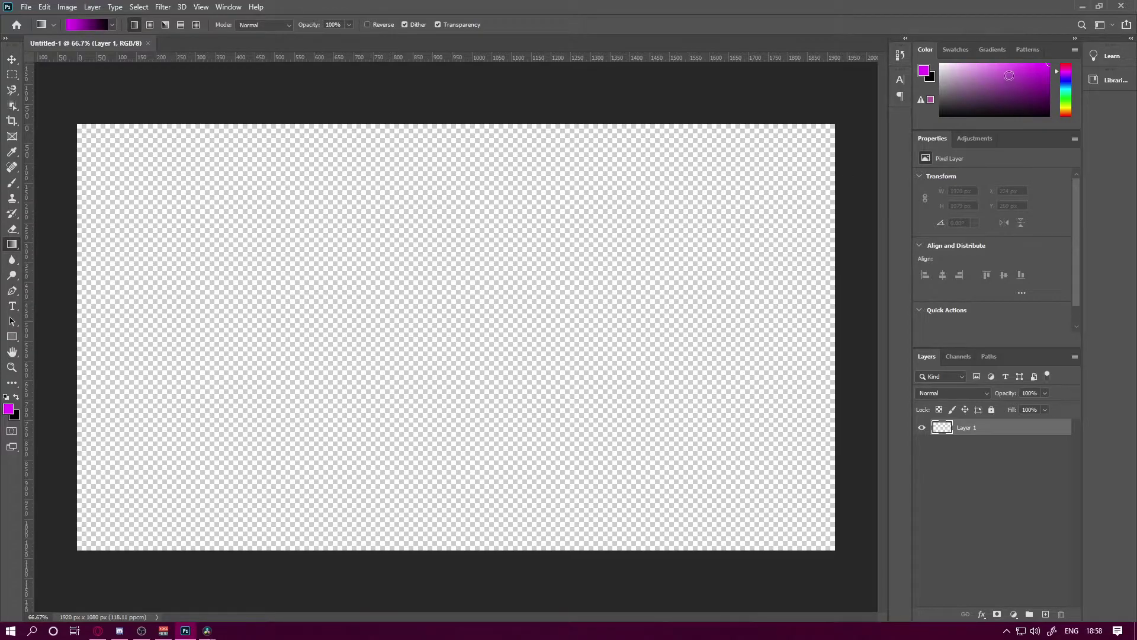
{"action": "mouse_move", "coordinate": [1063, 66]}
{"action": "left_mouse_down"}
{"action": "mouse_move", "coordinate": [1070, 83]}
{"action": "mouse_move", "coordinate": [1071, 59]}
{"action": "left_mouse_up"}
Fill Layer 1 with a linear magenta-to-black gradient running slightly diagonally from the bright right side down to the dark left edge.
{"action": "left_click_drag", "start_coordinate": [101, 340], "coordinate": [803, 336]}
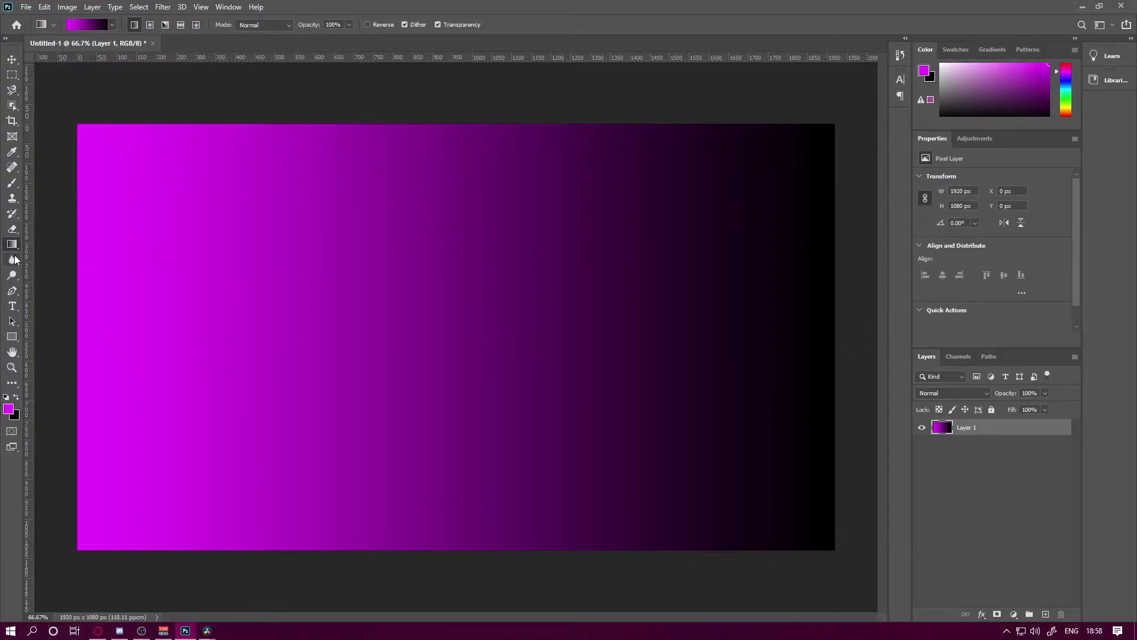
{"action": "left_click_drag", "start_coordinate": [781, 330], "coordinate": [62, 354]}
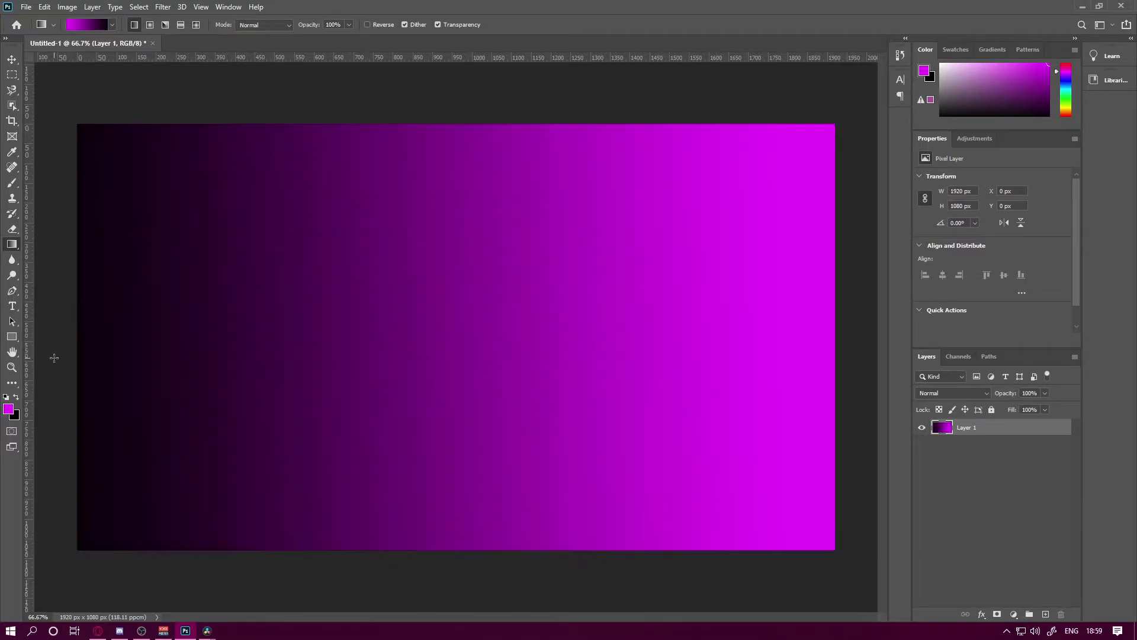
{"action": "left_click_drag", "start_coordinate": [780, 291], "coordinate": [175, 327]}
{"action": "left_click_drag", "start_coordinate": [647, 259], "coordinate": [35, 371]}
{"action": "left_click_drag", "start_coordinate": [678, 185], "coordinate": [62, 449]}
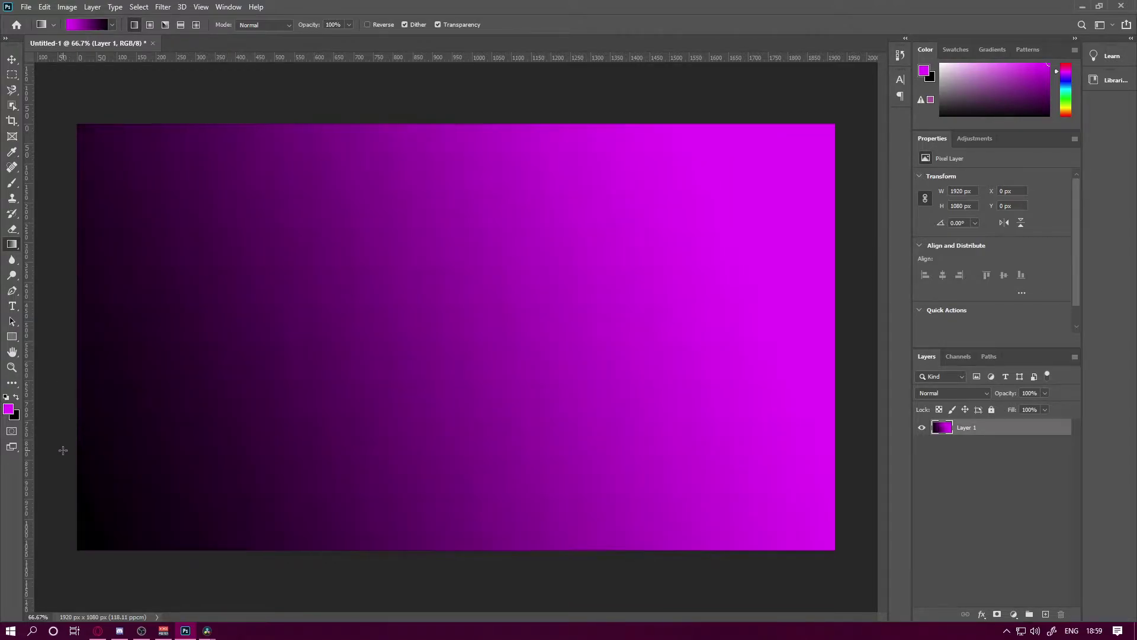
{"action": "left_click_drag", "start_coordinate": [787, 170], "coordinate": [89, 525]}
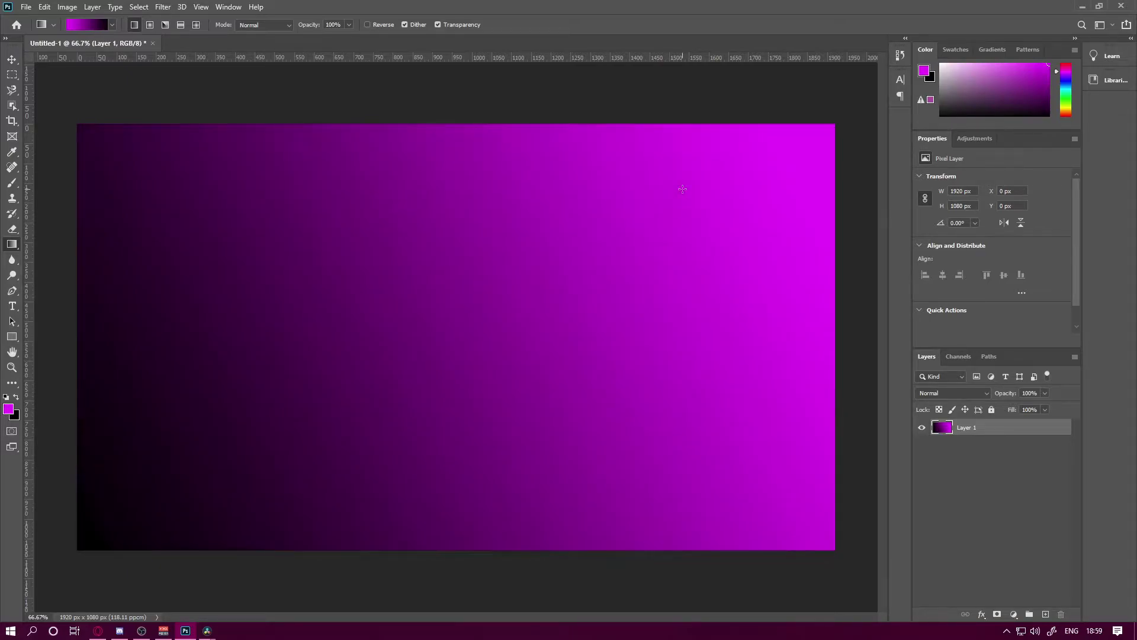
{"action": "left_click_drag", "start_coordinate": [661, 278], "coordinate": [40, 427]}
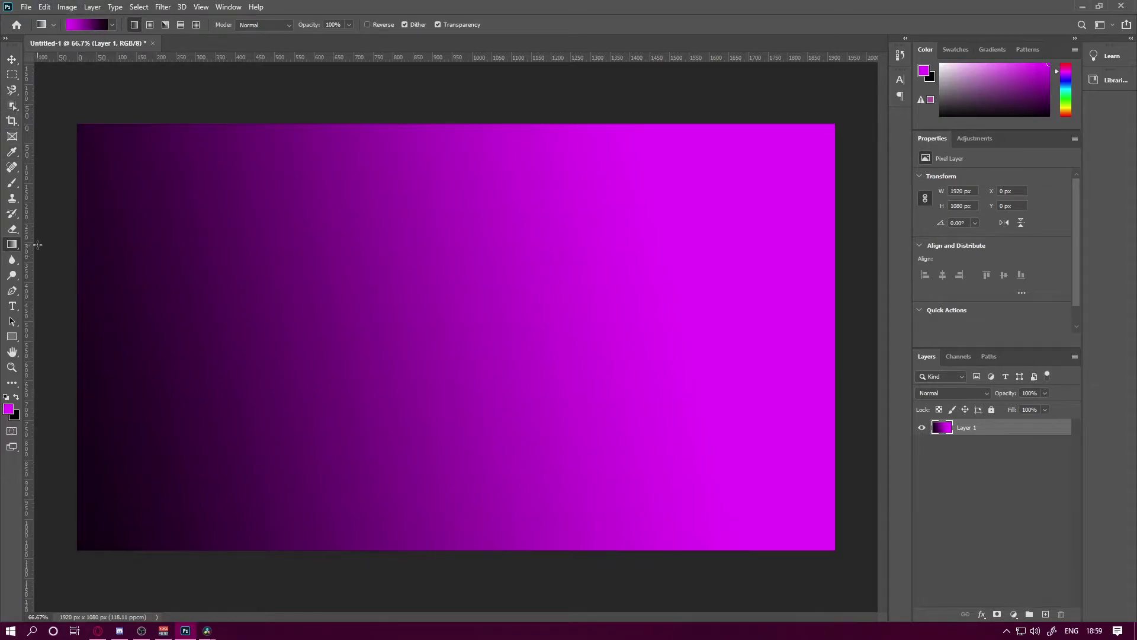
Start a new text layer in the canvas's upper left, clear the placeholder text and set the font to Billion Dreams.
{"action": "left_click", "coordinate": [11, 305]}
{"action": "left_click", "coordinate": [236, 190]}
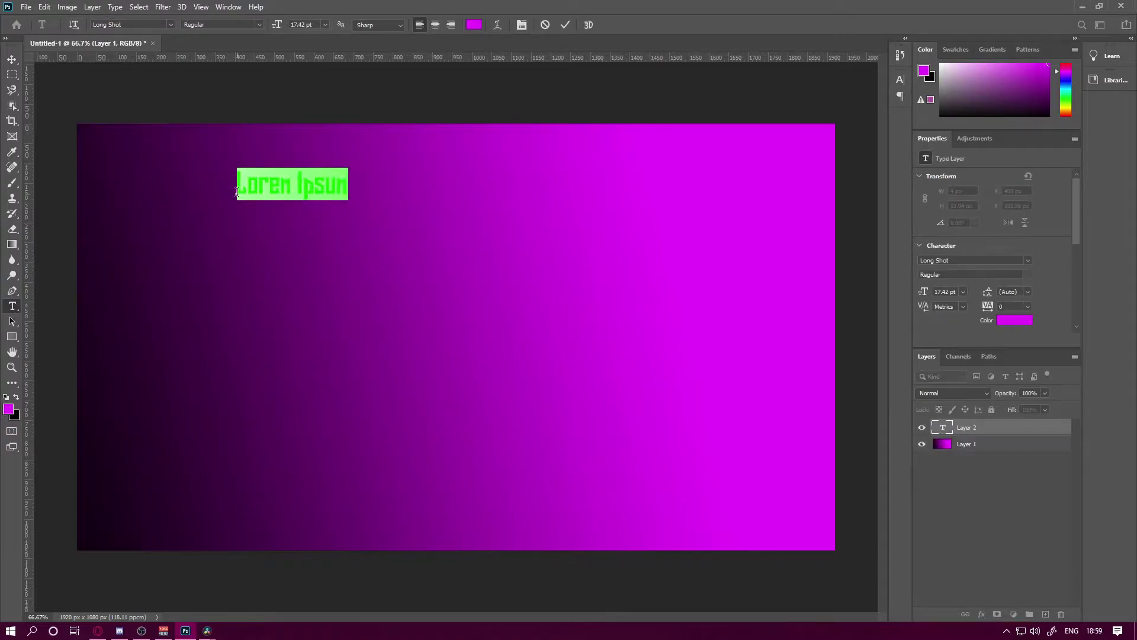
{"action": "key", "text": "BackSpace"}
{"action": "left_click", "coordinate": [156, 24]}
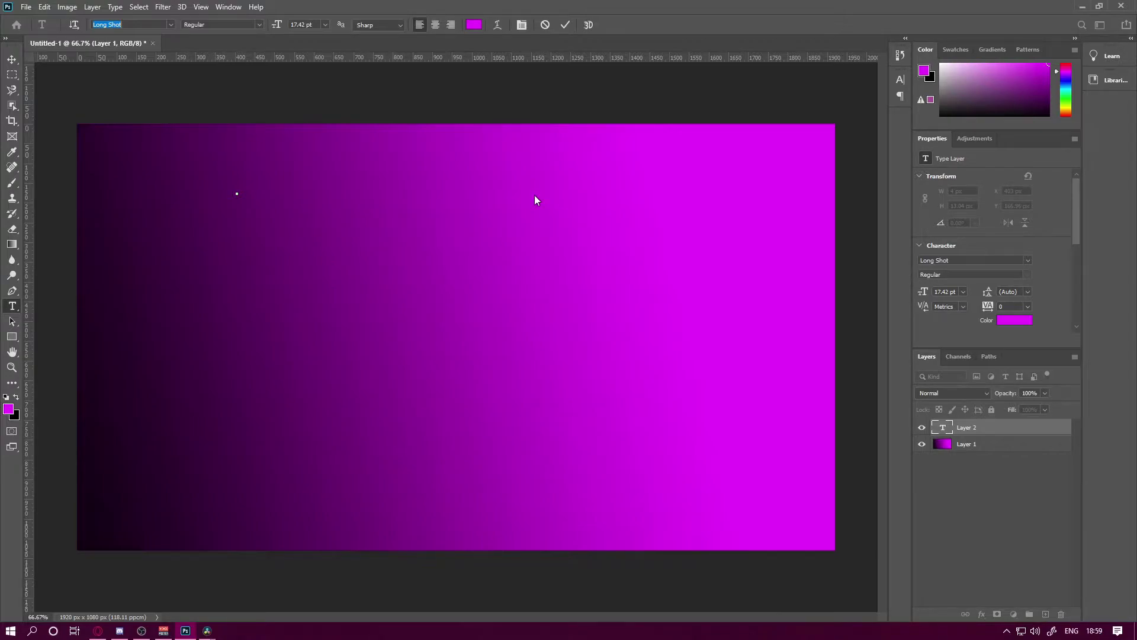
{"action": "left_click", "coordinate": [134, 30]}
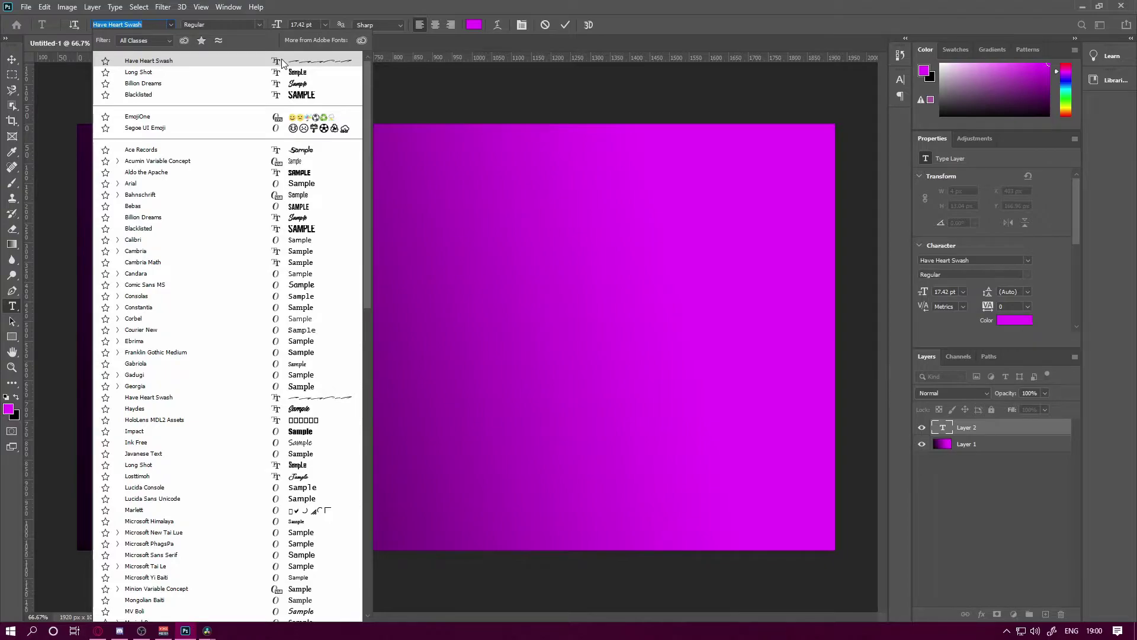
{"action": "left_click", "coordinate": [195, 84]}
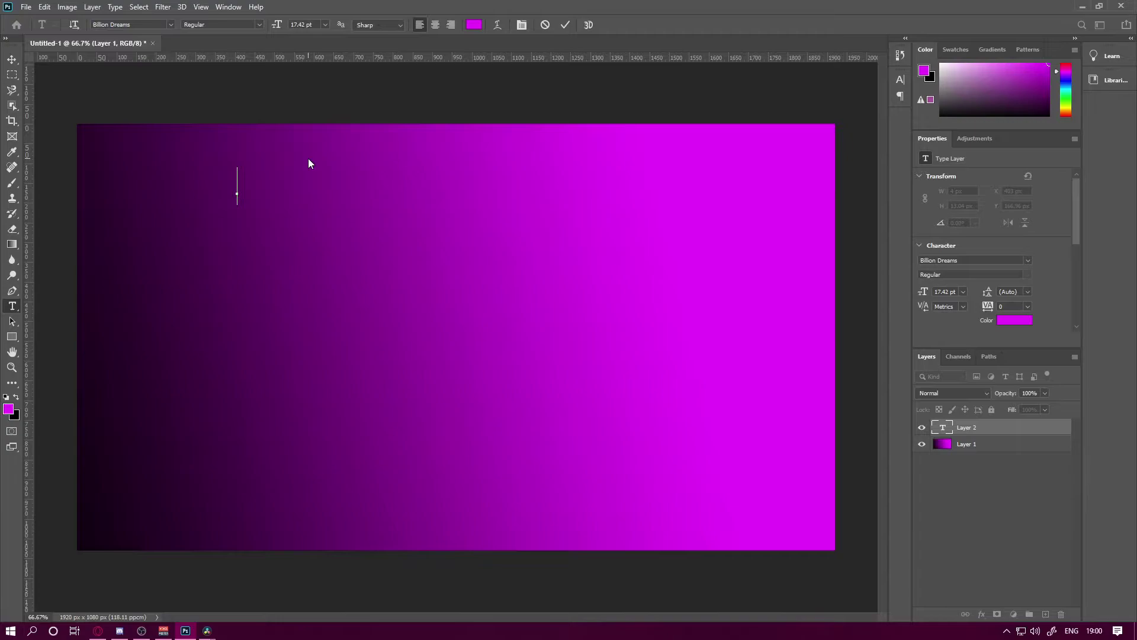
Enter the first letter "H" of the title and change the text colour to black.
{"action": "type", "text": "H"}
{"action": "left_click", "coordinate": [1049, 114]}
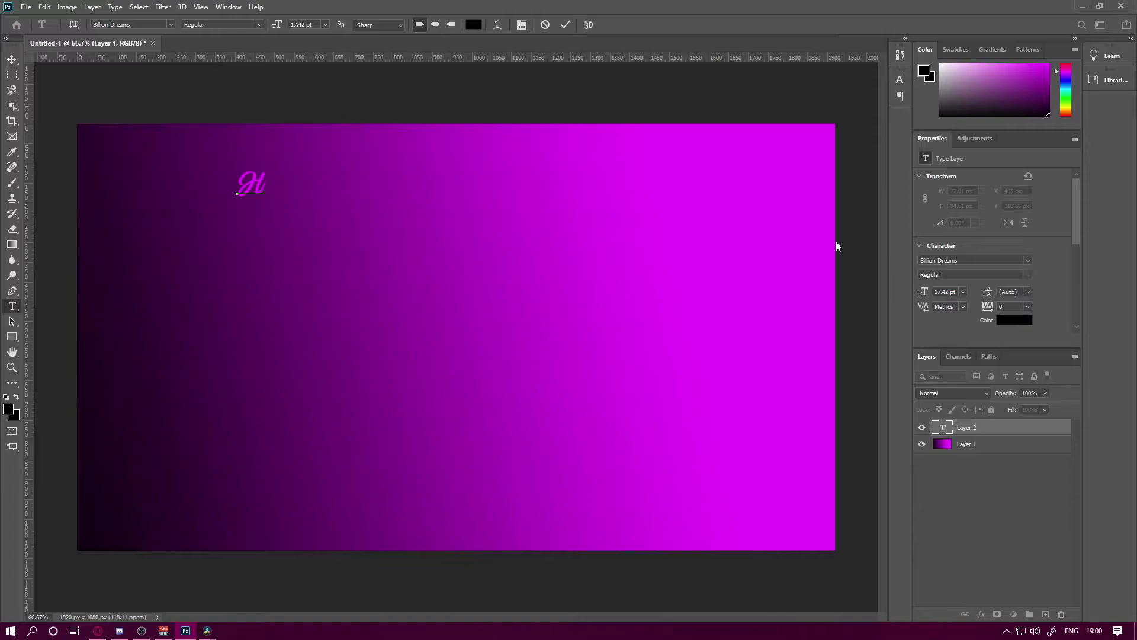
{"action": "left_click_drag", "start_coordinate": [265, 179], "coordinate": [129, 185]}
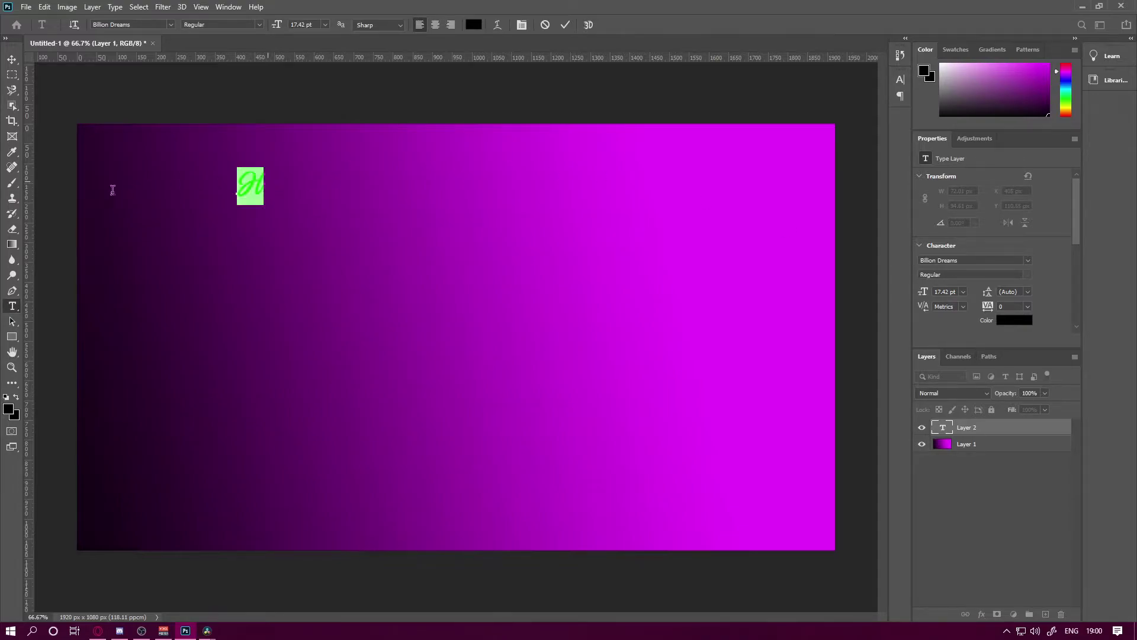
{"action": "key", "text": "alt+BackSpace"}
{"action": "left_click", "coordinate": [255, 179]}
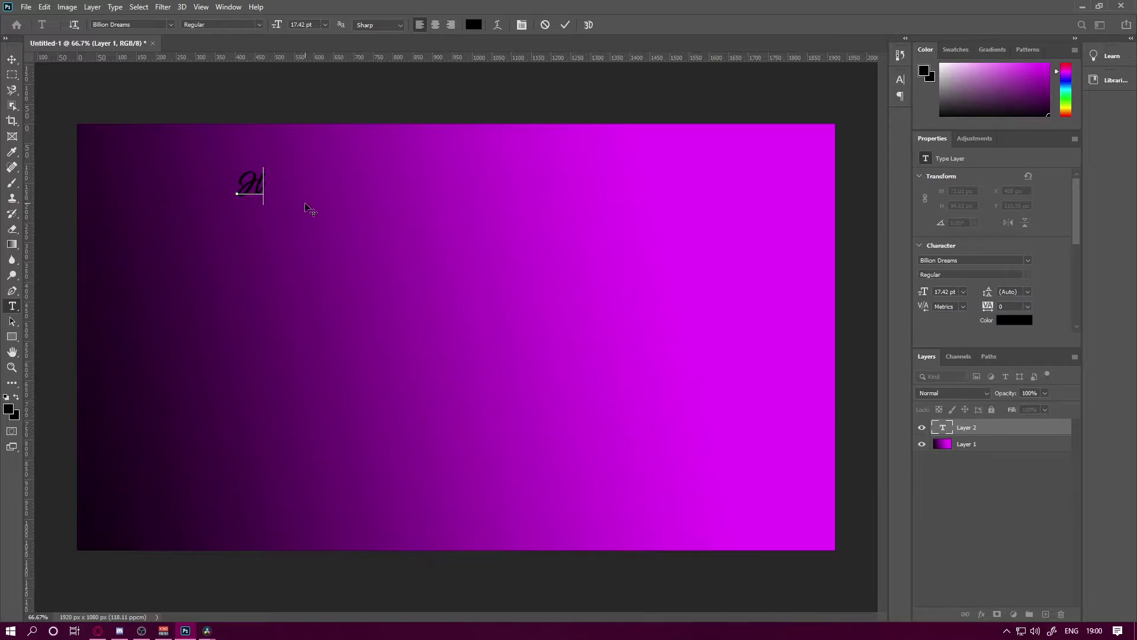
Complete the title text as "How To Get" on the first line and "Premiere Pro" on the second line.
{"action": "type", "text": "O"}
{"action": "key", "text": "BackSpace"}
{"action": "type", "text": "ow To"}
{"action": "type", "text": "Get"}
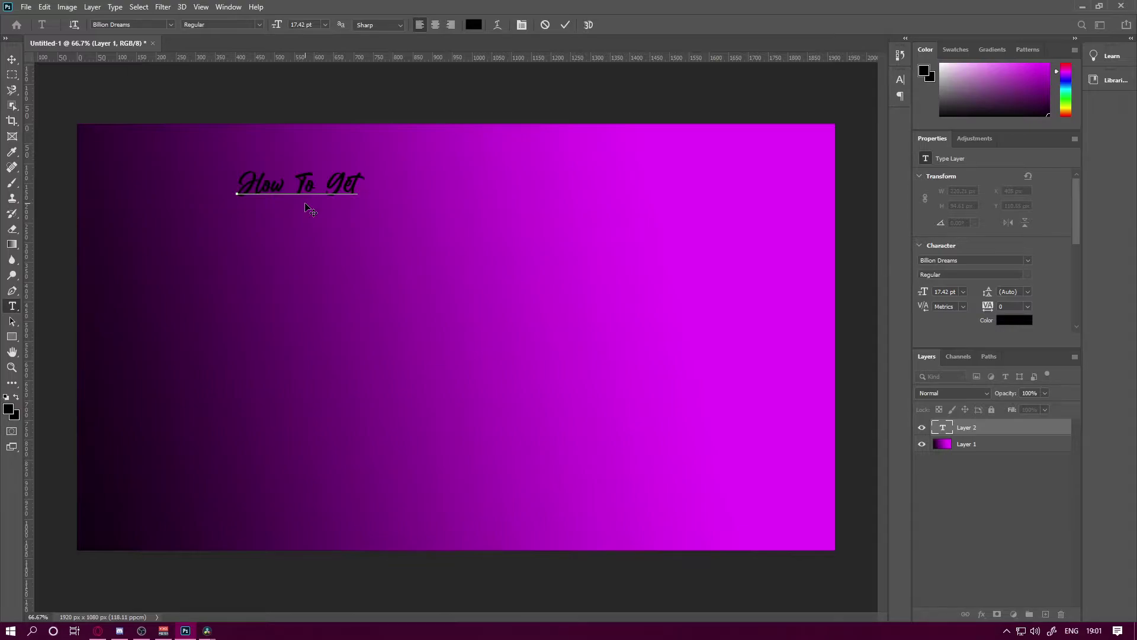
{"action": "type", "text": "G"}
{"action": "key", "text": "BackSpace"}
{"action": "key", "text": "Return"}
{"action": "type", "text": "Premiere"}
{"action": "key", "text": "BackSpace"}
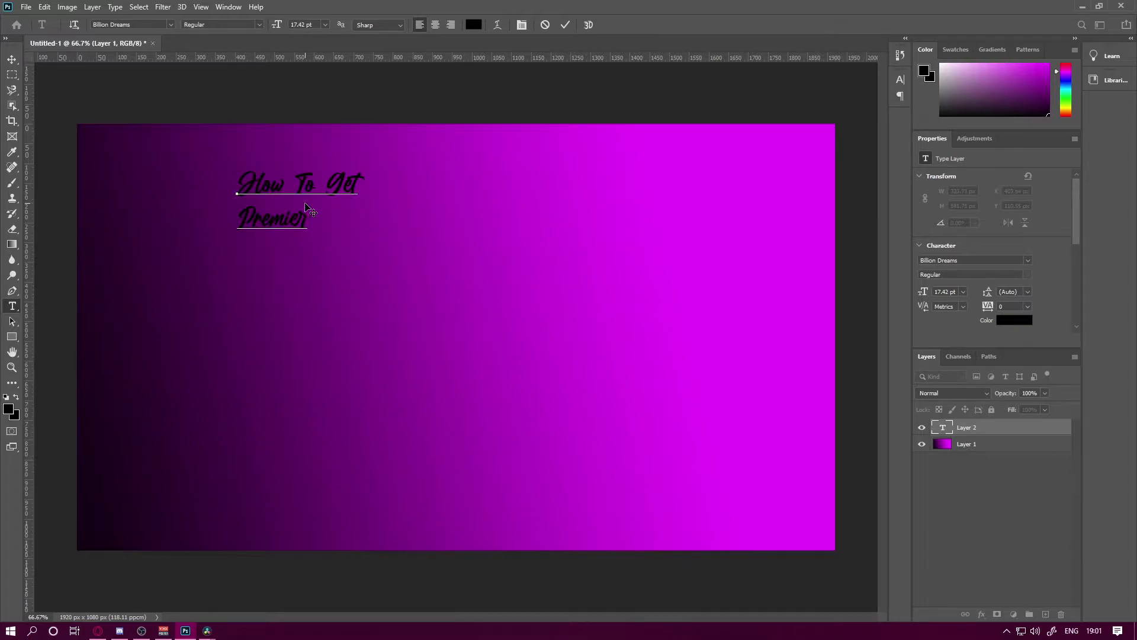
{"action": "type", "text": "e Pro"}
Move the title text slightly down and to the right, commit it and start a Free Transform on it.
{"action": "left_click_drag", "start_coordinate": [251, 328], "coordinate": [353, 318]}
{"action": "key", "text": "ctrl+a"}
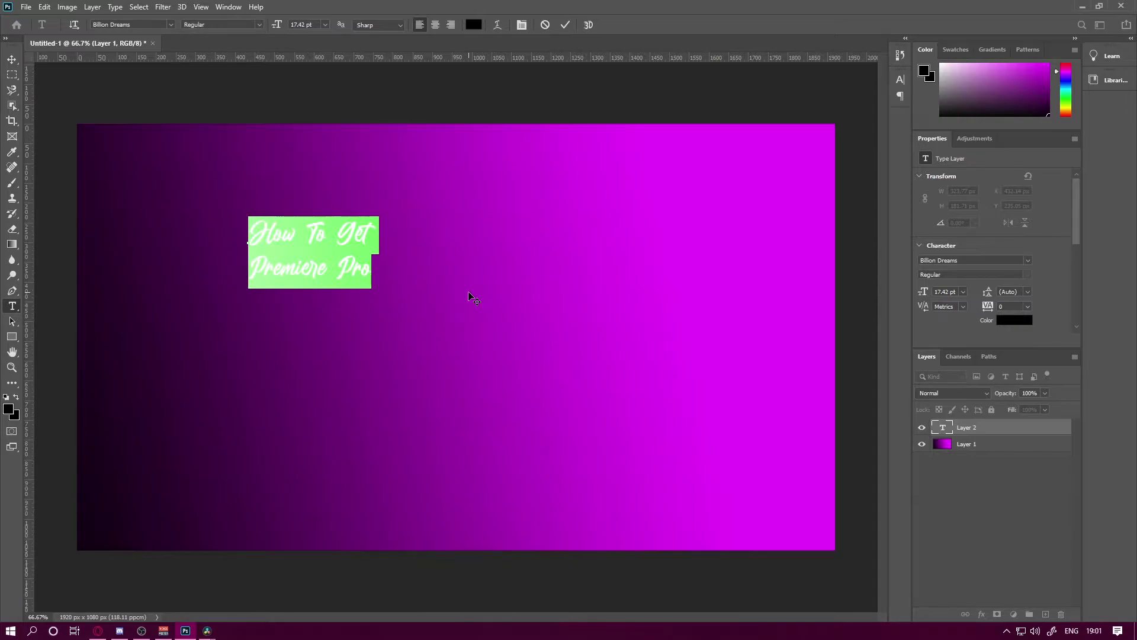
{"action": "left_click", "coordinate": [328, 253]}
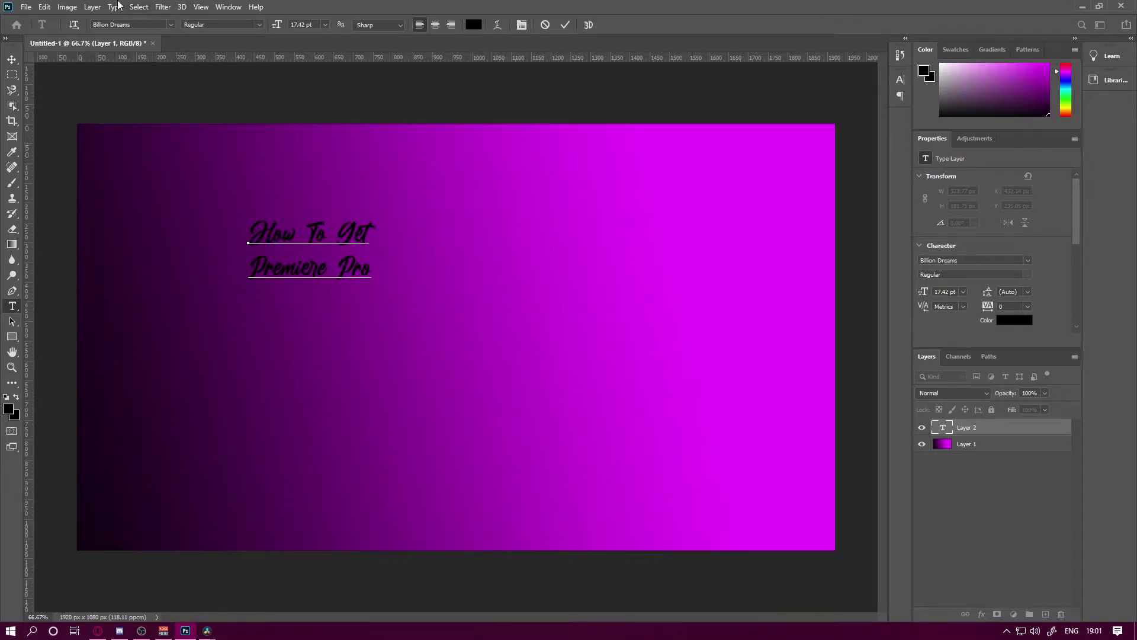
{"action": "left_click", "coordinate": [17, 64]}
{"action": "key", "text": "ctrl+t"}
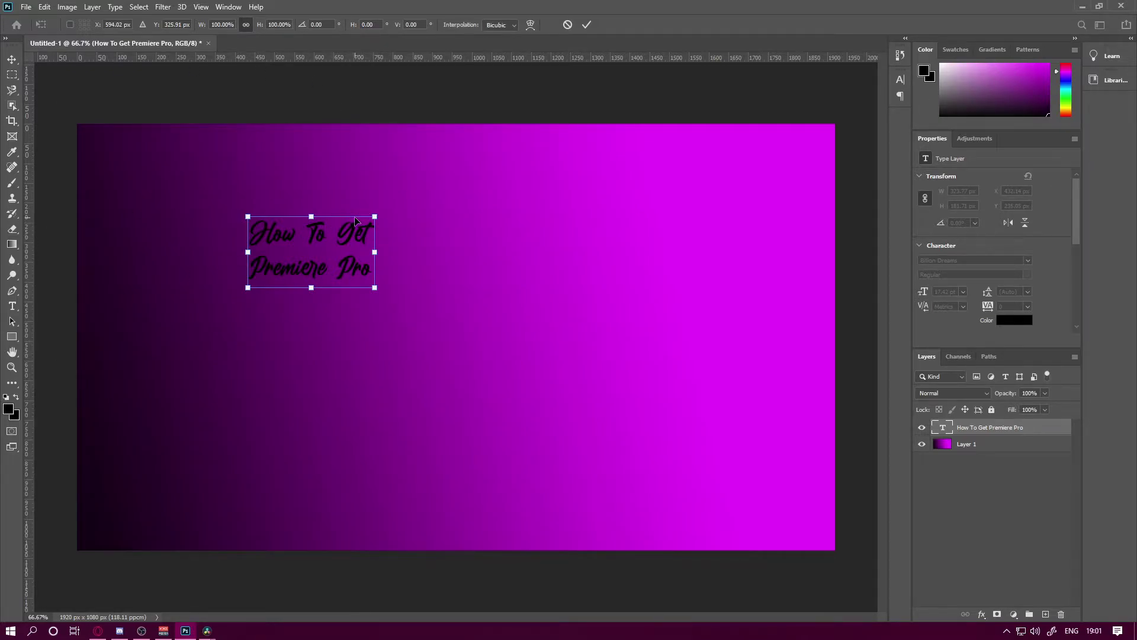
{"action": "left_click_drag", "start_coordinate": [374, 216], "coordinate": [485, 137]}
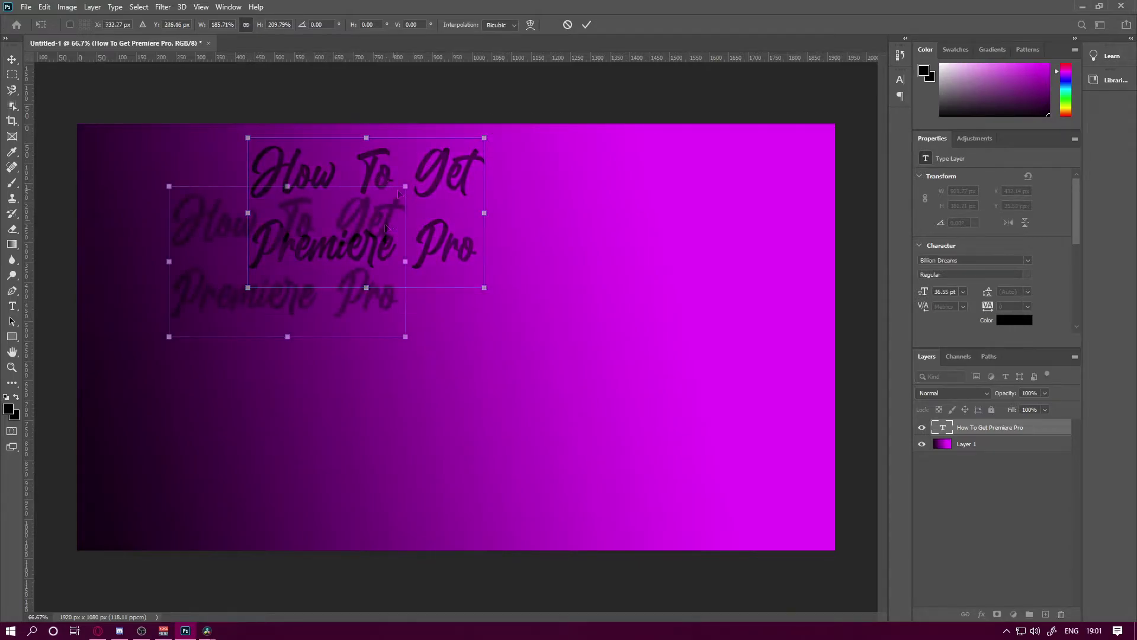
{"action": "left_click_drag", "start_coordinate": [405, 186], "coordinate": [442, 164]}
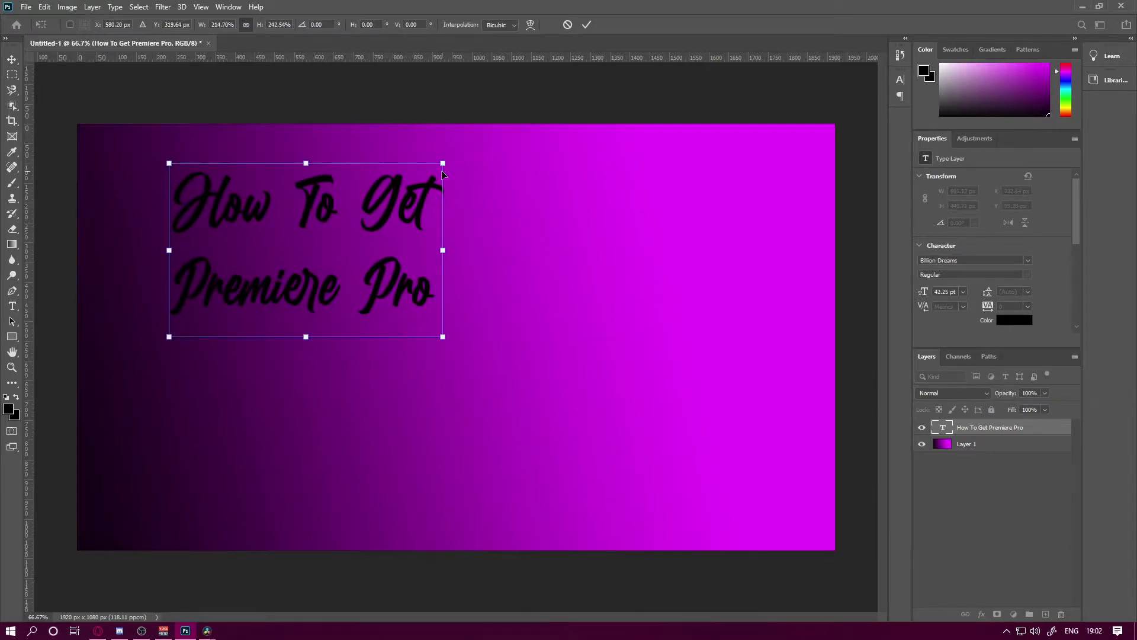
{"action": "key", "text": "ctrl+z"}
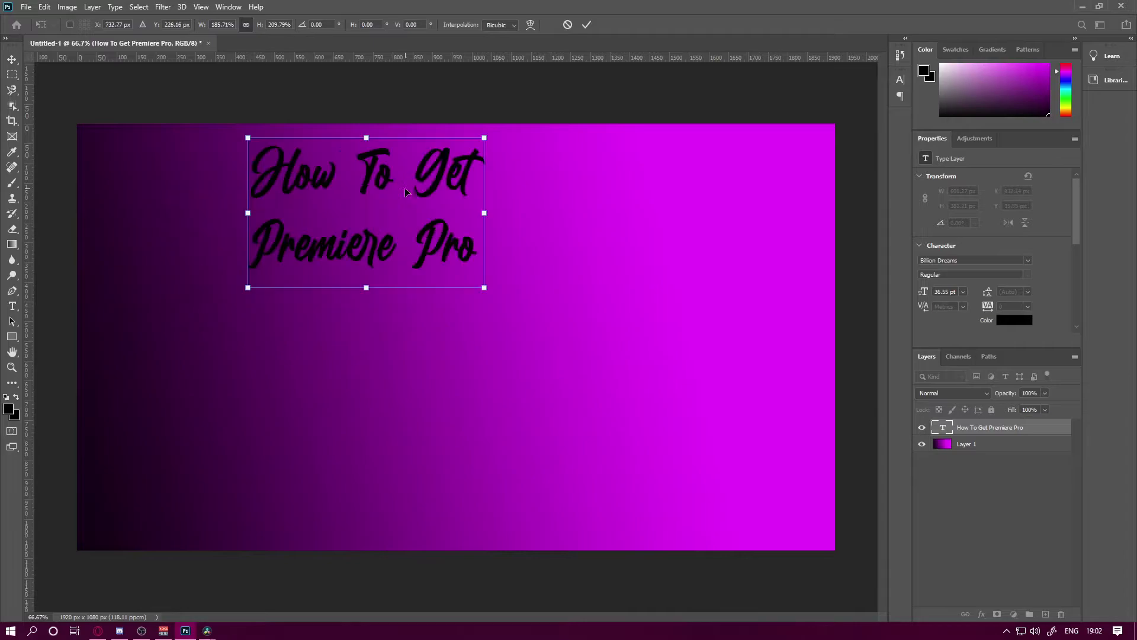
{"action": "key", "text": "ctrl+z"}
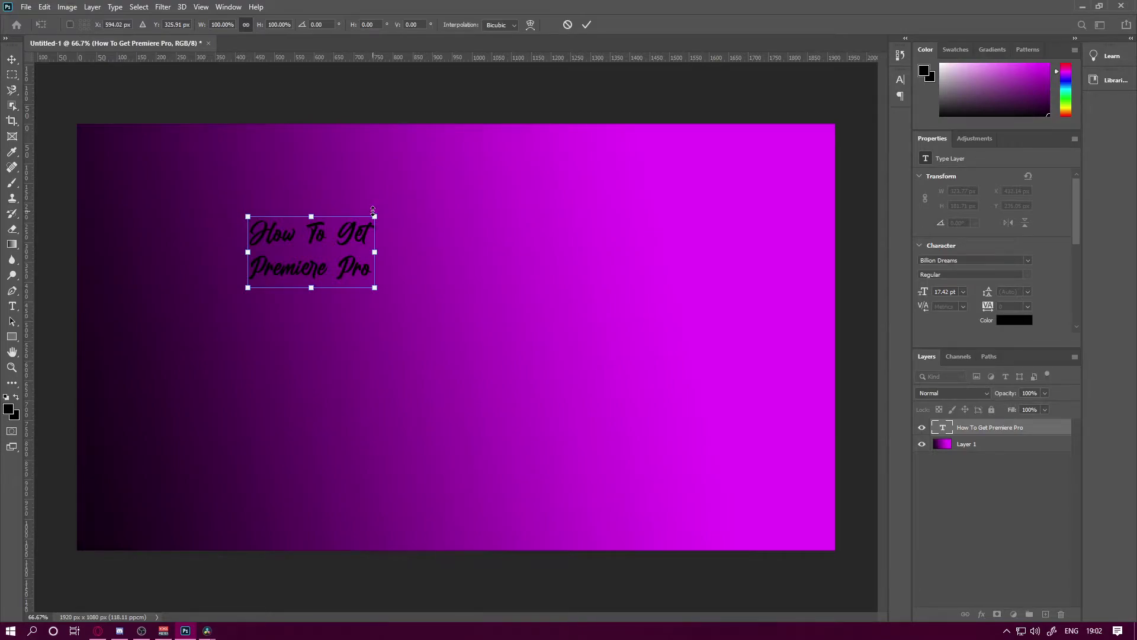
Scale the title proportionally to about 184%, tilt it about -11° and position it in the canvas's left half.
{"action": "left_click_drag", "start_coordinate": [374, 217], "coordinate": [455, 268]}
{"action": "key", "text": "ctrl+z"}
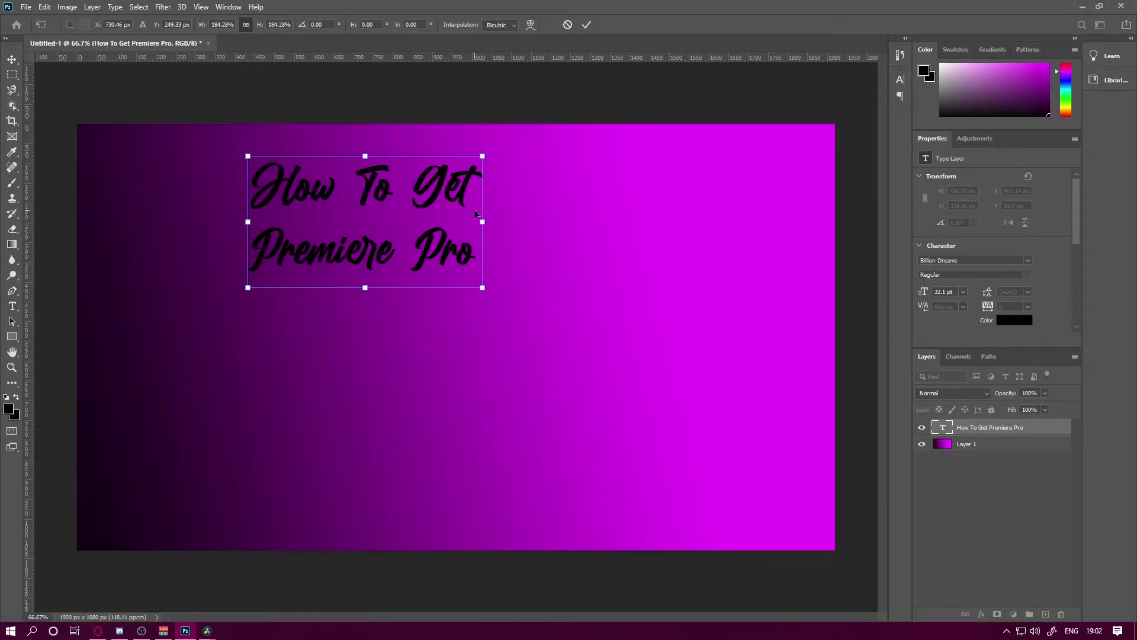
{"action": "left_click_drag", "start_coordinate": [433, 133], "coordinate": [417, 156]}
{"action": "left_click_drag", "start_coordinate": [419, 219], "coordinate": [343, 305]}
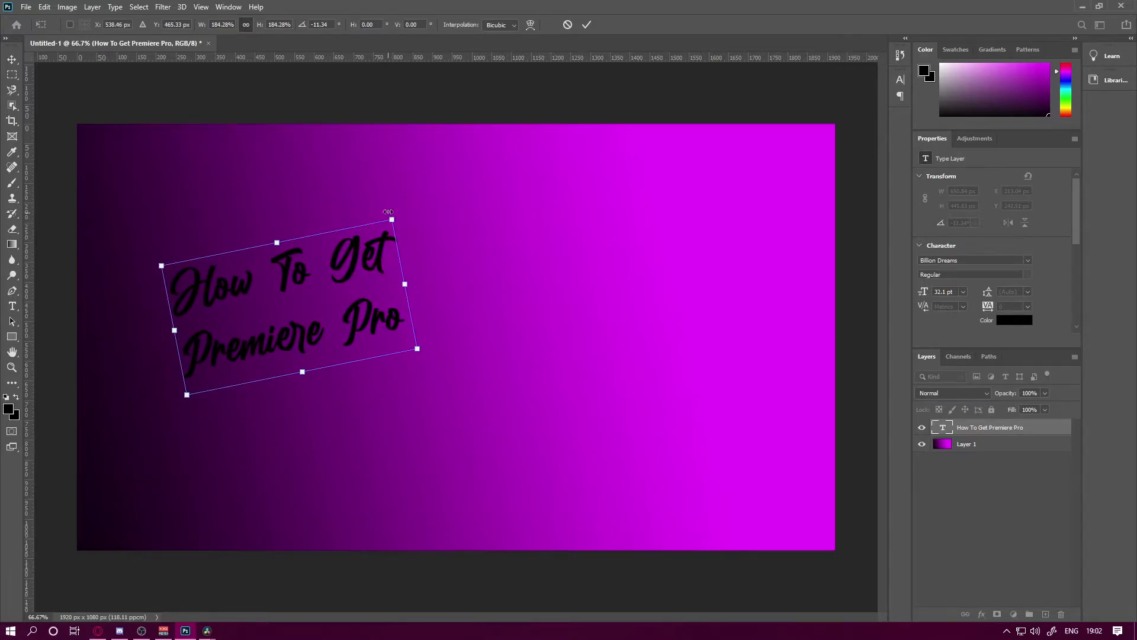
Enlarge the title to about 305% with a tilt of about -8.5° and apply the transform.
{"action": "left_click_drag", "start_coordinate": [393, 219], "coordinate": [500, 125]}
{"action": "left_click_drag", "start_coordinate": [314, 137], "coordinate": [338, 144]}
{"action": "left_click_drag", "start_coordinate": [433, 219], "coordinate": [409, 232]}
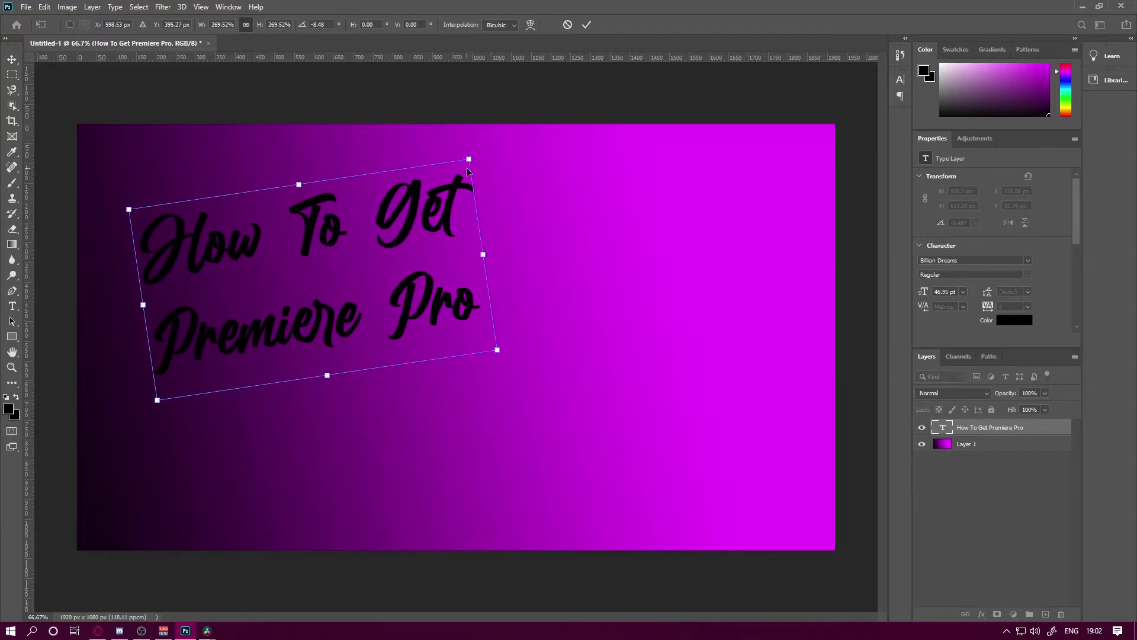
{"action": "left_click_drag", "start_coordinate": [479, 153], "coordinate": [519, 122]}
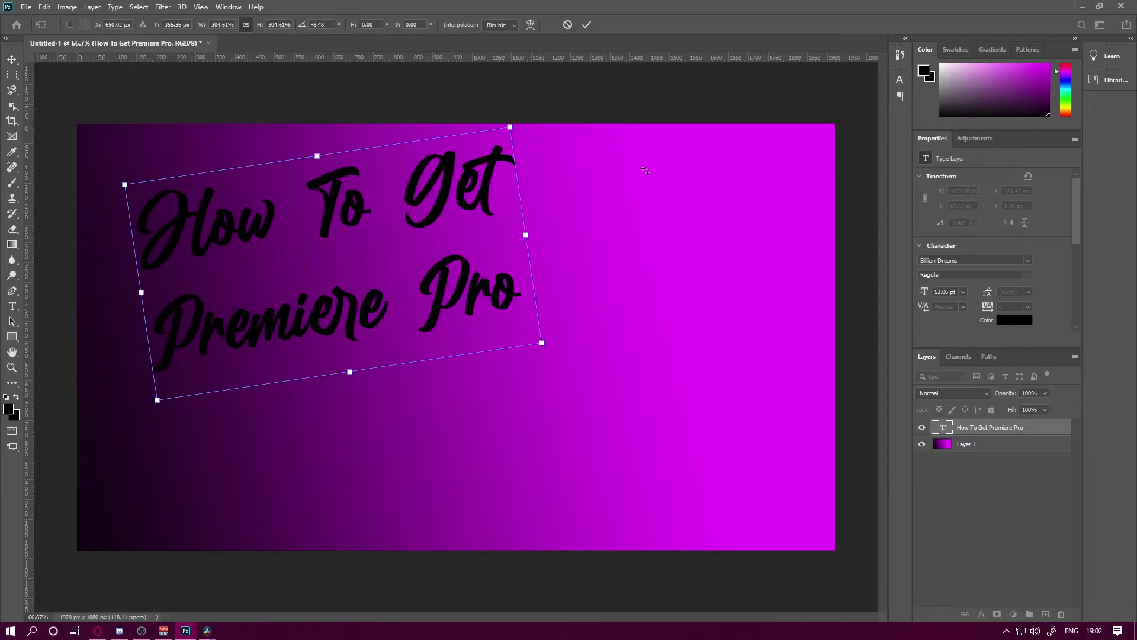
{"action": "key", "text": "Return"}
Enlarge the title by a further 106% and position it across the upper left of the canvas.
{"action": "mouse_move", "coordinate": [481, 286]}
{"action": "left_mouse_down"}
{"action": "mouse_move", "coordinate": [538, 279]}
{"action": "mouse_move", "coordinate": [523, 261]}
{"action": "mouse_move", "coordinate": [472, 291]}
{"action": "left_mouse_up"}
{"action": "left_click_drag", "start_coordinate": [372, 252], "coordinate": [366, 281]}
{"action": "key", "text": "ctrl+t"}
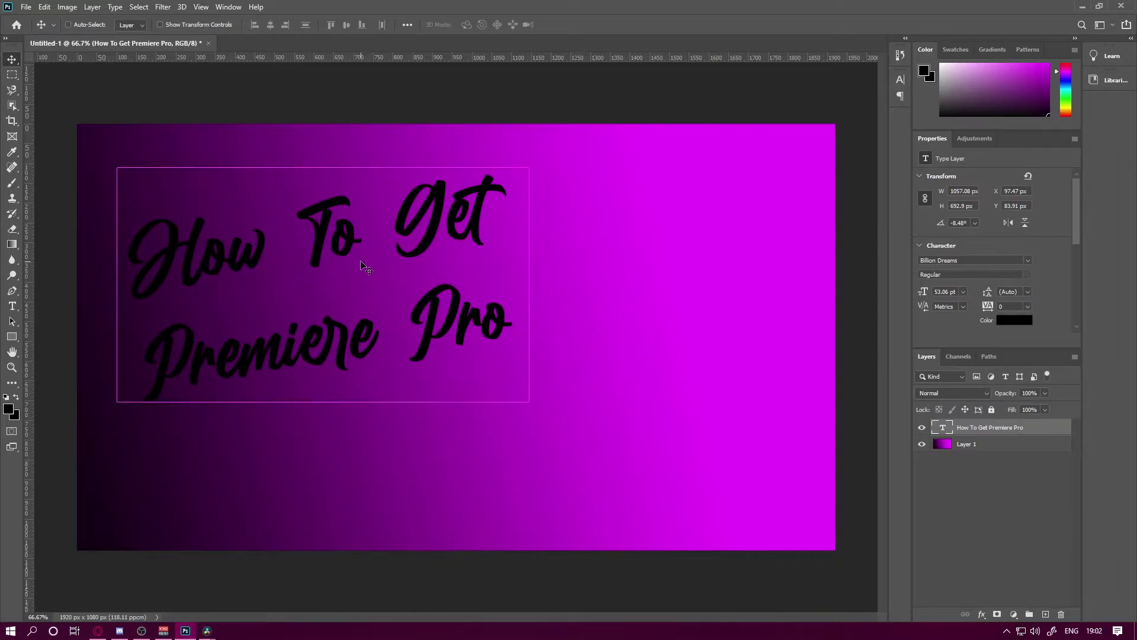
{"action": "left_click_drag", "start_coordinate": [533, 156], "coordinate": [560, 140]}
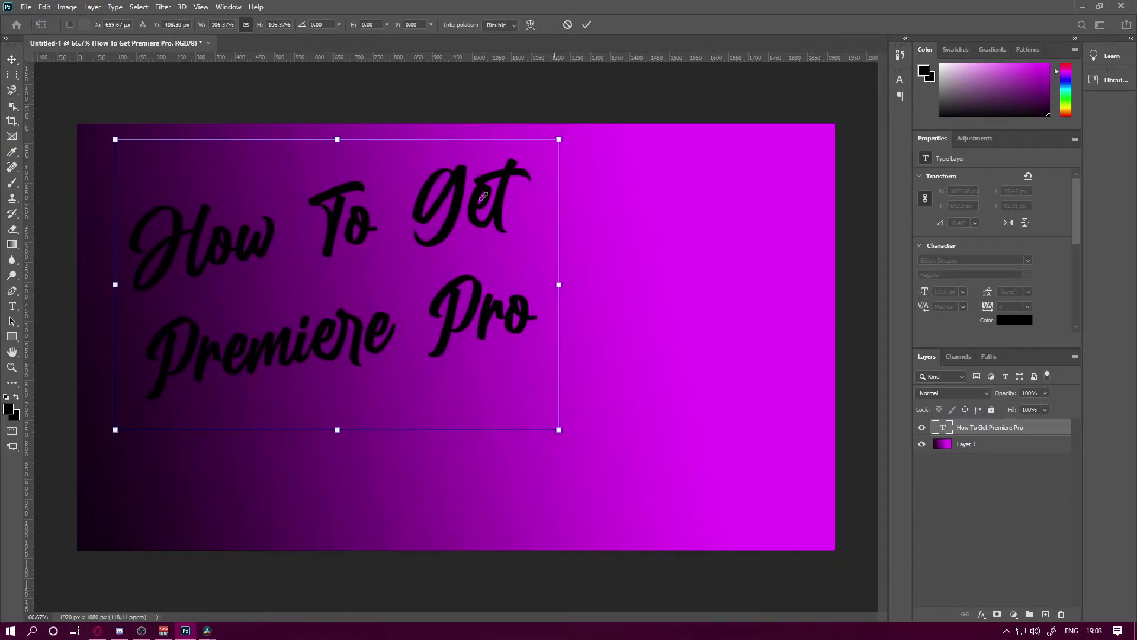
{"action": "left_click_drag", "start_coordinate": [500, 179], "coordinate": [499, 172]}
{"action": "key", "text": "Return"}
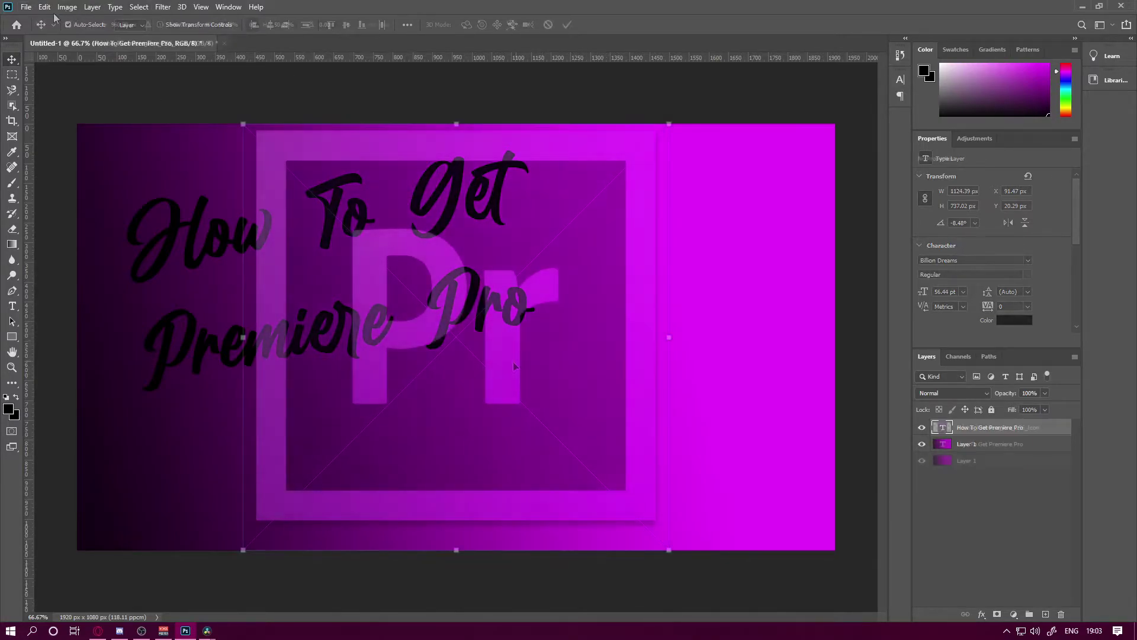
Move the embedded Premiere Pro icon to the canvas's right side, shrink it proportionally to overlap the title's end and commit the placement.
{"action": "left_click_drag", "start_coordinate": [505, 383], "coordinate": [653, 389]}
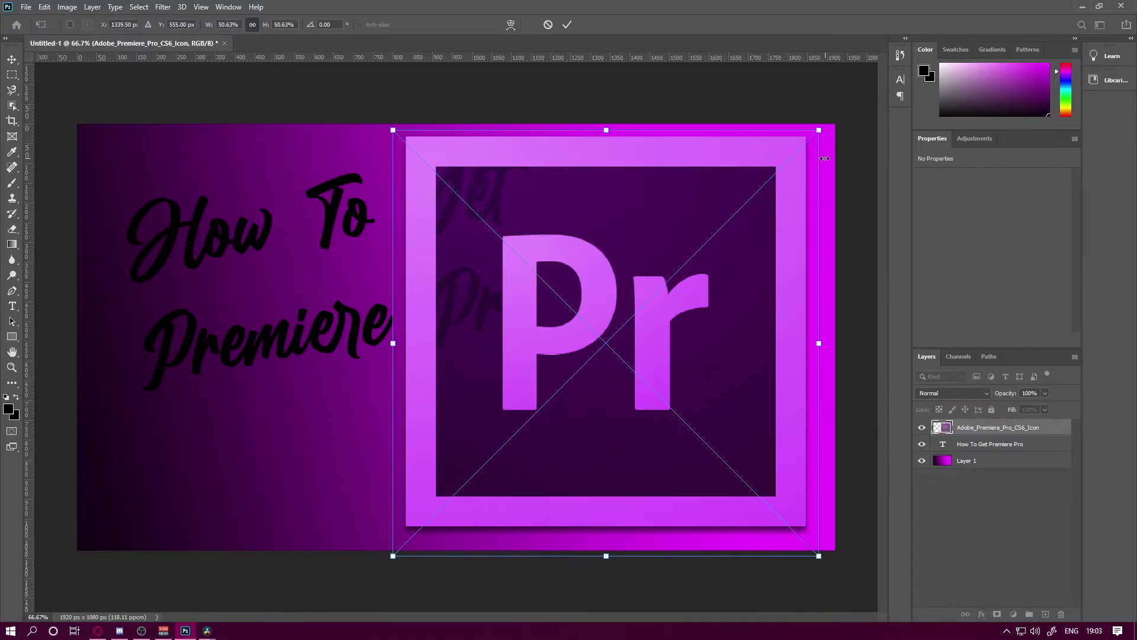
{"action": "left_click_drag", "start_coordinate": [818, 129], "coordinate": [790, 212]}
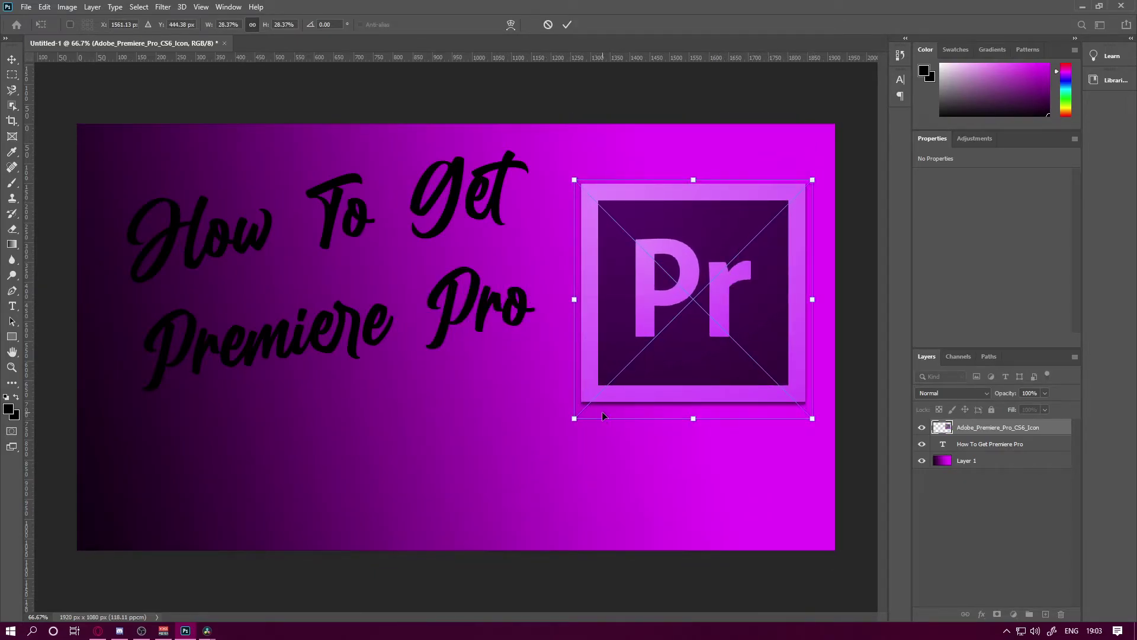
{"action": "left_click_drag", "start_coordinate": [575, 419], "coordinate": [479, 515]}
{"action": "left_click_drag", "start_coordinate": [662, 355], "coordinate": [684, 332]}
{"action": "key", "text": "Return"}
Bring the title layer above the Premiere Pro icon layer and shift the title slightly left to about X 76 px.
{"action": "left_click", "coordinate": [994, 445]}
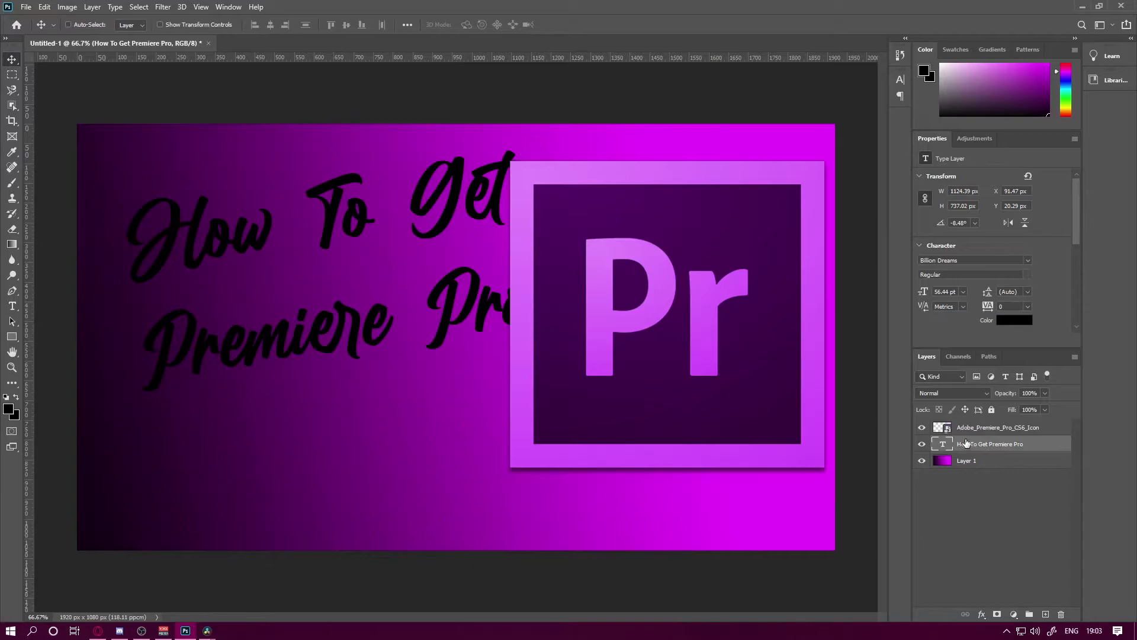
{"action": "key", "text": "ctrl+t"}
{"action": "key", "text": "Return"}
{"action": "left_click_drag", "start_coordinate": [1006, 444], "coordinate": [1007, 424]}
{"action": "left_click_drag", "start_coordinate": [429, 216], "coordinate": [439, 201]}
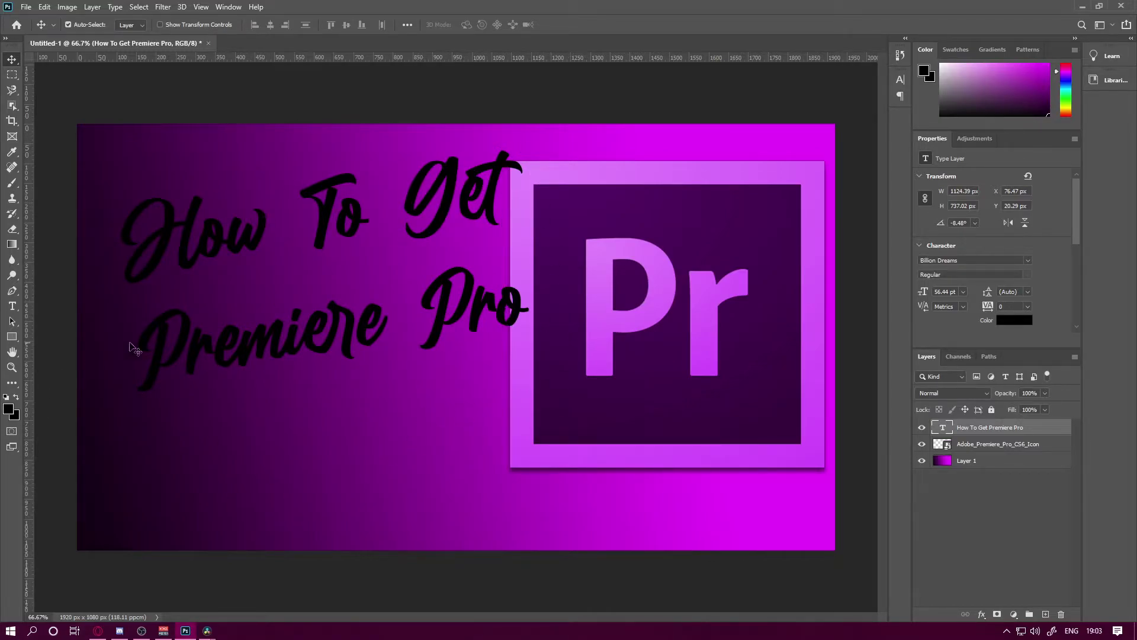
Add a drop shadow to the title's layer style with the spread set to 19%.
{"action": "right_click", "coordinate": [987, 428]}
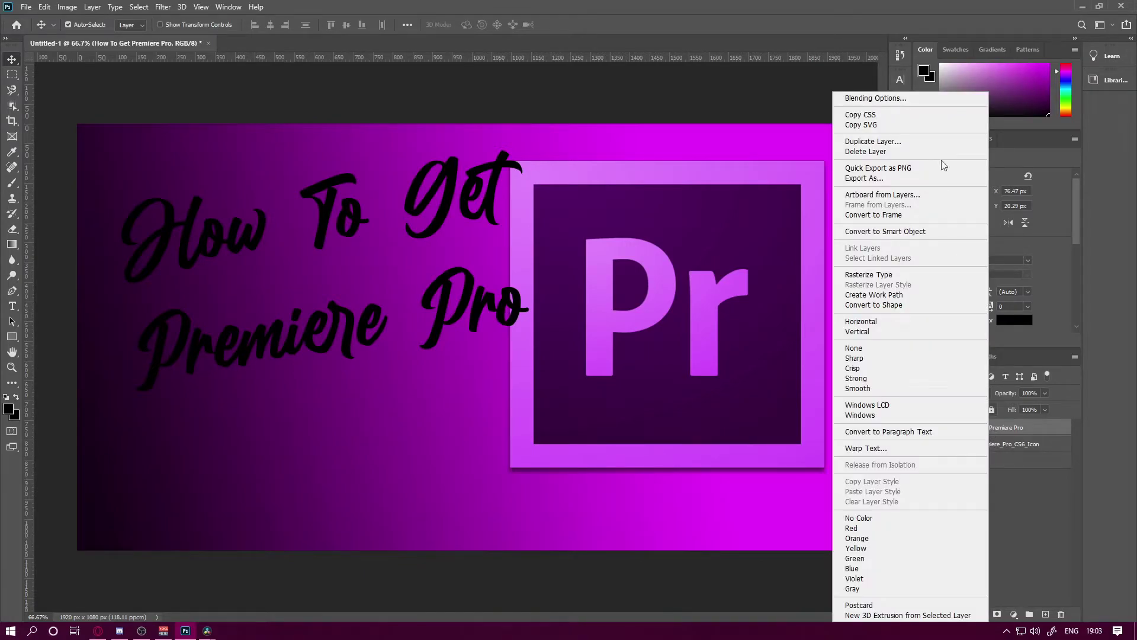
{"action": "left_click", "coordinate": [920, 98]}
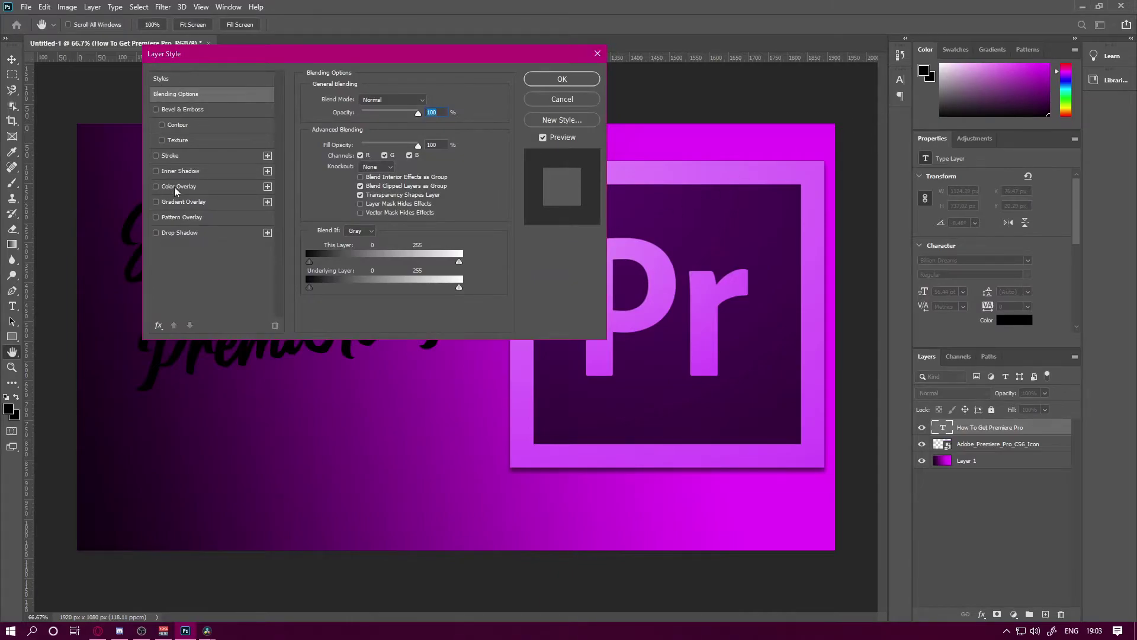
{"action": "left_click", "coordinate": [157, 233]}
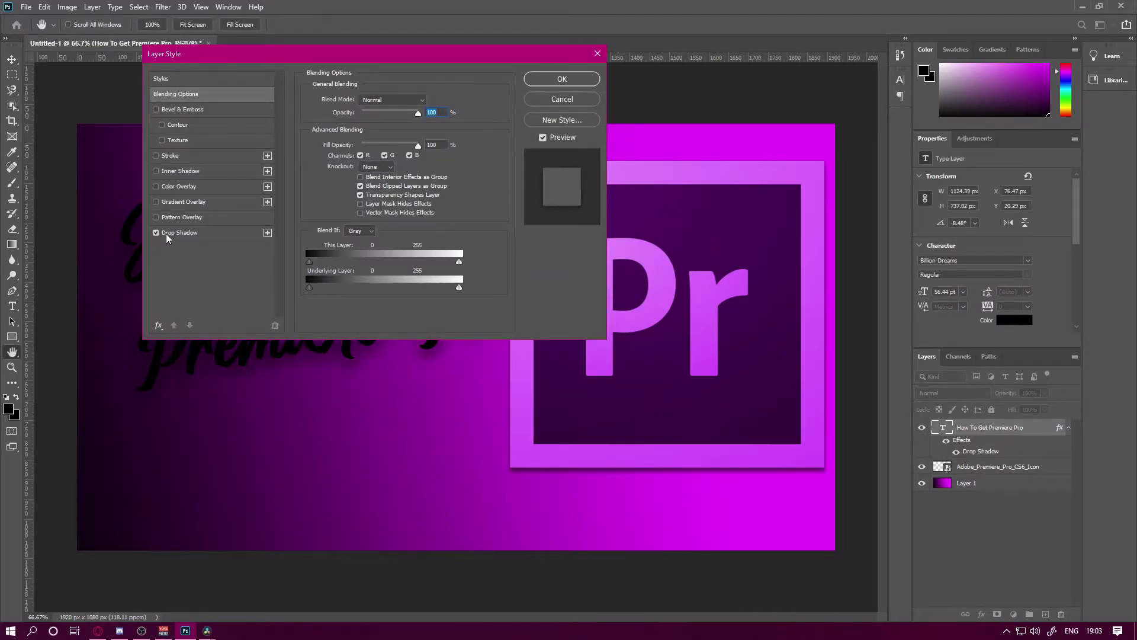
{"action": "left_click", "coordinate": [188, 234]}
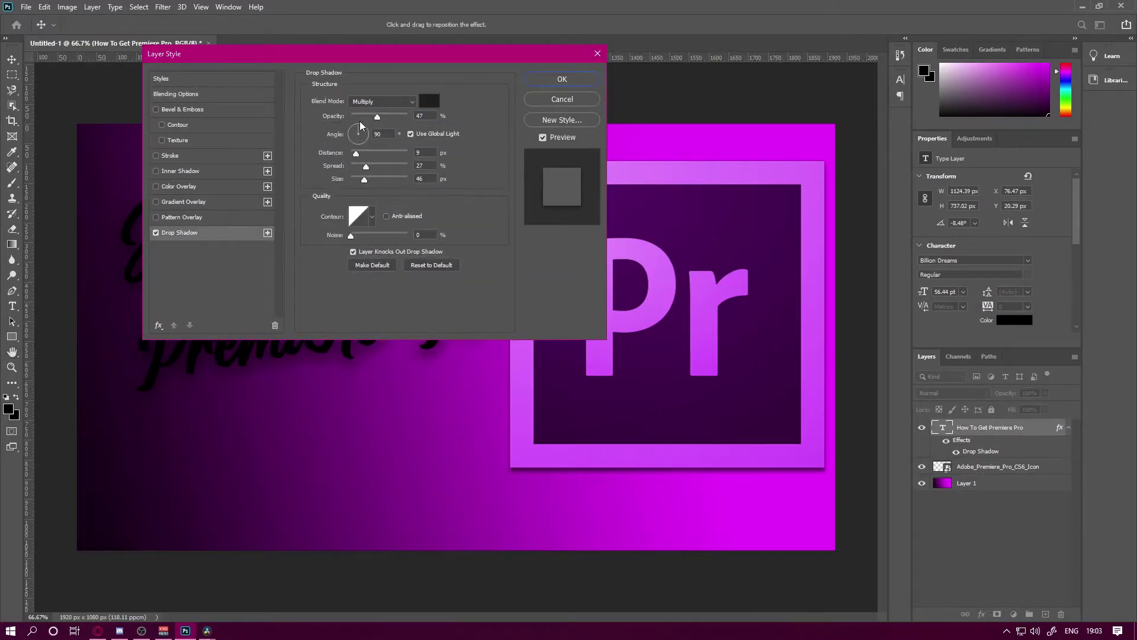
{"action": "left_click_drag", "start_coordinate": [369, 169], "coordinate": [361, 166]}
Add a blue-to-cyan gradient overlay from the Blues presets to the title, scale it to 60% and apply the layer style.
{"action": "left_click", "coordinate": [156, 201]}
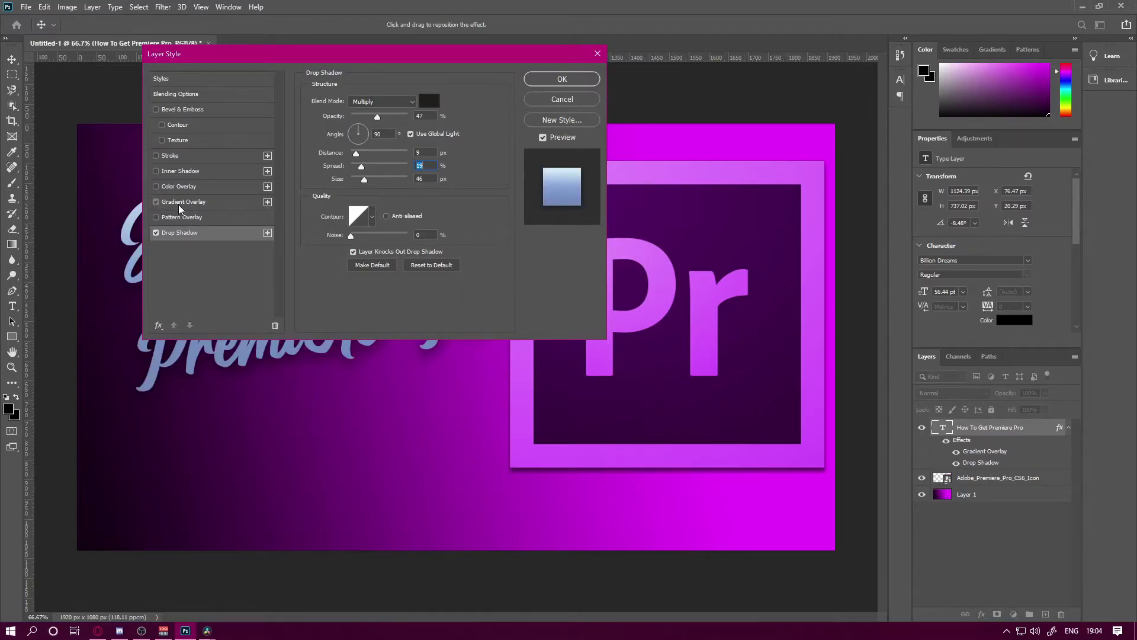
{"action": "left_click", "coordinate": [179, 203]}
{"action": "left_click", "coordinate": [414, 129]}
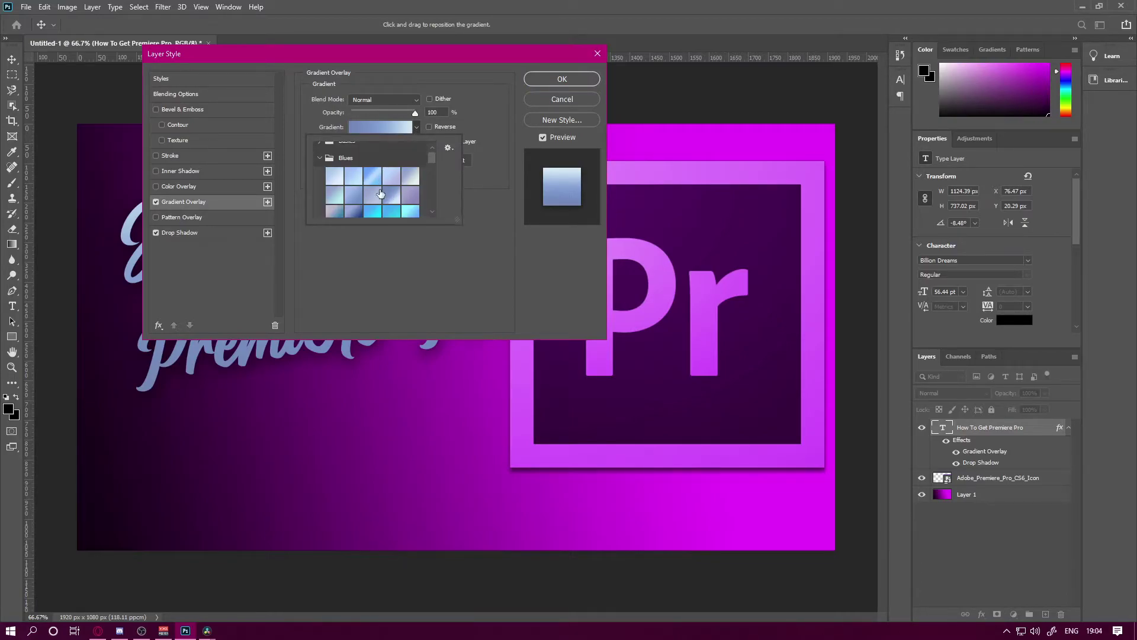
{"action": "left_click", "coordinate": [373, 212]}
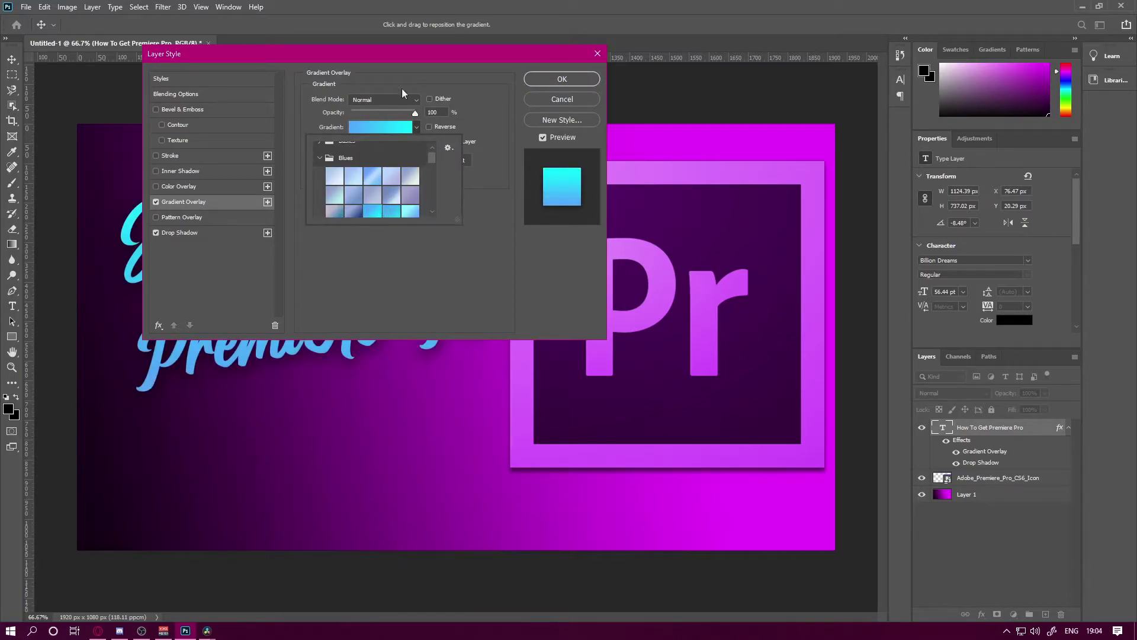
{"action": "left_click", "coordinate": [465, 62]}
{"action": "left_click_drag", "start_coordinate": [464, 62], "coordinate": [852, 145]}
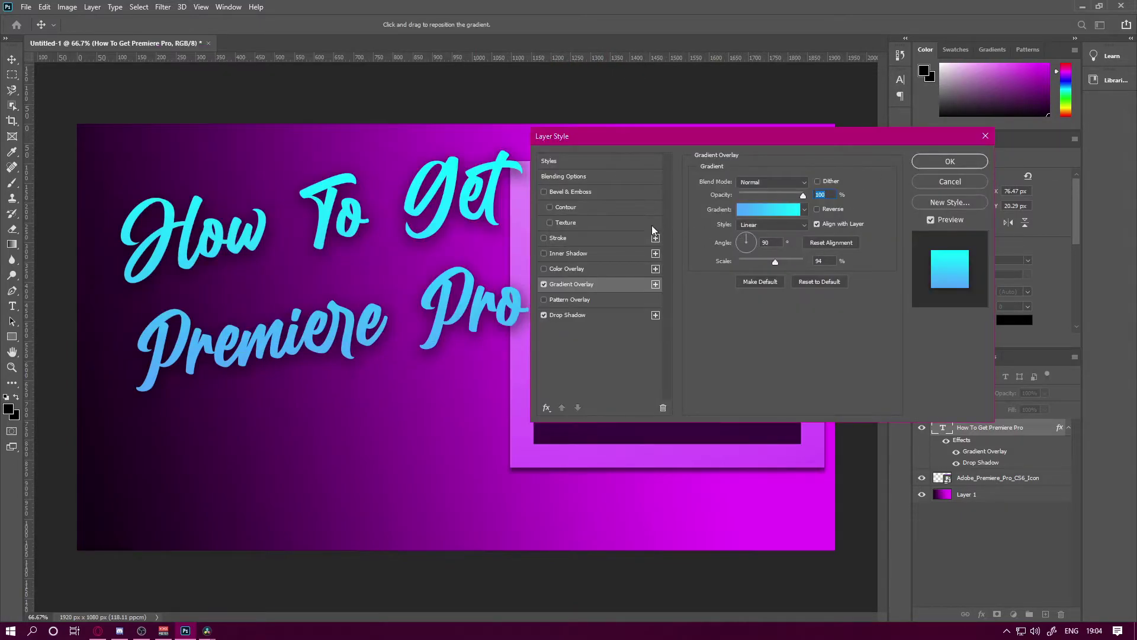
{"action": "left_click_drag", "start_coordinate": [779, 261], "coordinate": [755, 261]}
{"action": "left_click", "coordinate": [968, 165]}
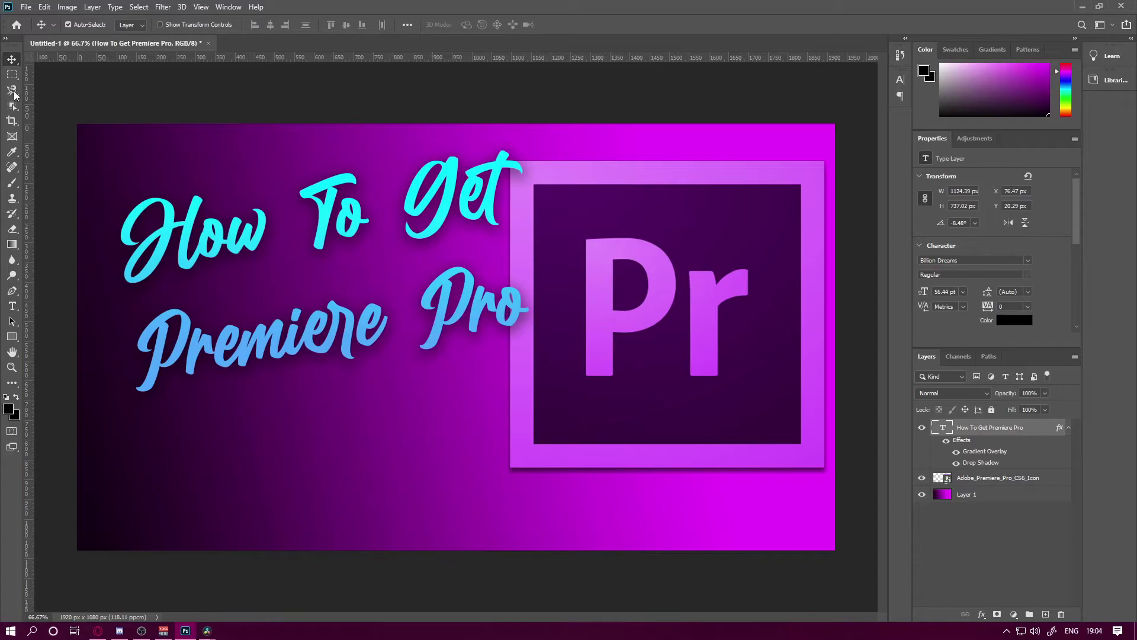
Add a new text layer reading "FREE" in the Long Shot font below the title.
{"action": "left_click", "coordinate": [7, 310]}
{"action": "left_click", "coordinate": [390, 431]}
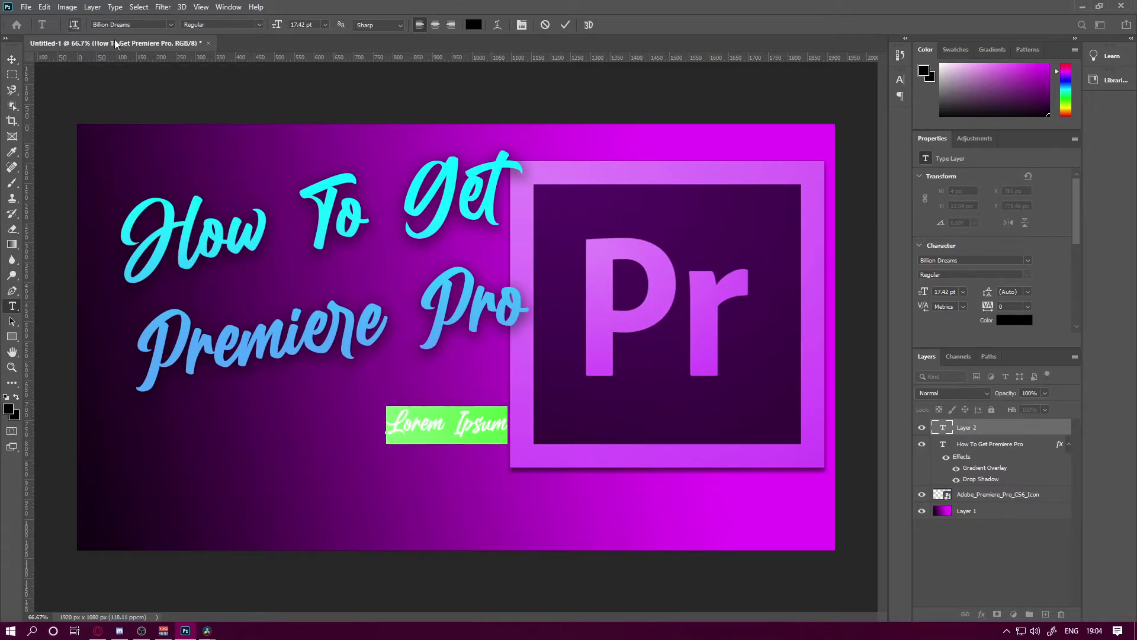
{"action": "left_click", "coordinate": [139, 24]}
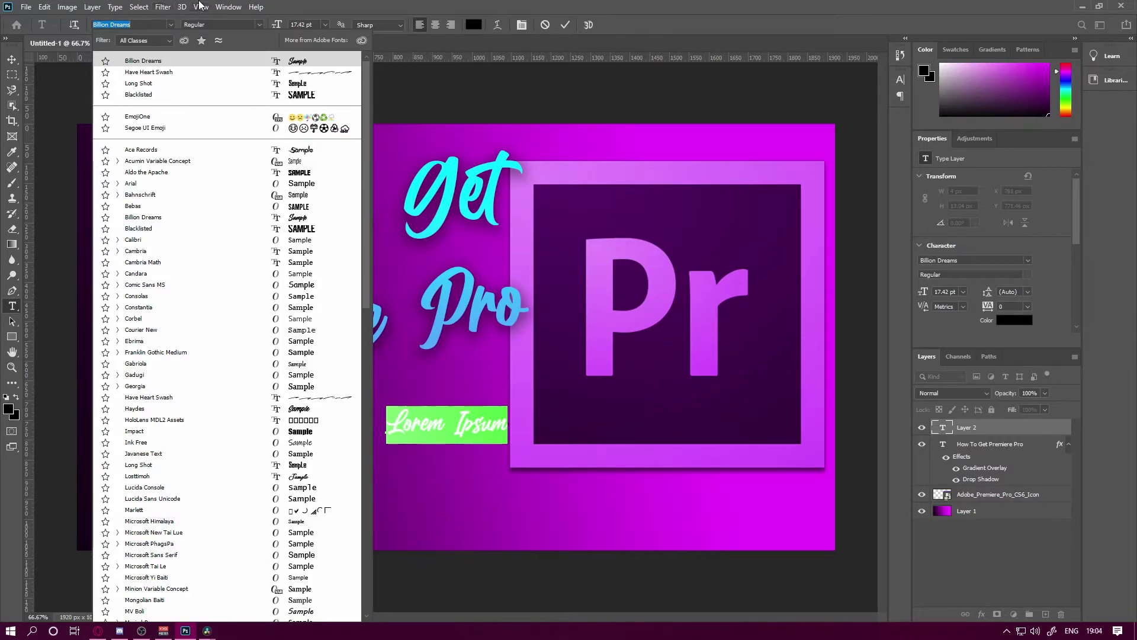
{"action": "left_click", "coordinate": [159, 83]}
{"action": "left_click_drag", "start_coordinate": [497, 423], "coordinate": [245, 419]}
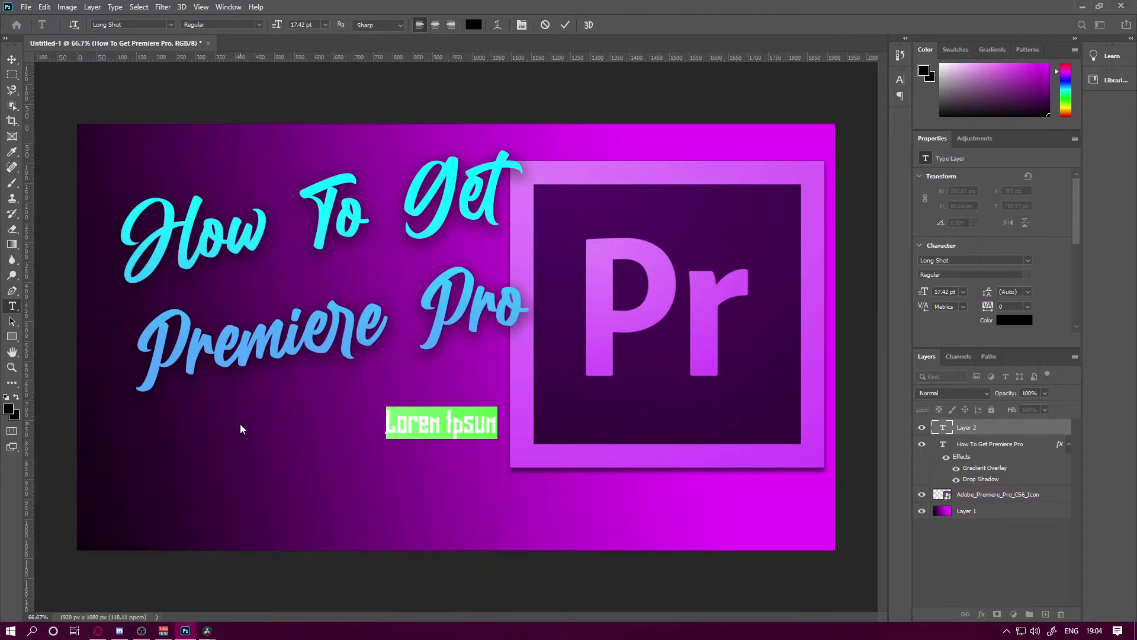
{"action": "type", "text": "FREE"}
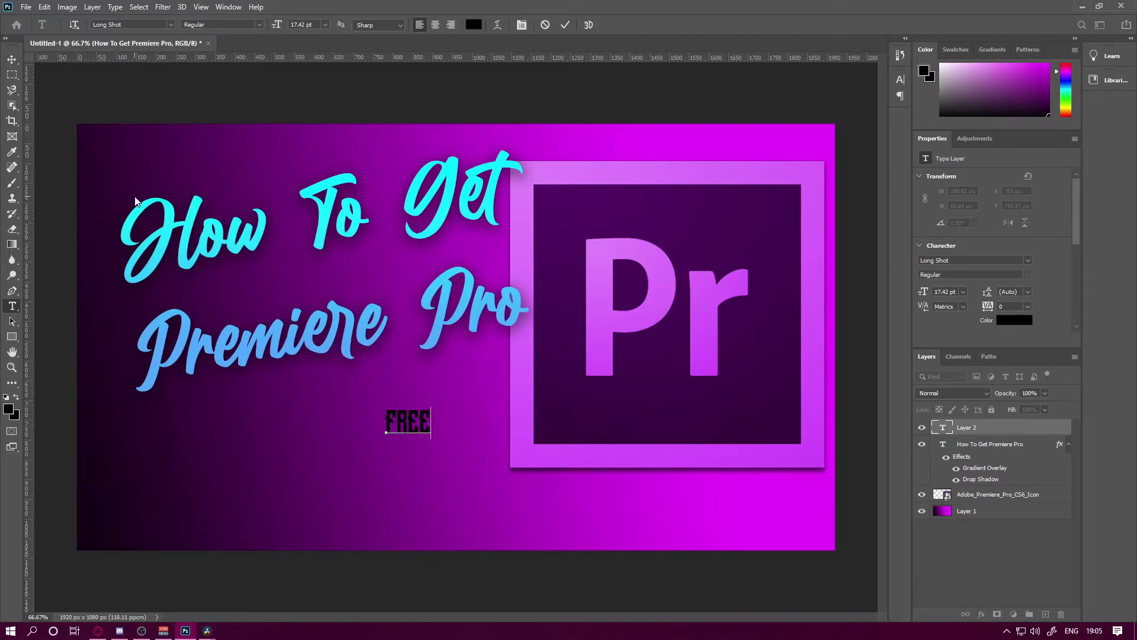
Enlarge the FREE text to about 331%, tilt it about -4°, position it over the icon's lower left corner and apply the transform.
{"action": "key", "text": "ctrl+t"}
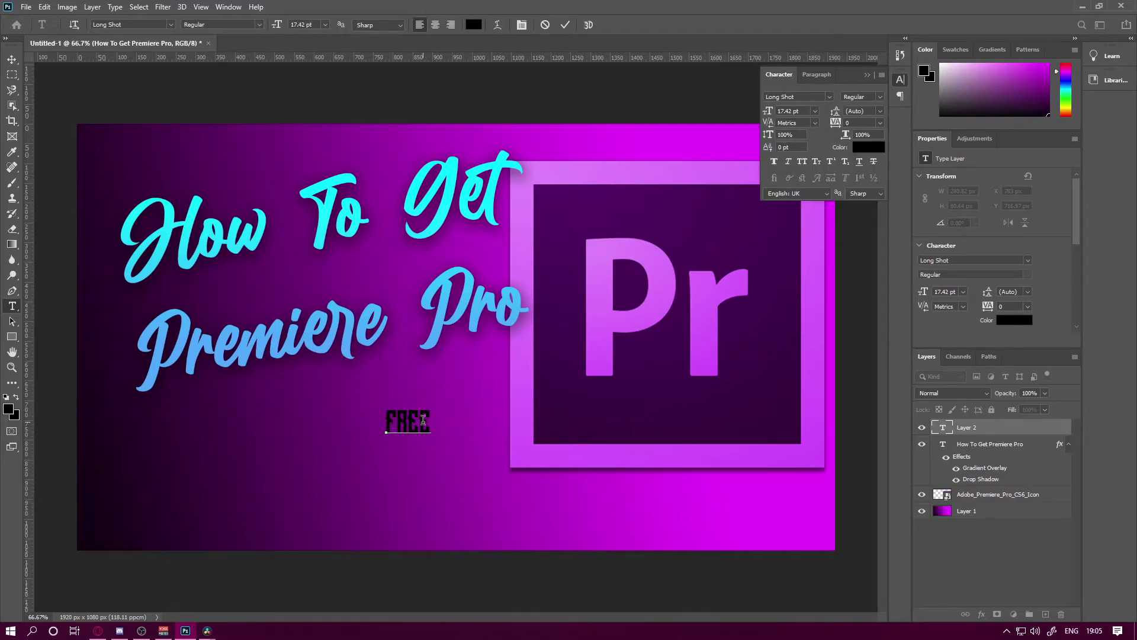
{"action": "left_click", "coordinate": [11, 60]}
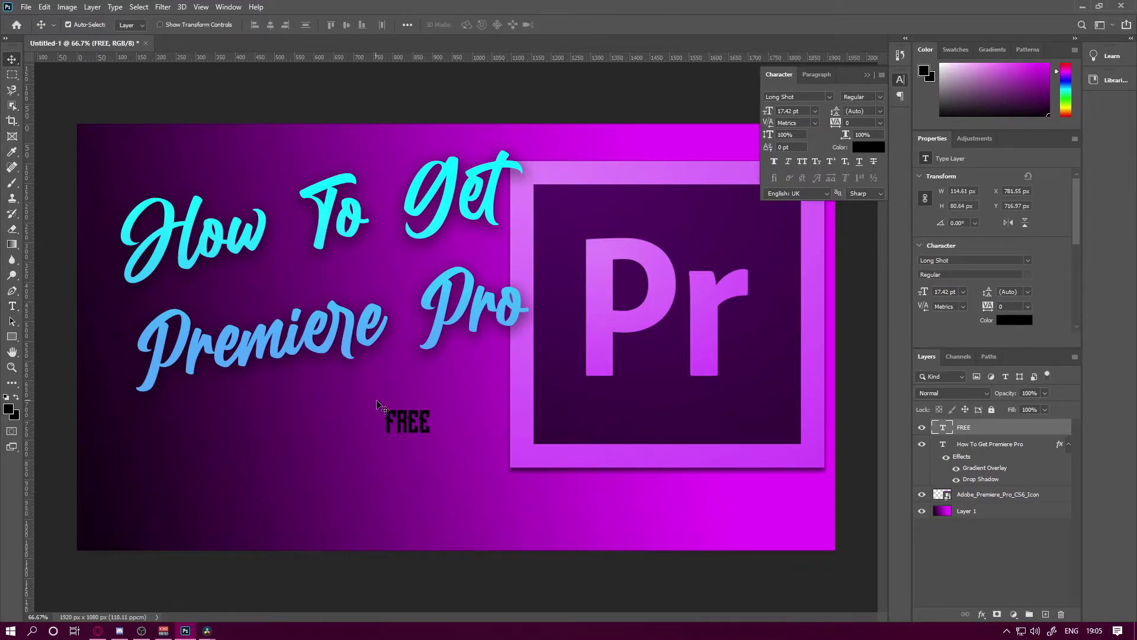
{"action": "key", "text": "ctrl+t"}
{"action": "left_click_drag", "start_coordinate": [429, 407], "coordinate": [534, 333]}
{"action": "left_click_drag", "start_coordinate": [480, 409], "coordinate": [526, 445]}
{"action": "mouse_move", "coordinate": [577, 332]}
{"action": "left_mouse_down"}
{"action": "mouse_move", "coordinate": [528, 351]}
{"action": "mouse_move", "coordinate": [568, 345]}
{"action": "left_mouse_up"}
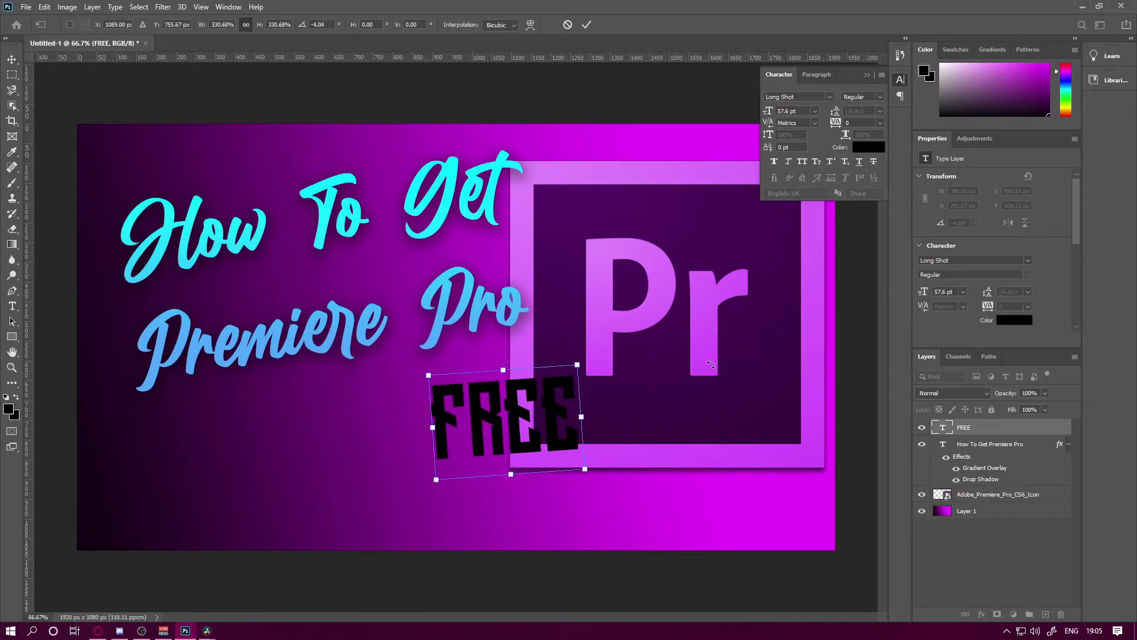
{"action": "left_click", "coordinate": [864, 75]}
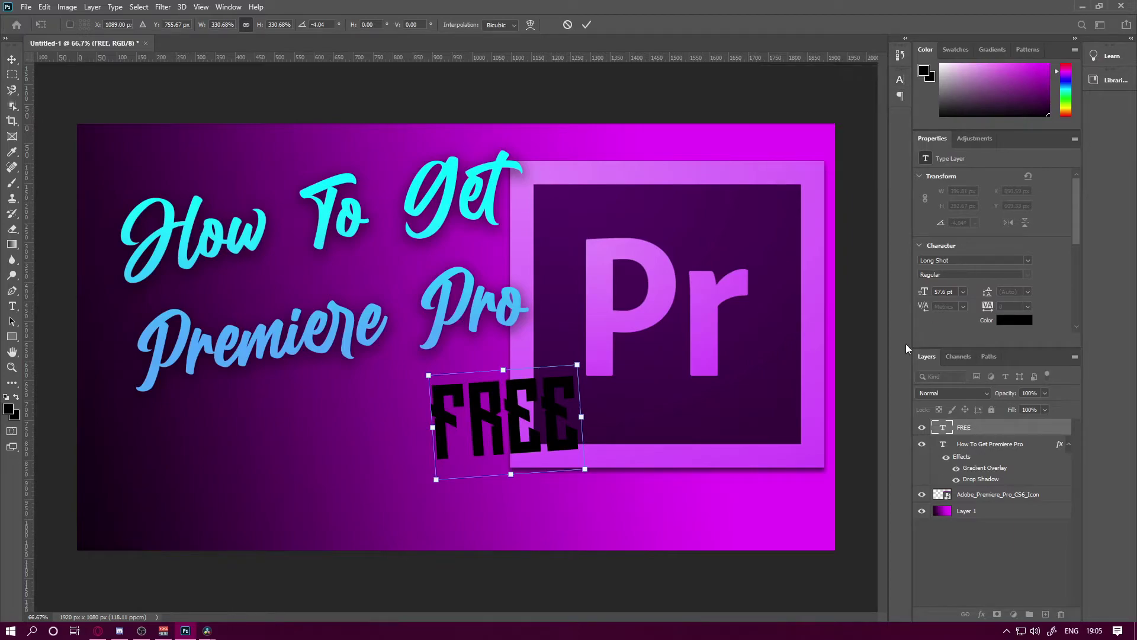
{"action": "key", "text": "Return"}
Add a drop shadow to the FREE text's layer style, and try a pattern overlay before switching it off again.
{"action": "right_click", "coordinate": [997, 426]}
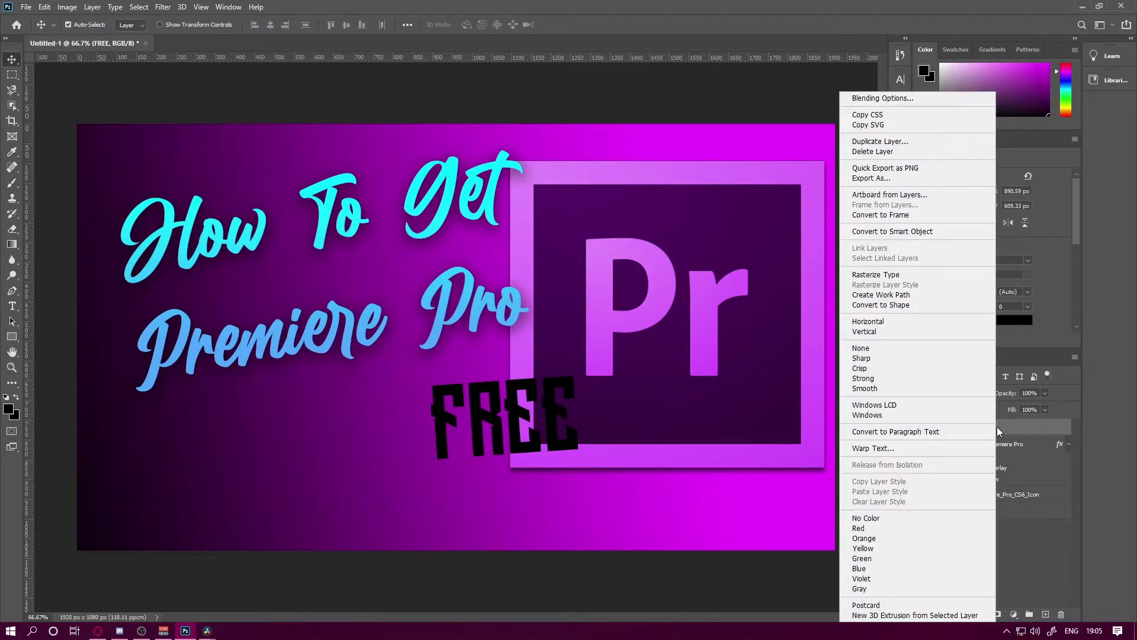
{"action": "left_click", "coordinate": [896, 98]}
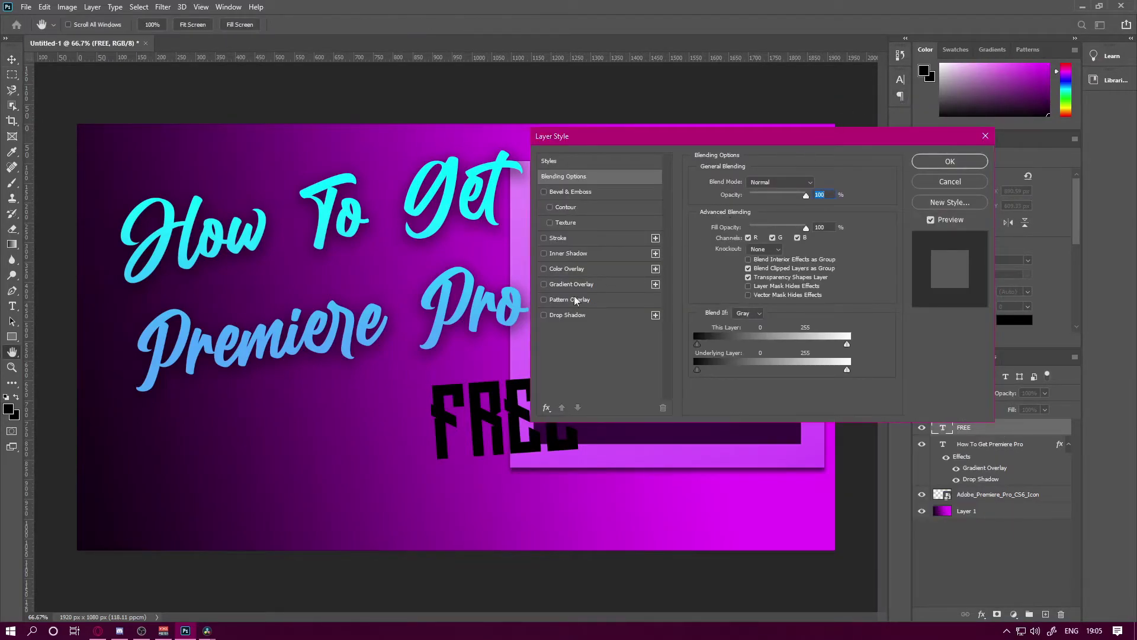
{"action": "left_click", "coordinate": [545, 314]}
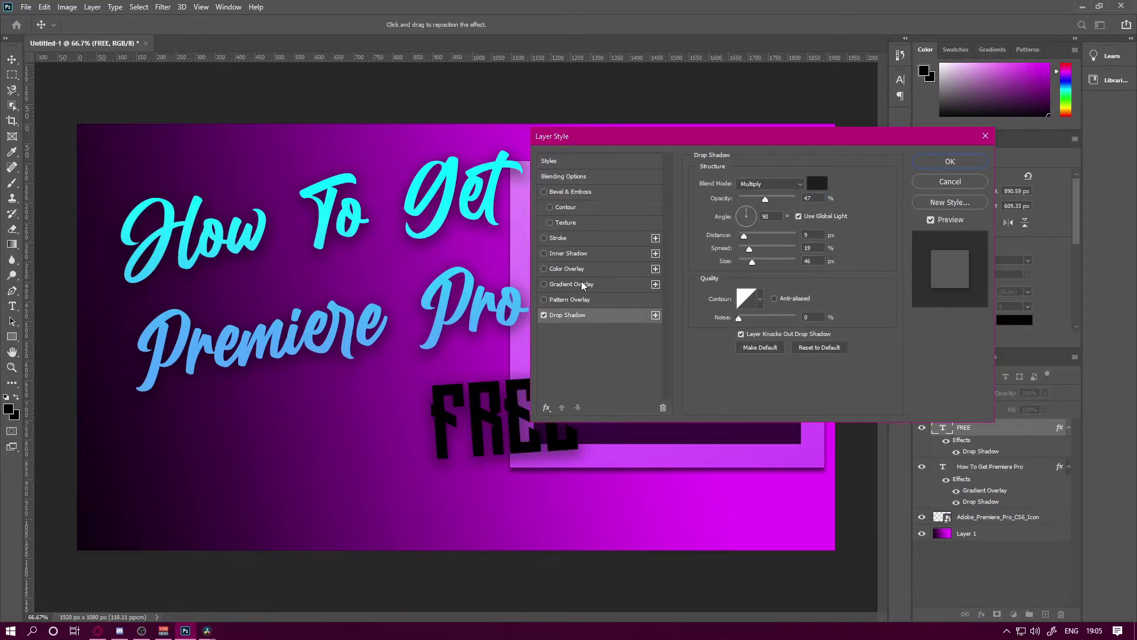
{"action": "left_click", "coordinate": [543, 299]}
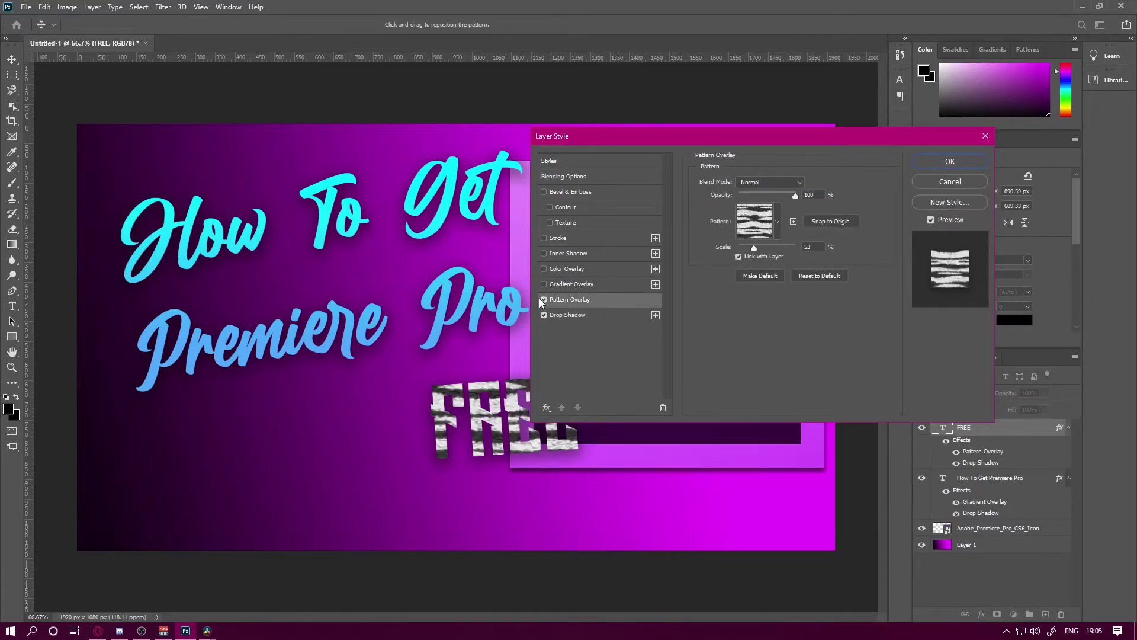
{"action": "left_click", "coordinate": [544, 299]}
Apply a yellow-to-red gradient overlay to the FREE text, then shift the text slightly right and down to about X 929, Y 628 px.
{"action": "left_click", "coordinate": [544, 284]}
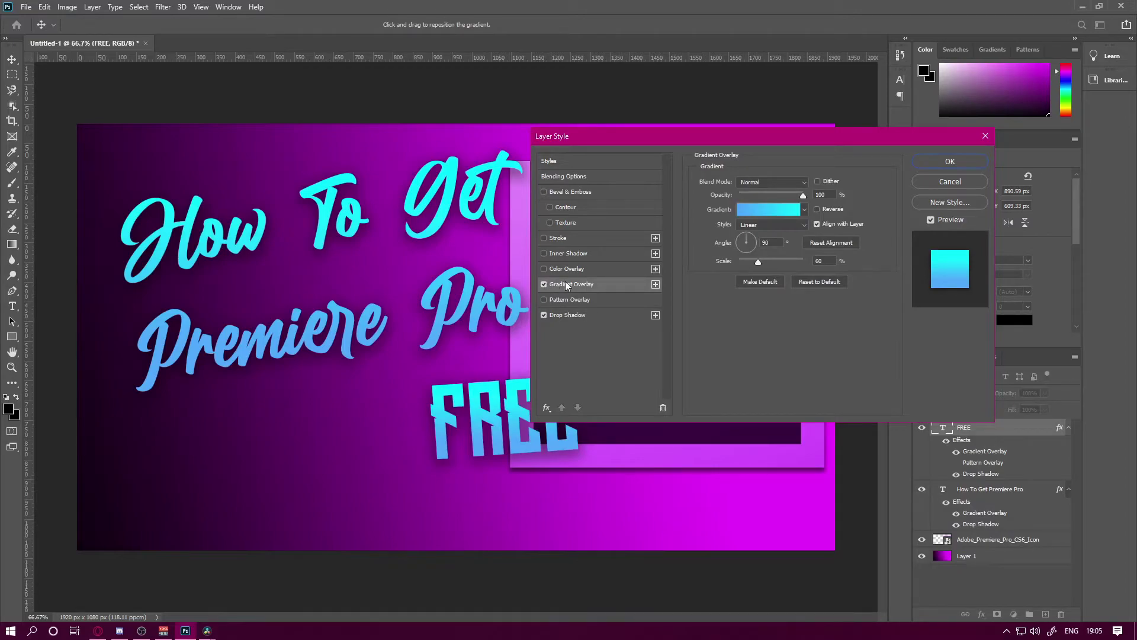
{"action": "left_click", "coordinate": [804, 210]}
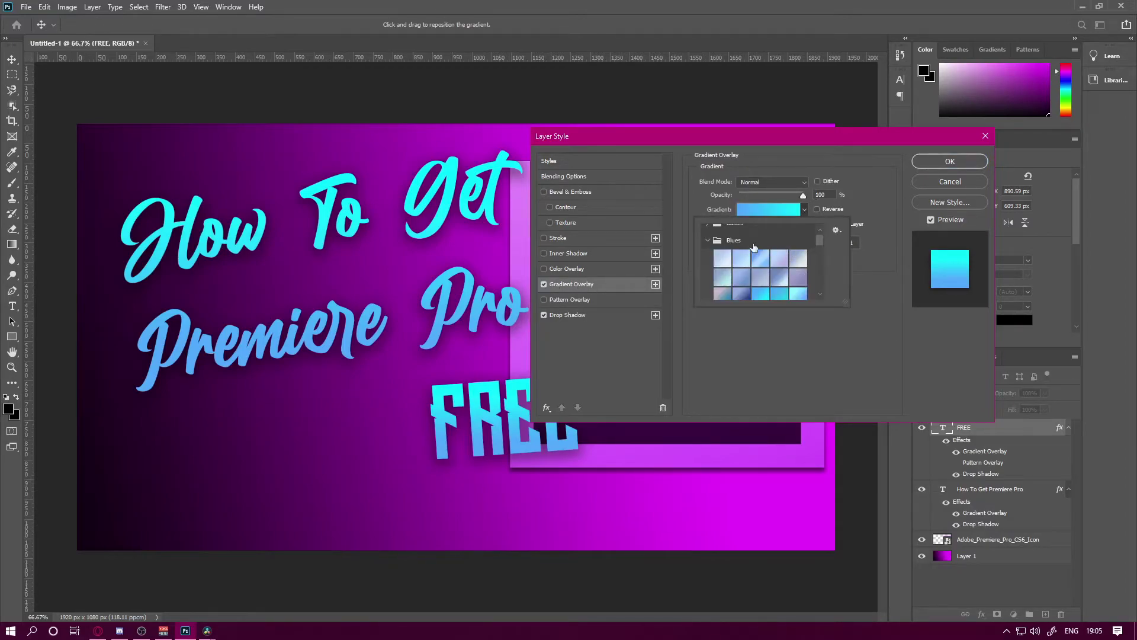
{"action": "left_click", "coordinate": [708, 241]}
{"action": "scroll", "coordinate": [763, 265], "scroll_direction": "down", "scroll_amount": 1}
{"action": "scroll", "coordinate": [763, 265], "scroll_direction": "down", "scroll_amount": 3}
{"action": "left_click", "coordinate": [797, 251]}
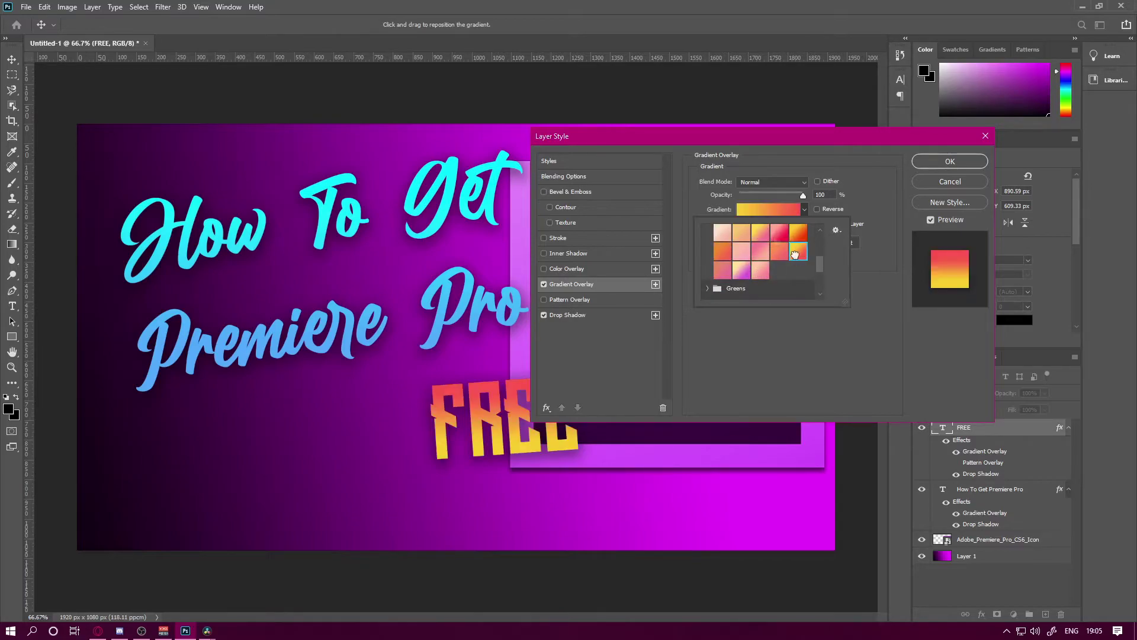
{"action": "left_click", "coordinate": [778, 253]}
{"action": "left_click", "coordinate": [798, 233]}
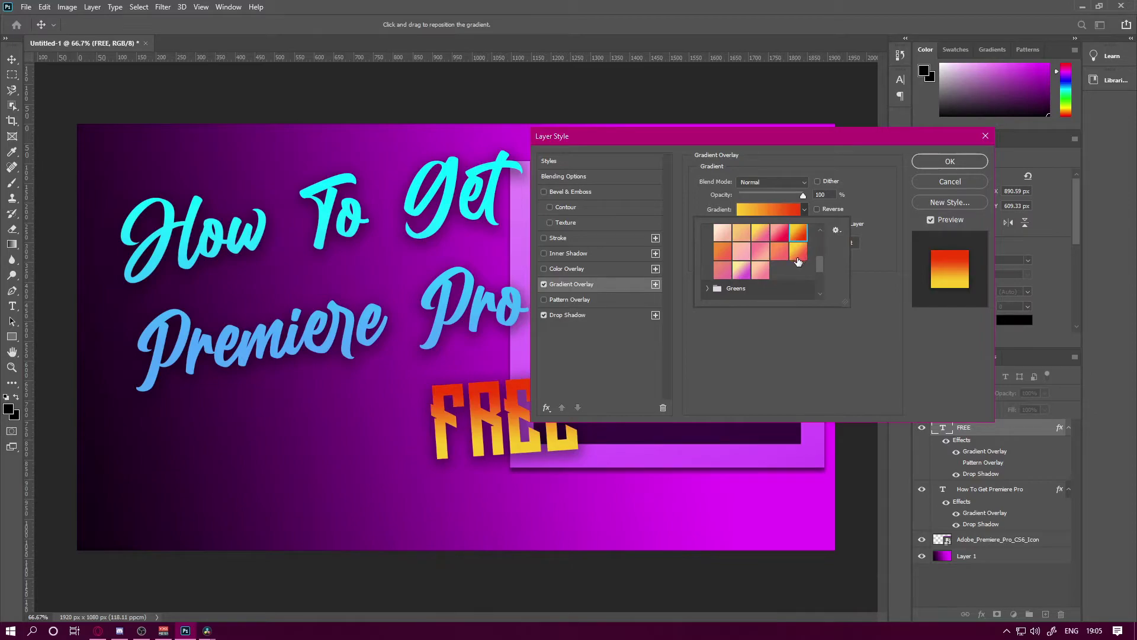
{"action": "left_click", "coordinate": [723, 254]}
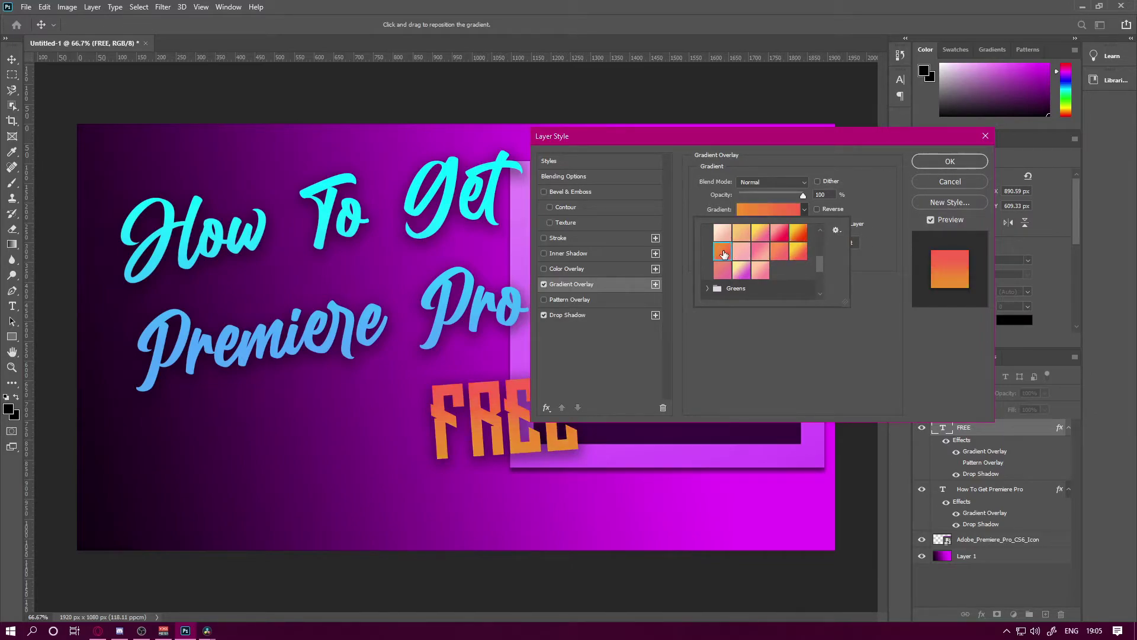
{"action": "left_click", "coordinate": [797, 234]}
{"action": "left_click", "coordinate": [934, 162]}
{"action": "left_click", "coordinate": [935, 162]}
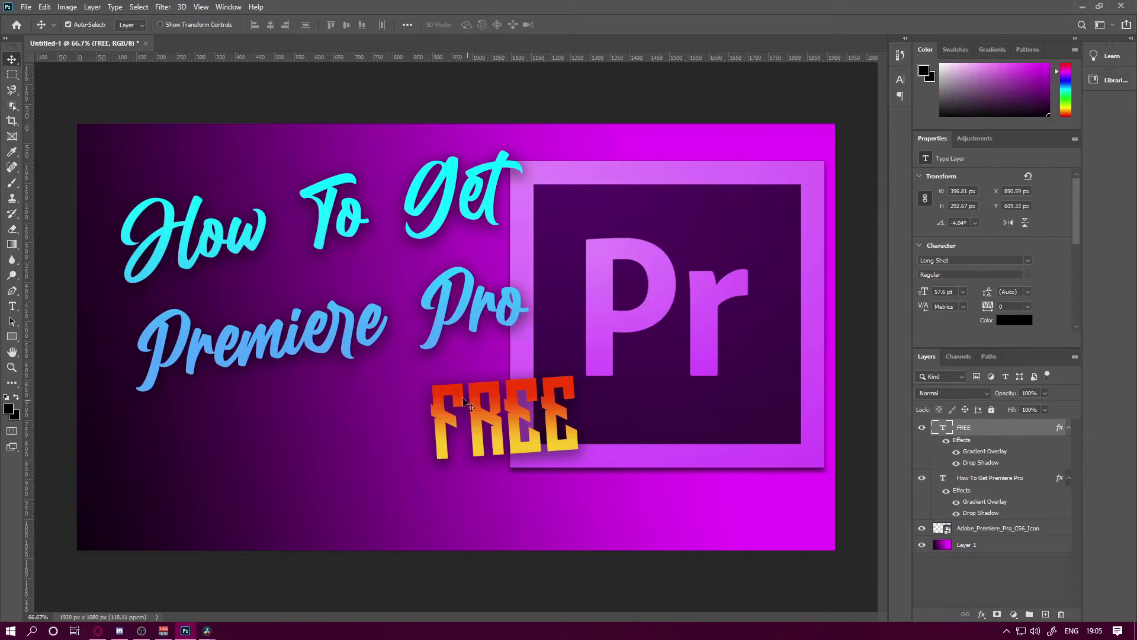
{"action": "left_click_drag", "start_coordinate": [499, 426], "coordinate": [514, 434]}
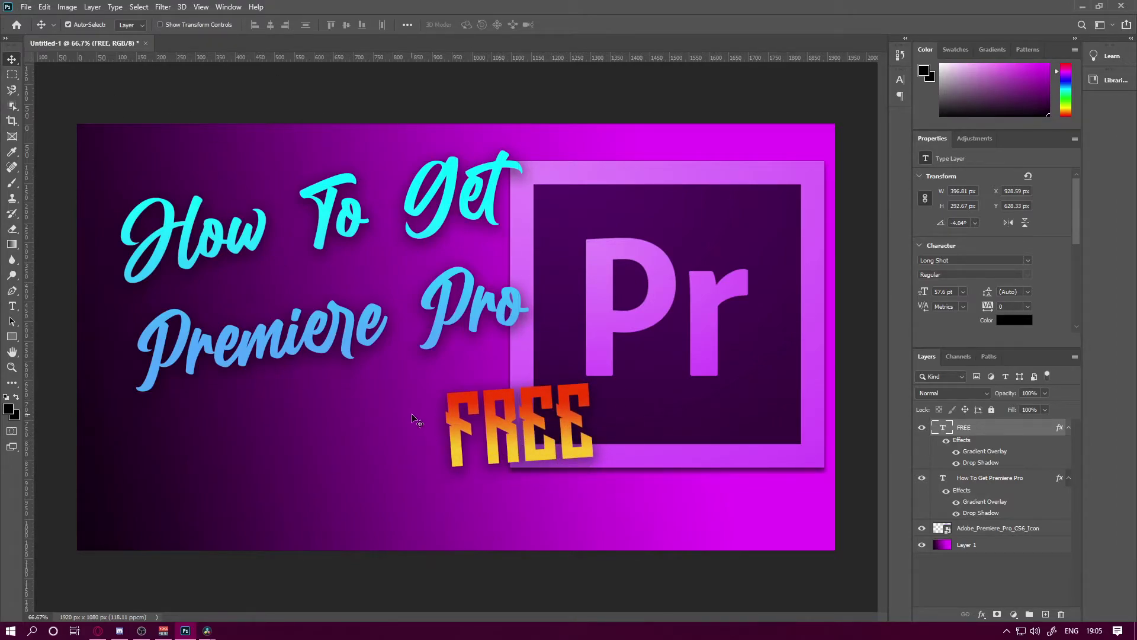
Place the blue lens flare PNG, shrink it to about 796 x 448 px and position it behind the FREE text, directly below that layer.
{"action": "left_click_drag", "start_coordinate": [418, 424], "coordinate": [573, 295]}
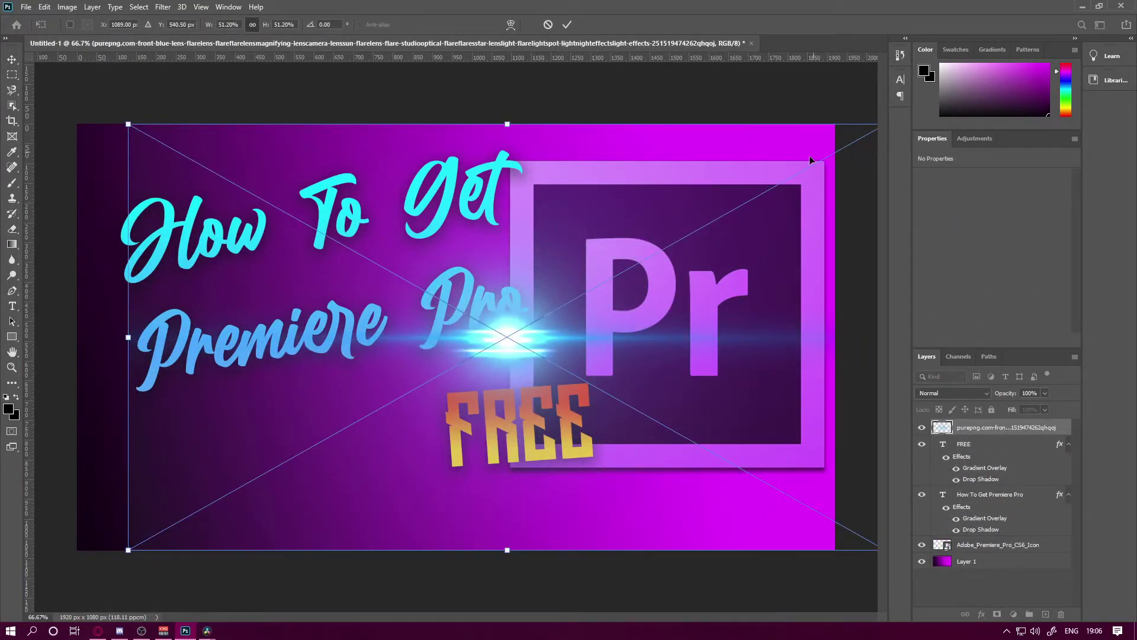
{"action": "left_click_drag", "start_coordinate": [819, 150], "coordinate": [588, 257]}
{"action": "left_click_drag", "start_coordinate": [748, 142], "coordinate": [303, 392]}
{"action": "left_click_drag", "start_coordinate": [178, 468], "coordinate": [559, 409]}
{"action": "left_click_drag", "start_coordinate": [986, 427], "coordinate": [996, 487]}
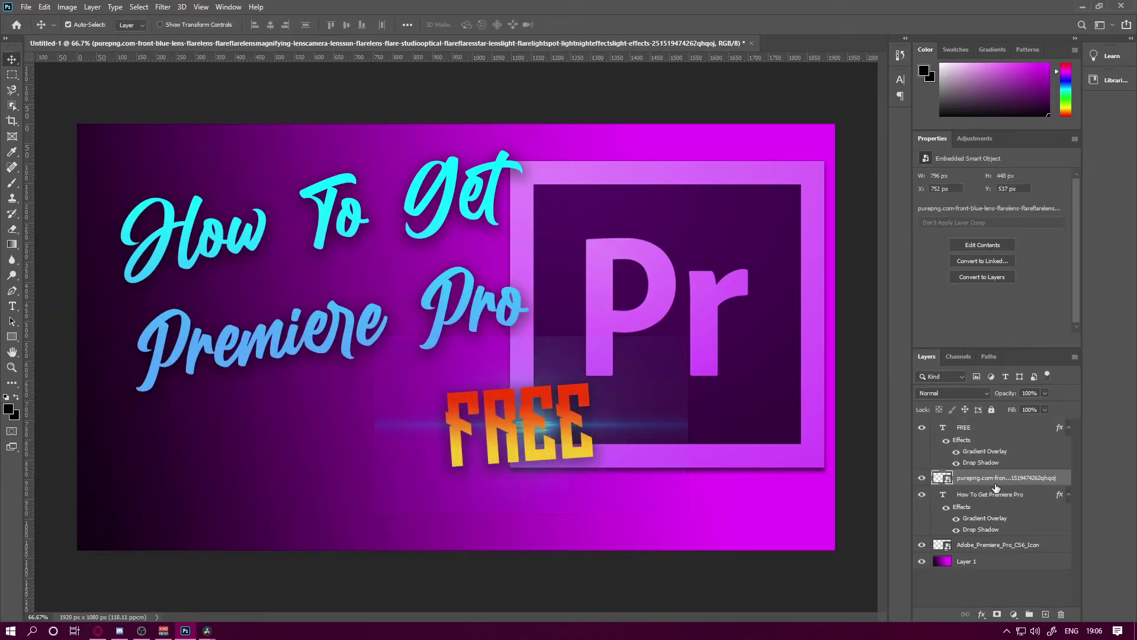
{"action": "mouse_move", "coordinate": [650, 436]}
{"action": "left_mouse_down"}
{"action": "mouse_move", "coordinate": [666, 453]}
{"action": "mouse_move", "coordinate": [635, 419]}
{"action": "mouse_move", "coordinate": [632, 430]}
{"action": "left_mouse_up"}
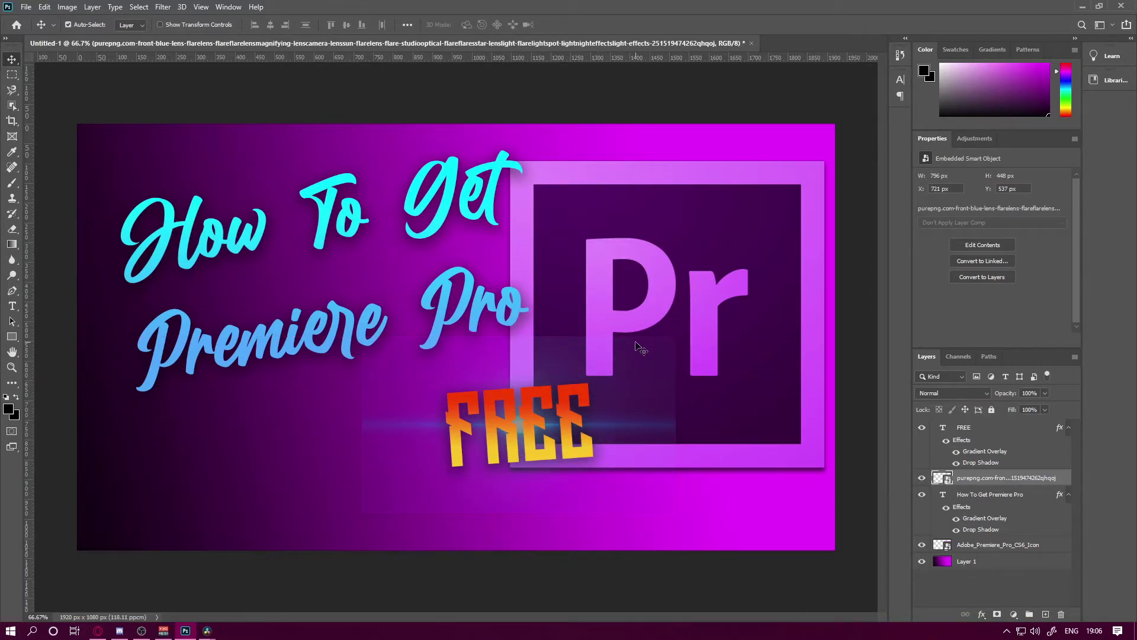
Enlarge the lens flare to about 896 x 503 px, recentre it behind the FREE text, commit it and pick the Eraser tool.
{"action": "key", "text": "ctrl+t"}
{"action": "left_click_drag", "start_coordinate": [675, 336], "coordinate": [720, 301]}
{"action": "left_click_drag", "start_coordinate": [630, 378], "coordinate": [599, 395]}
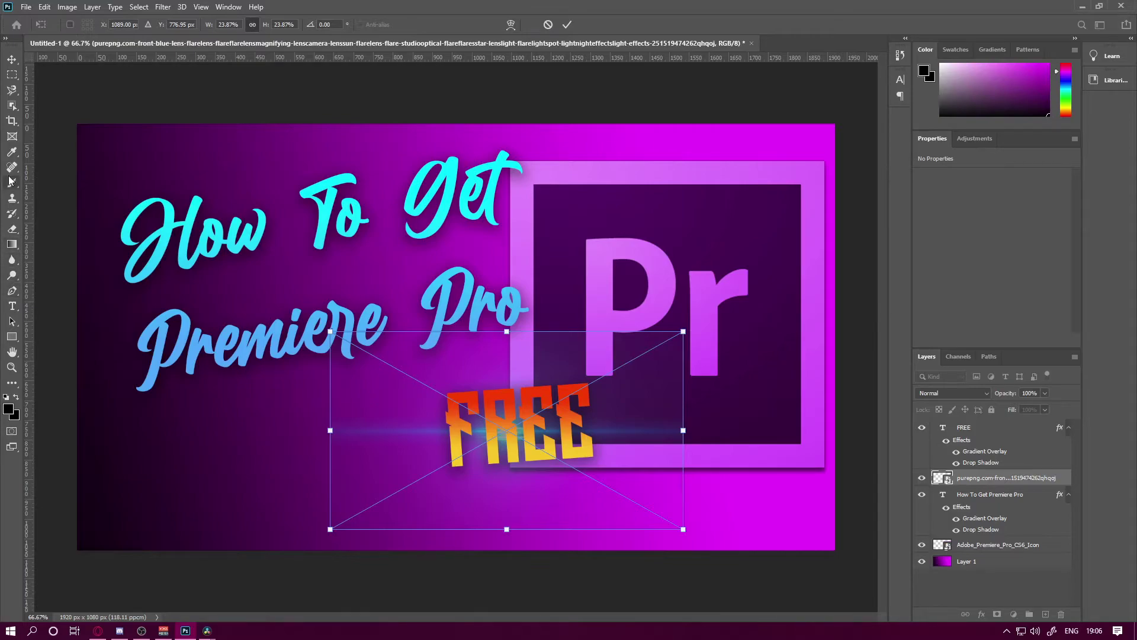
{"action": "left_click", "coordinate": [12, 229]}
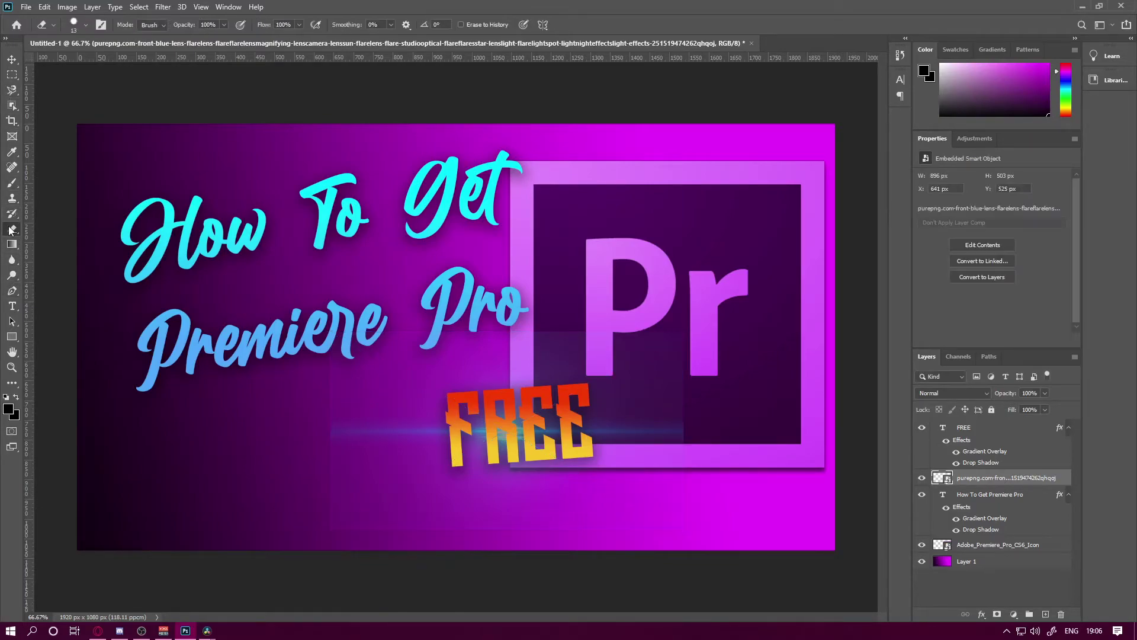
Rasterize the lens flare layer and erase its visible rectangular edges with a soft 165 px eraser brush.
{"action": "left_click", "coordinate": [86, 26]}
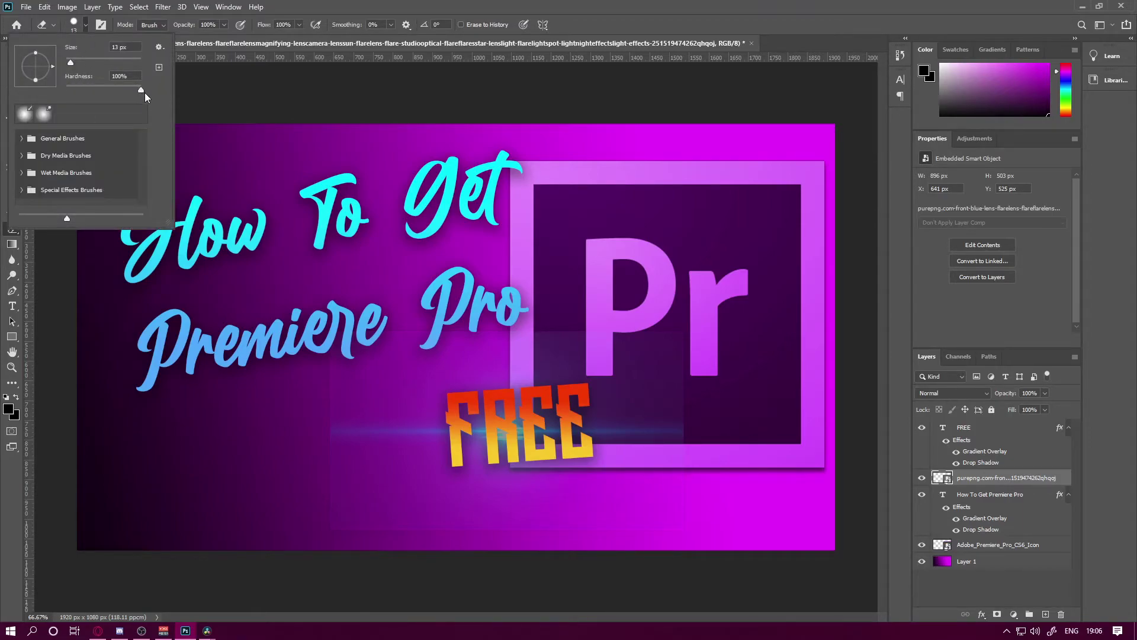
{"action": "left_click_drag", "start_coordinate": [69, 63], "coordinate": [101, 62]}
{"action": "left_click", "coordinate": [424, 378]}
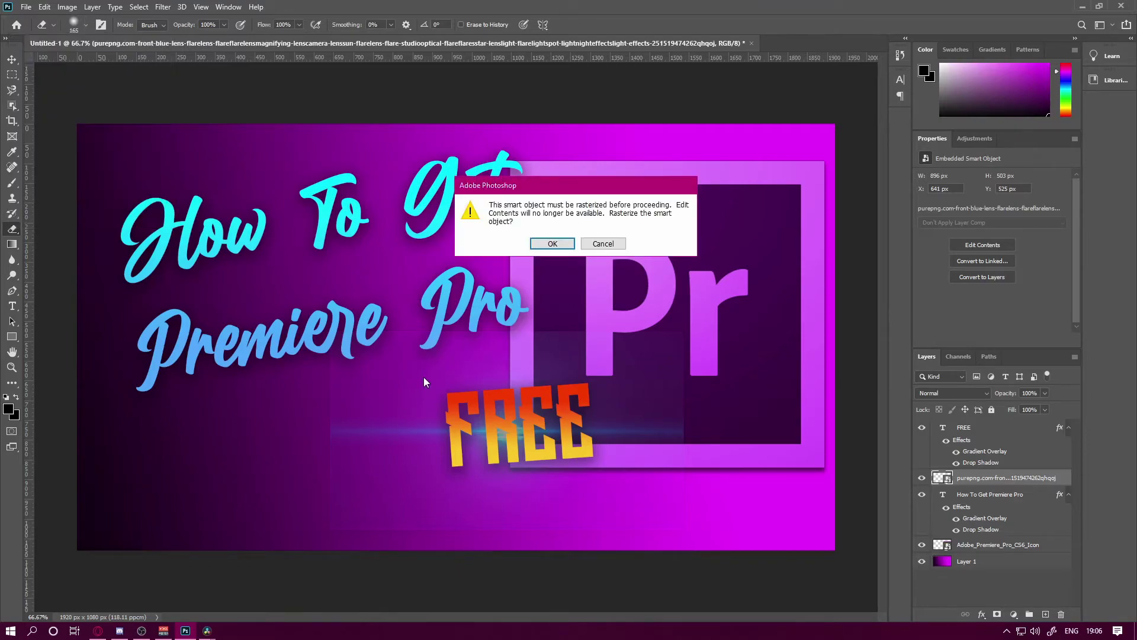
{"action": "left_click", "coordinate": [545, 243]}
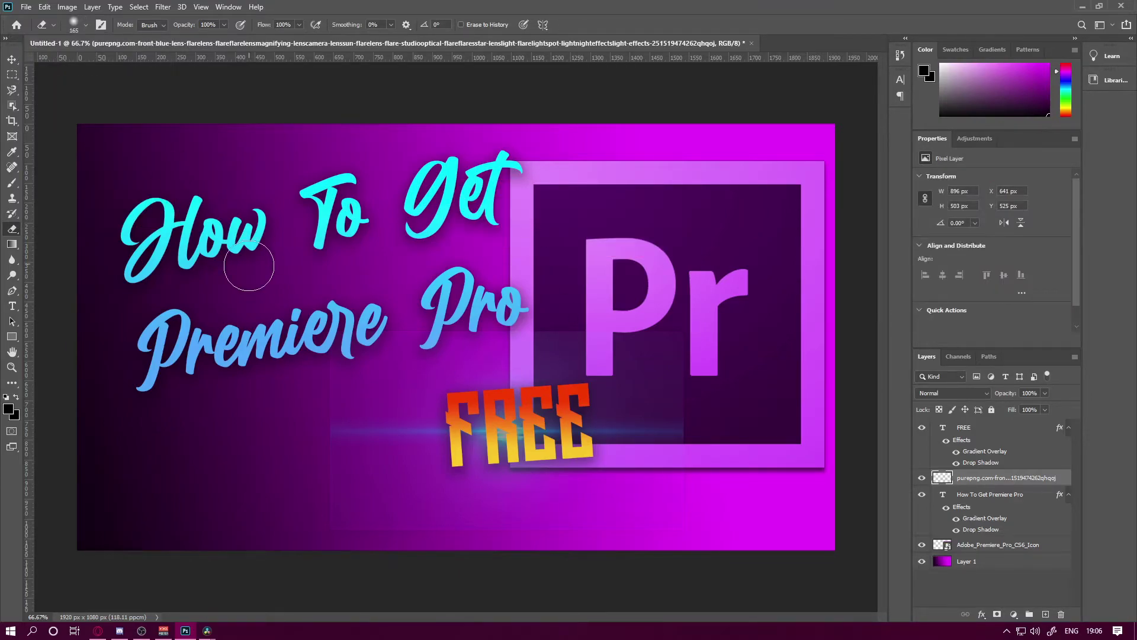
{"action": "mouse_move", "coordinate": [299, 390]}
{"action": "left_mouse_down"}
{"action": "mouse_move", "coordinate": [307, 525]}
{"action": "mouse_move", "coordinate": [530, 574]}
{"action": "mouse_move", "coordinate": [358, 533]}
{"action": "mouse_move", "coordinate": [698, 553]}
{"action": "mouse_move", "coordinate": [642, 526]}
{"action": "left_mouse_up"}
{"action": "mouse_move", "coordinate": [779, 321]}
{"action": "left_mouse_down"}
{"action": "mouse_move", "coordinate": [738, 356]}
{"action": "mouse_move", "coordinate": [730, 423]}
{"action": "mouse_move", "coordinate": [623, 322]}
{"action": "mouse_move", "coordinate": [708, 358]}
{"action": "mouse_move", "coordinate": [494, 285]}
{"action": "mouse_move", "coordinate": [686, 345]}
{"action": "mouse_move", "coordinate": [401, 322]}
{"action": "mouse_move", "coordinate": [583, 312]}
{"action": "mouse_move", "coordinate": [424, 305]}
{"action": "mouse_move", "coordinate": [400, 337]}
{"action": "mouse_move", "coordinate": [452, 324]}
{"action": "mouse_move", "coordinate": [443, 313]}
{"action": "mouse_move", "coordinate": [283, 445]}
{"action": "left_mouse_up"}
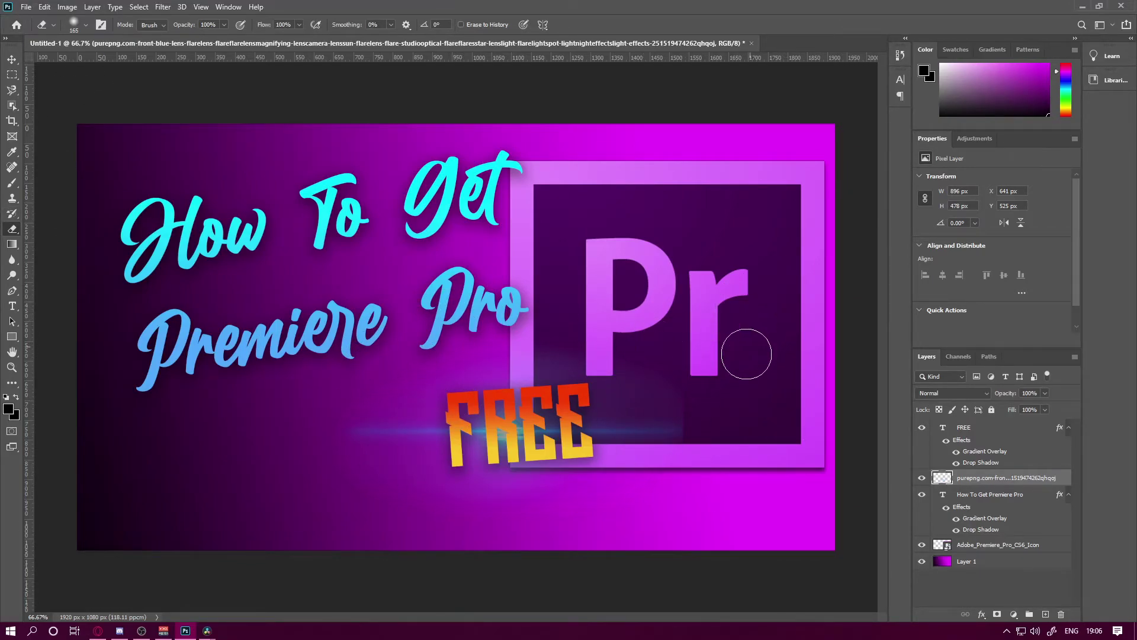
Try a drop shadow and a pattern overlay in the lens flare's layer style, switching both off again.
{"action": "left_click", "coordinate": [13, 63]}
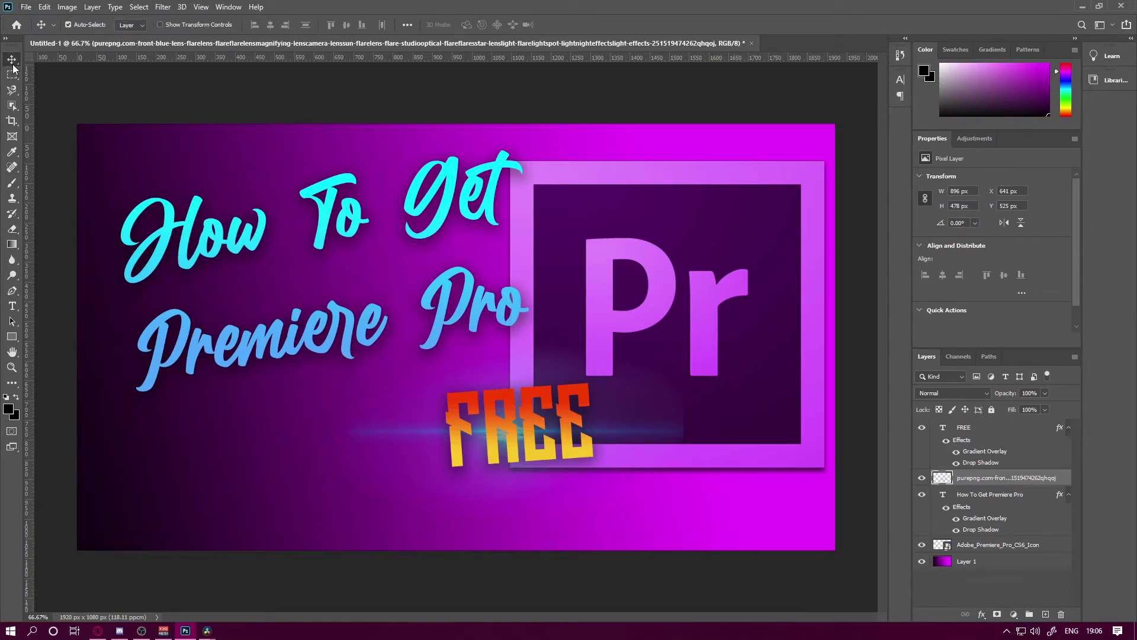
{"action": "right_click", "coordinate": [973, 475]}
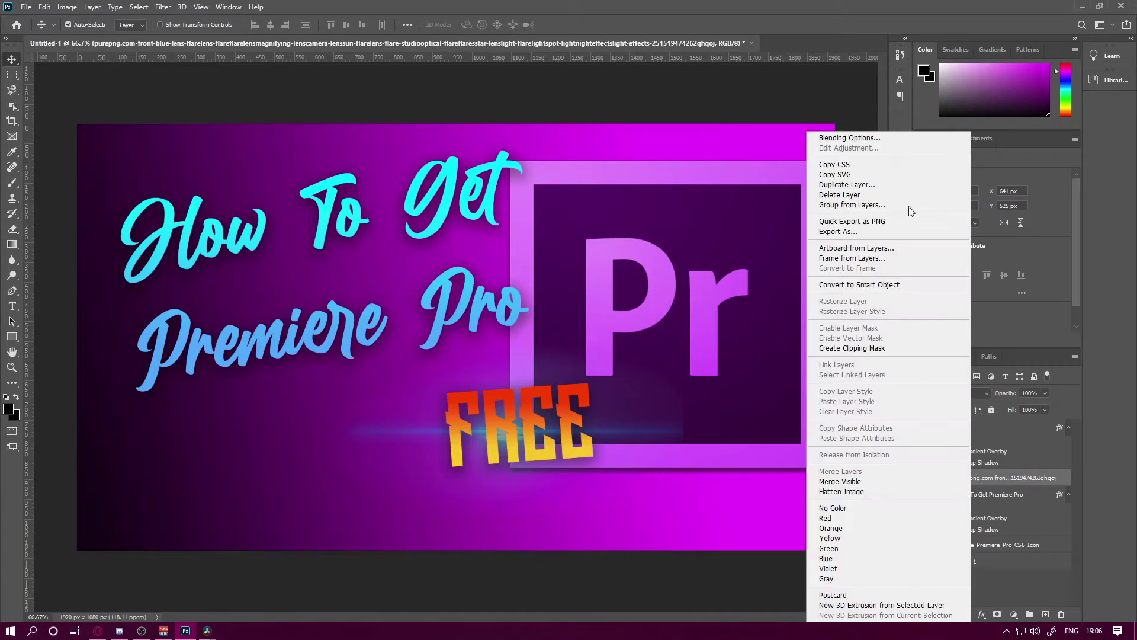
{"action": "left_click", "coordinate": [893, 135]}
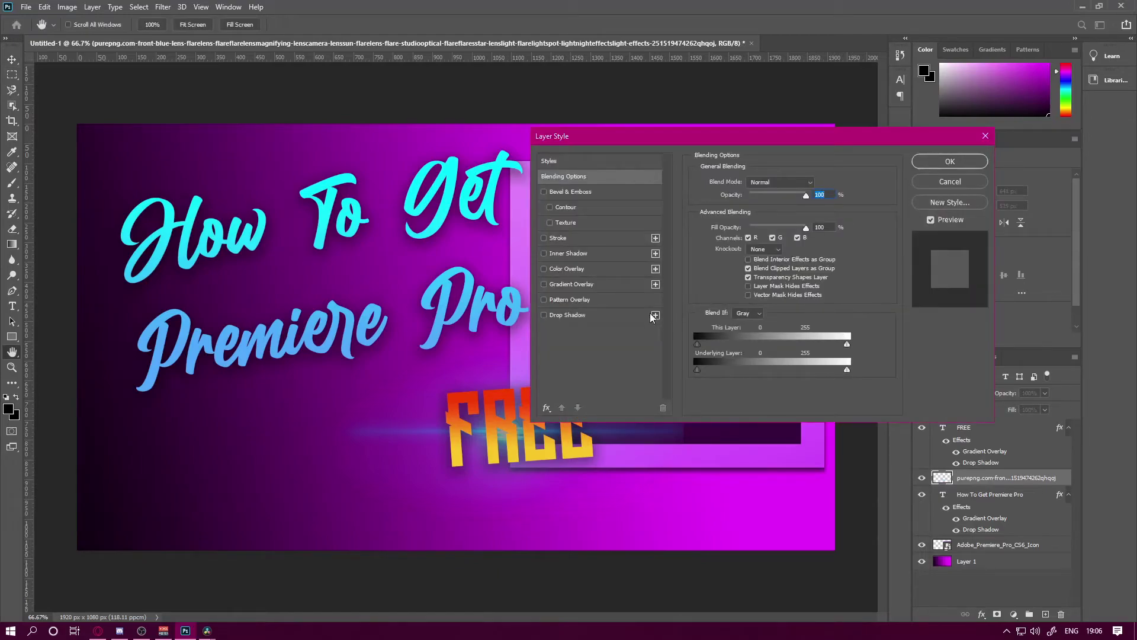
{"action": "left_click", "coordinate": [545, 314]}
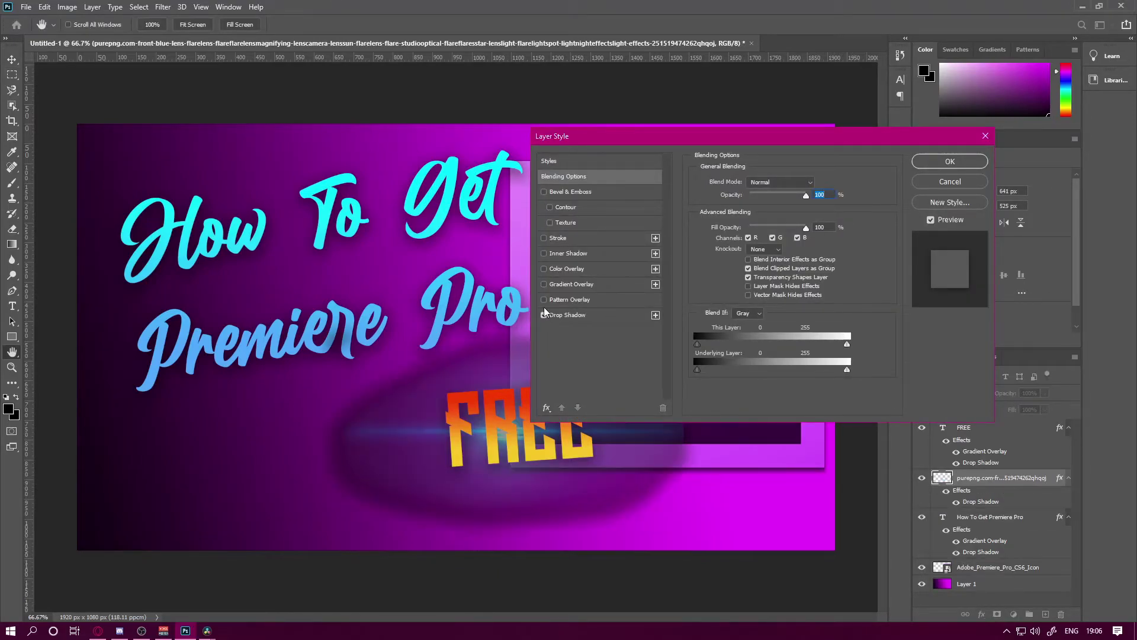
{"action": "left_click", "coordinate": [544, 300]}
{"action": "left_click", "coordinate": [543, 316]}
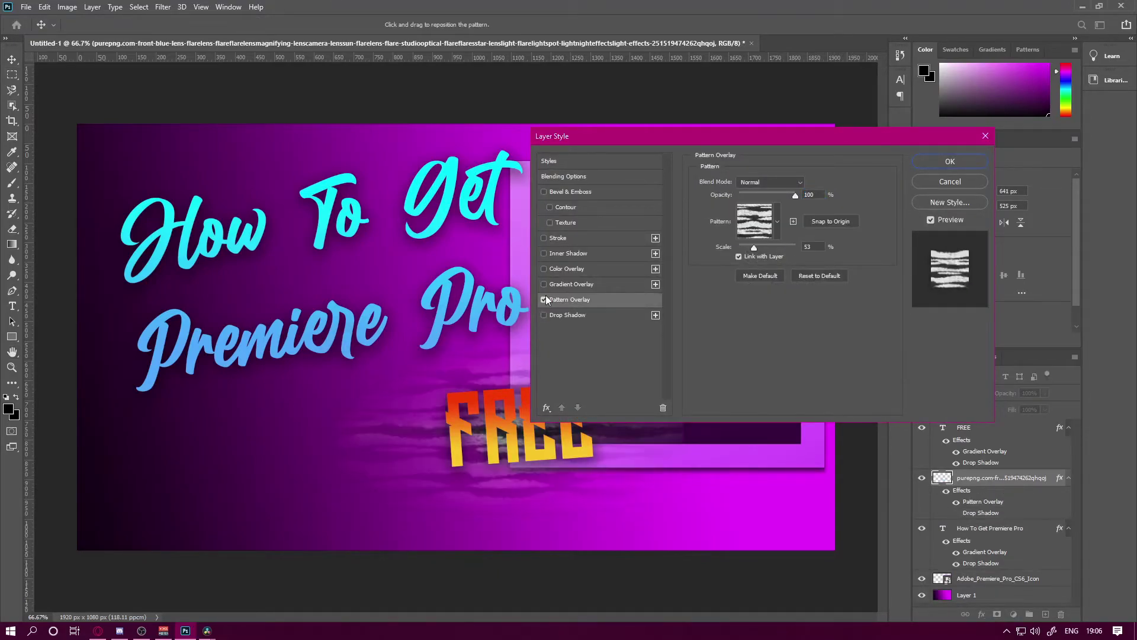
{"action": "left_click", "coordinate": [545, 299]}
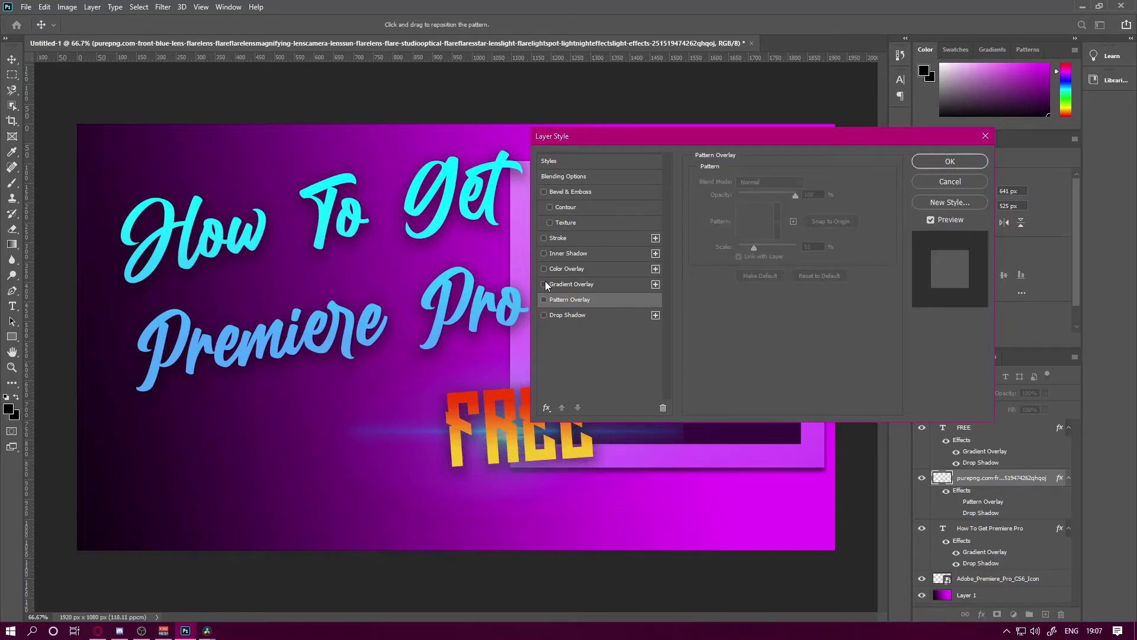
Apply an orange d77900 color overlay at 72% opacity to the lens flare layer.
{"action": "left_click", "coordinate": [544, 268]}
{"action": "left_click", "coordinate": [577, 272]}
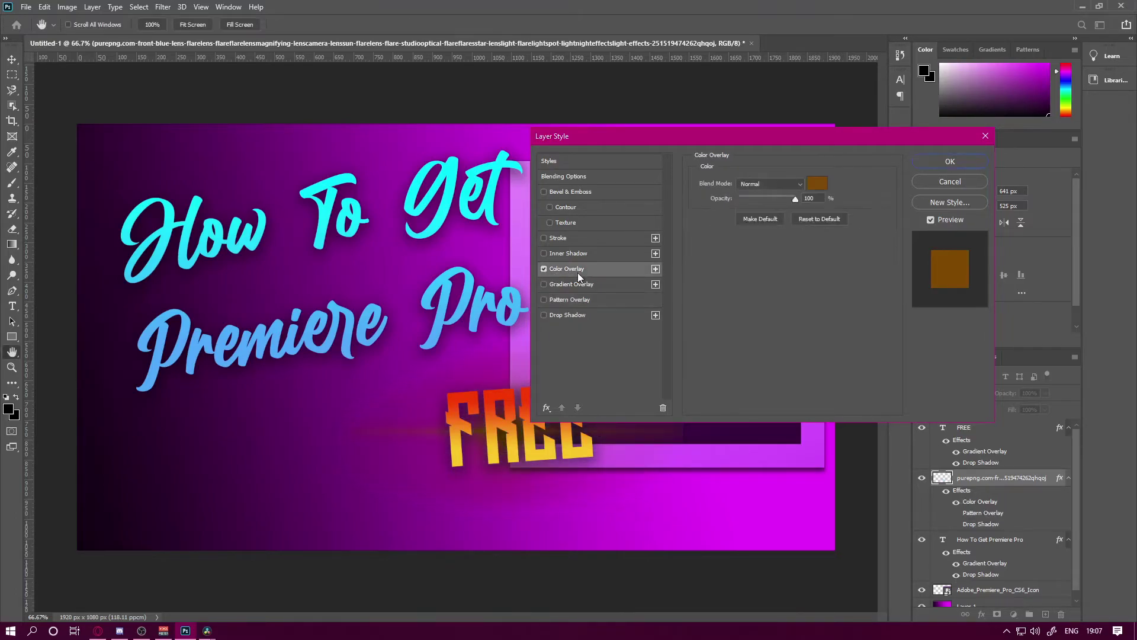
{"action": "left_click", "coordinate": [816, 184]}
{"action": "mouse_move", "coordinate": [866, 226]}
{"action": "left_mouse_down"}
{"action": "mouse_move", "coordinate": [906, 173]}
{"action": "mouse_move", "coordinate": [907, 144]}
{"action": "left_mouse_up"}
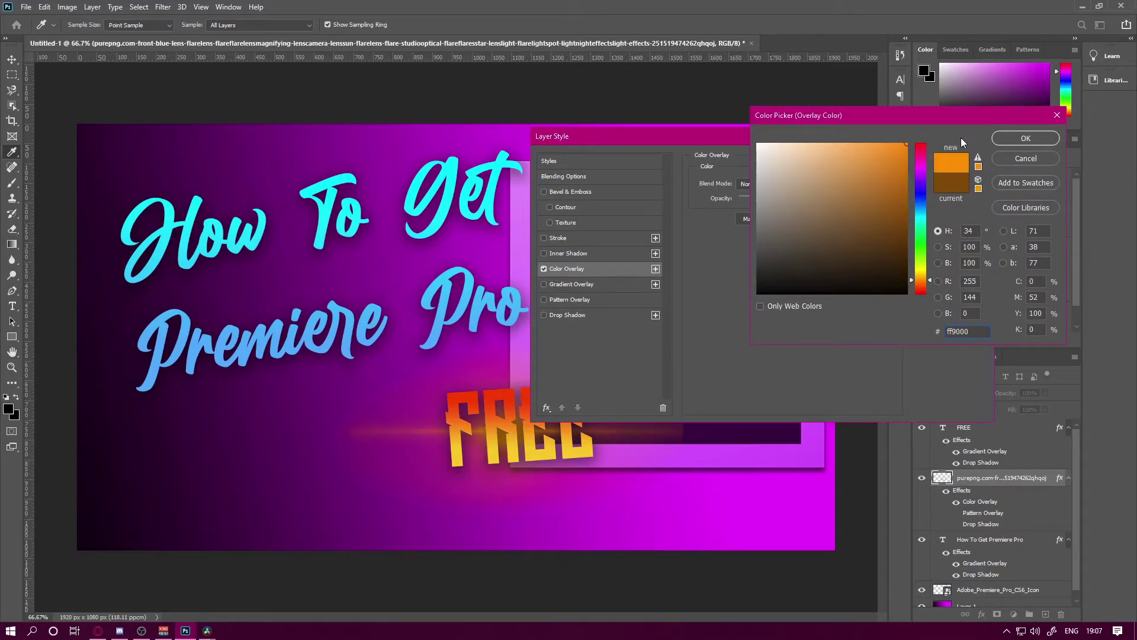
{"action": "left_click_drag", "start_coordinate": [917, 273], "coordinate": [922, 281]}
{"action": "left_click_drag", "start_coordinate": [889, 220], "coordinate": [916, 167]}
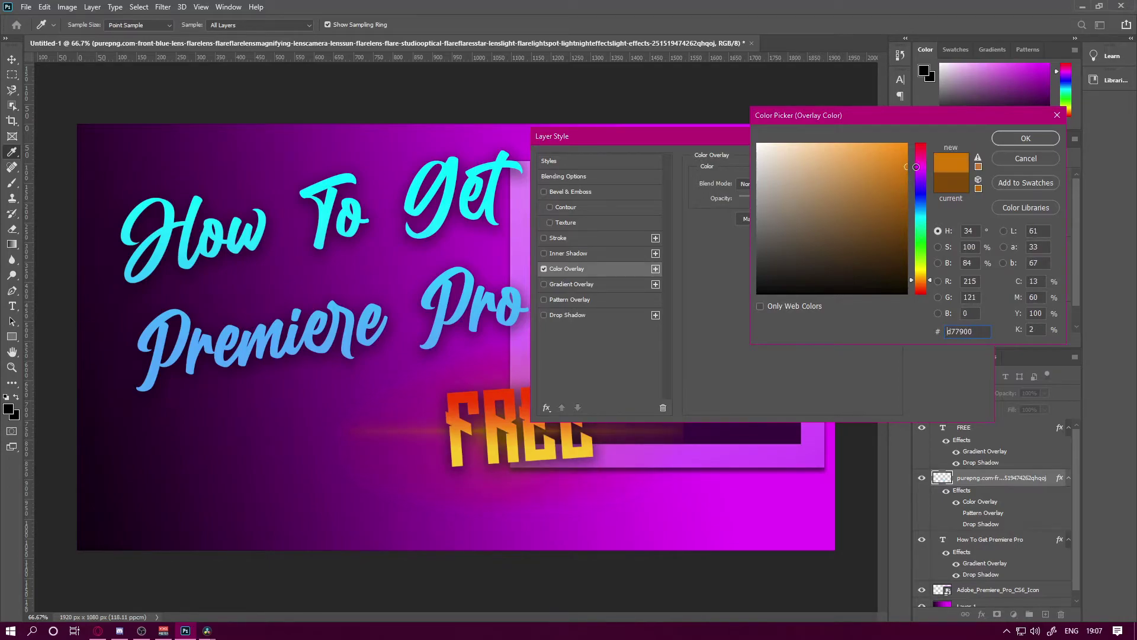
{"action": "left_click", "coordinate": [1023, 139]}
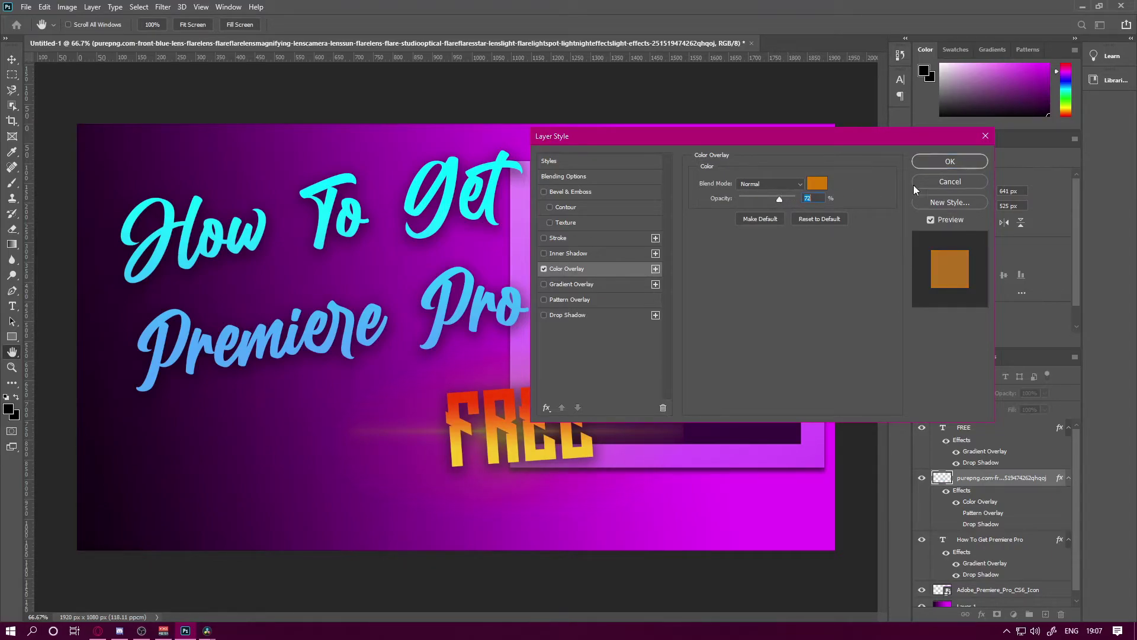
{"action": "left_click", "coordinate": [947, 161]}
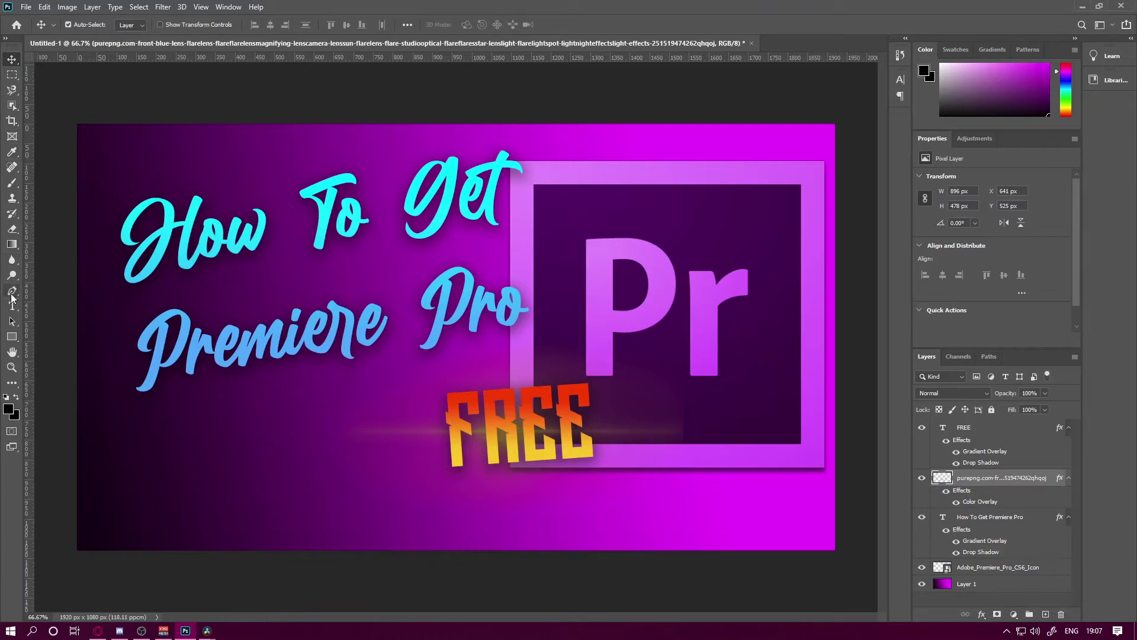
Erase the outer ends of the lens flare's horizontal streak beside the FREE text.
{"action": "left_click", "coordinate": [12, 230]}
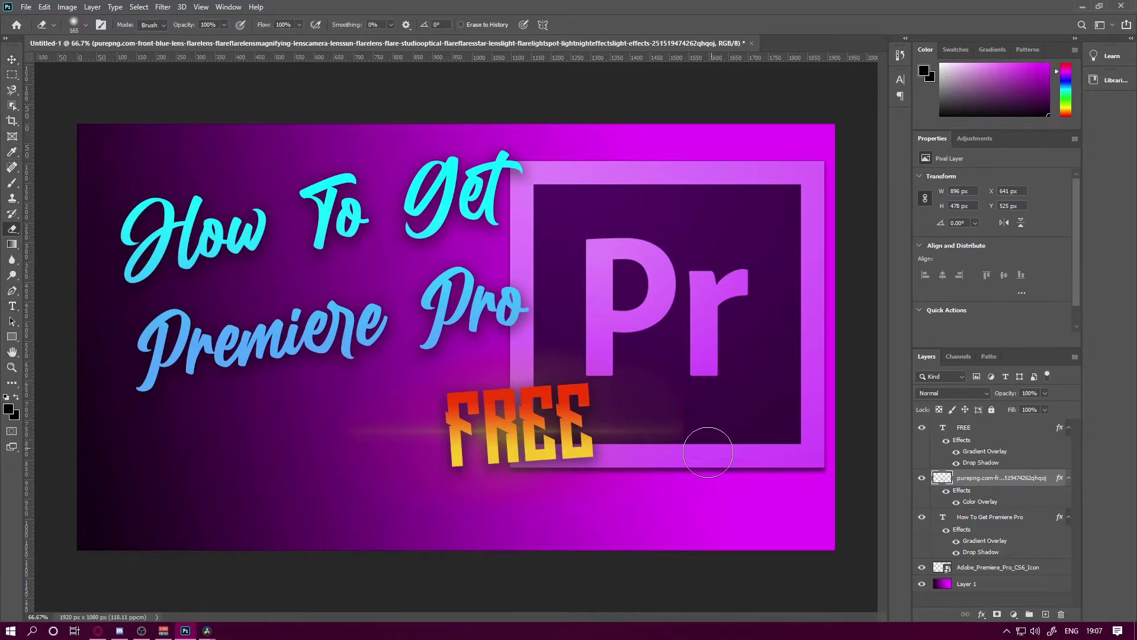
{"action": "left_click", "coordinate": [375, 428]}
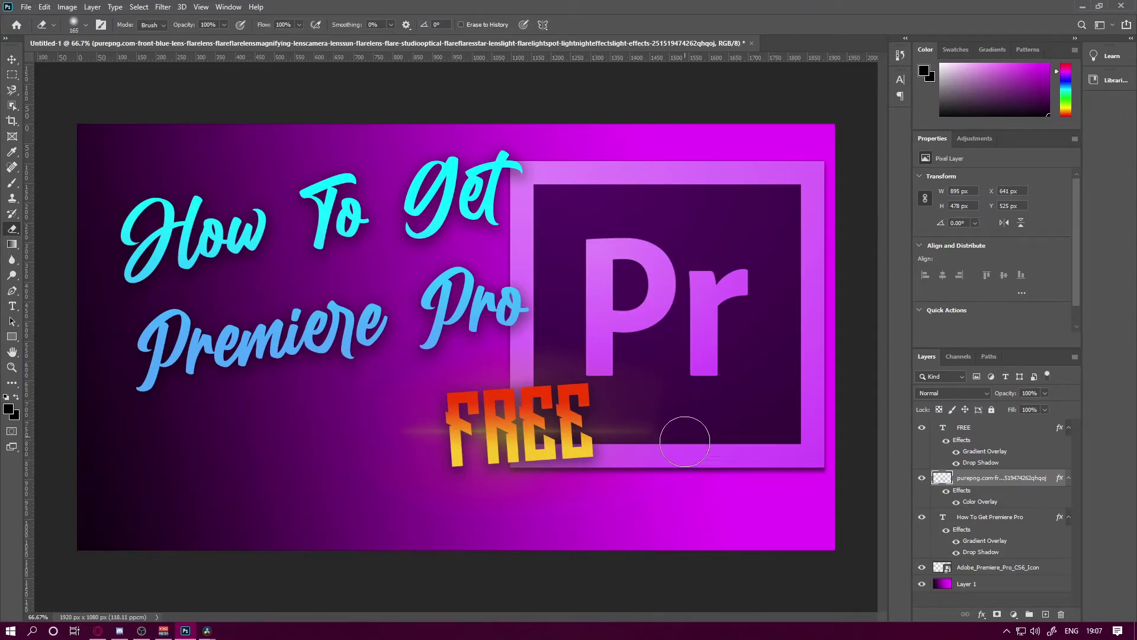
{"action": "left_click", "coordinate": [12, 59]}
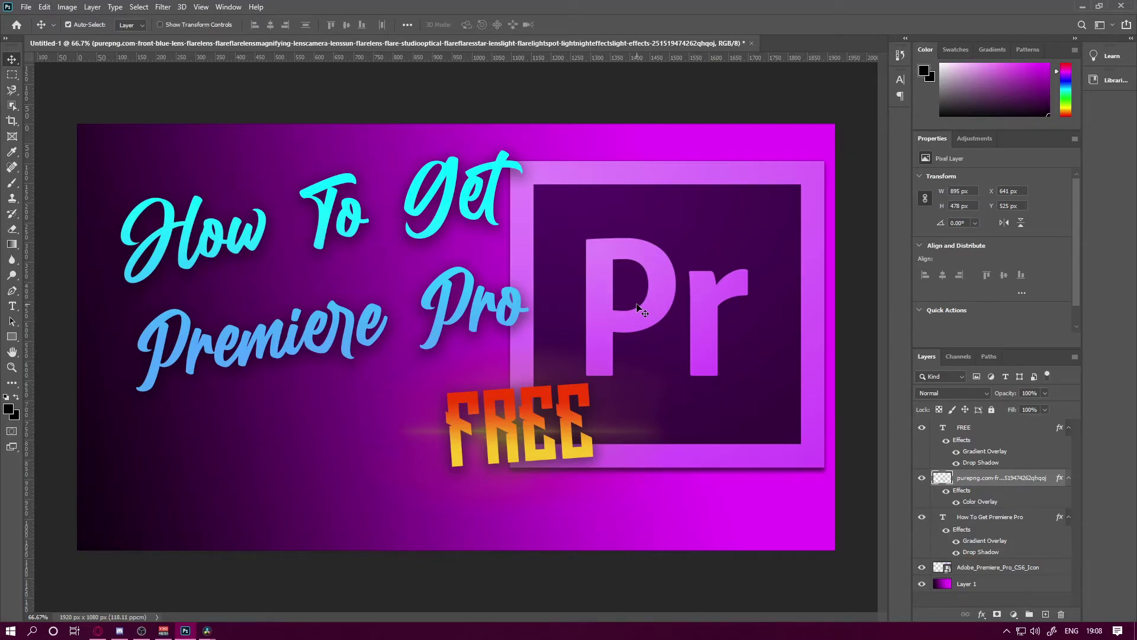
{"action": "right_click", "coordinate": [1007, 569]}
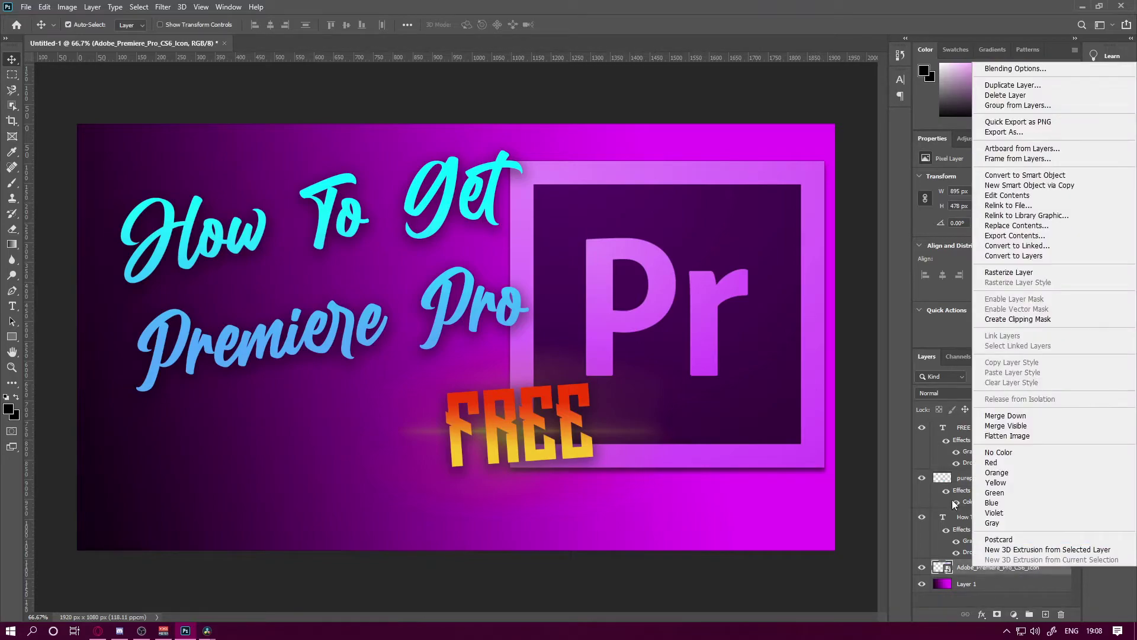
{"action": "left_click", "coordinate": [1056, 71]}
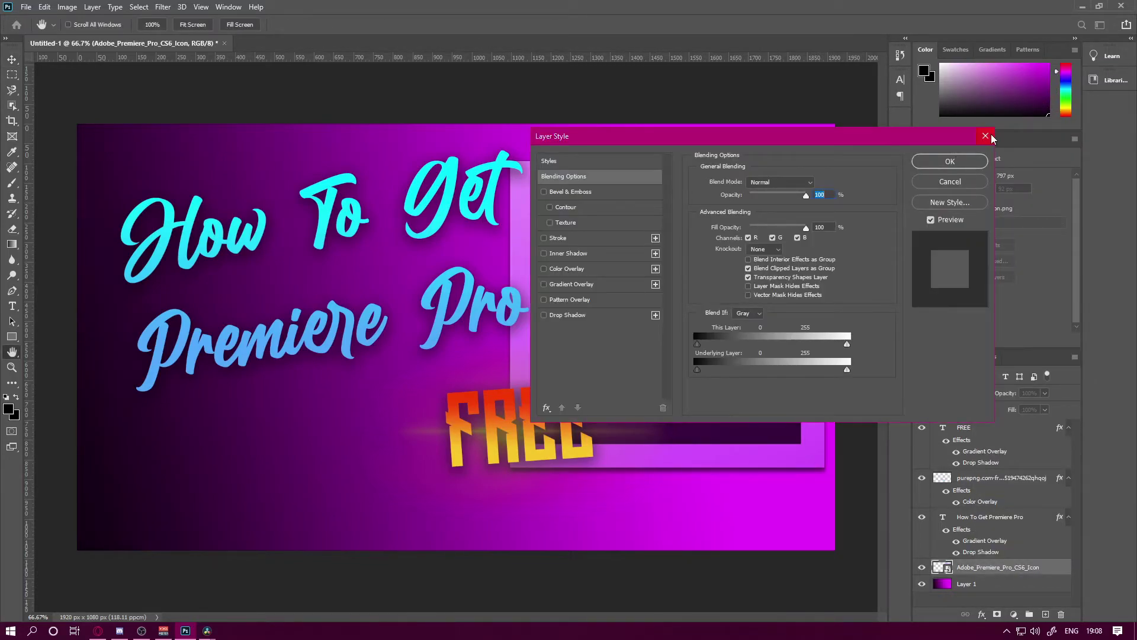
{"action": "left_click", "coordinate": [990, 135]}
Rasterize the Premiere Pro icon layer and give it a drop shadow with a distance of 20 px.
{"action": "right_click", "coordinate": [1008, 572]}
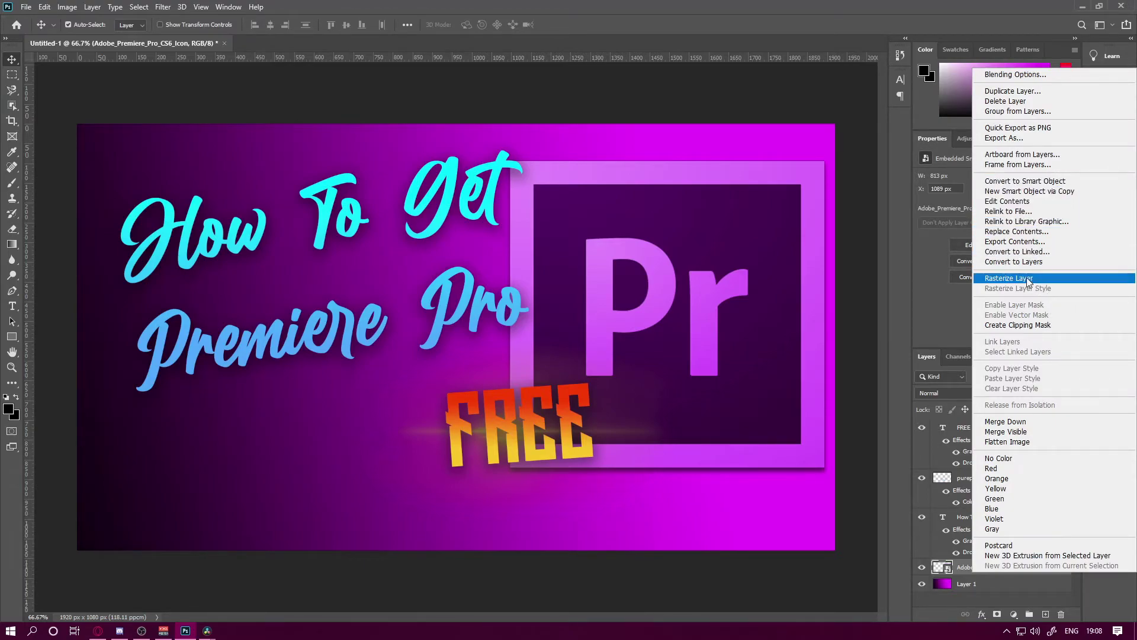
{"action": "left_click", "coordinate": [1005, 262]}
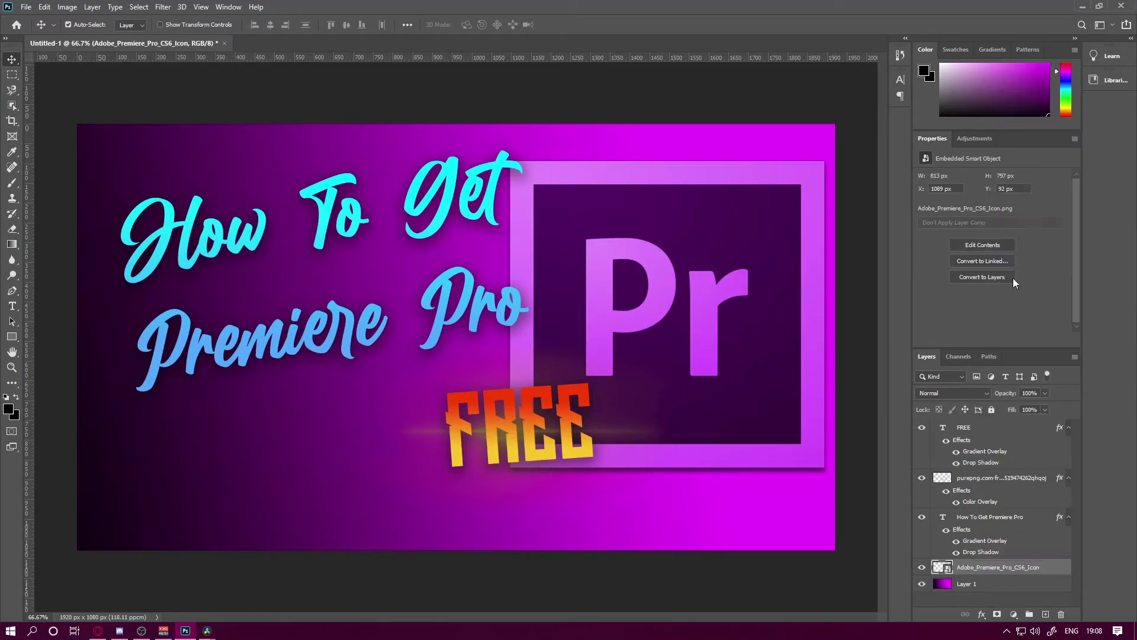
{"action": "right_click", "coordinate": [982, 569]}
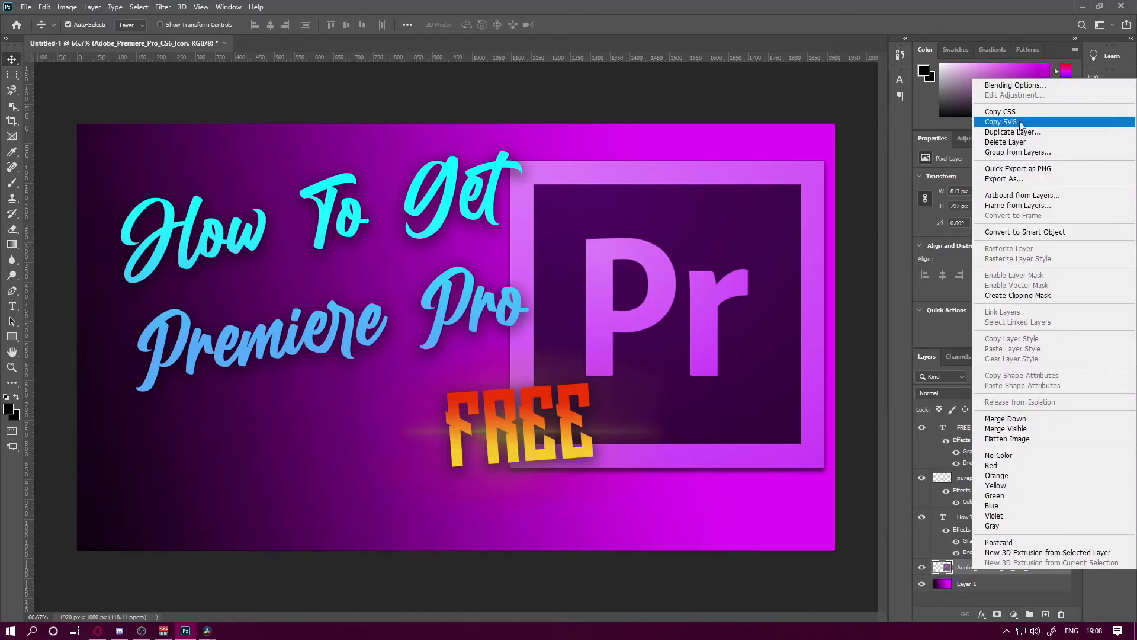
{"action": "left_click", "coordinate": [1006, 84]}
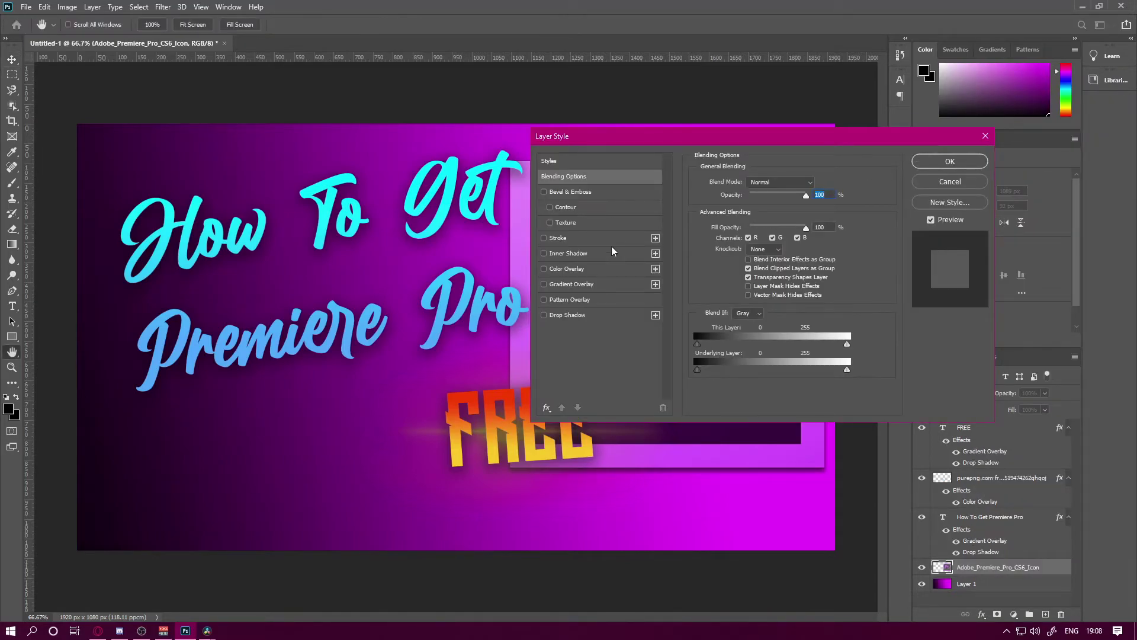
{"action": "left_click", "coordinate": [543, 315]}
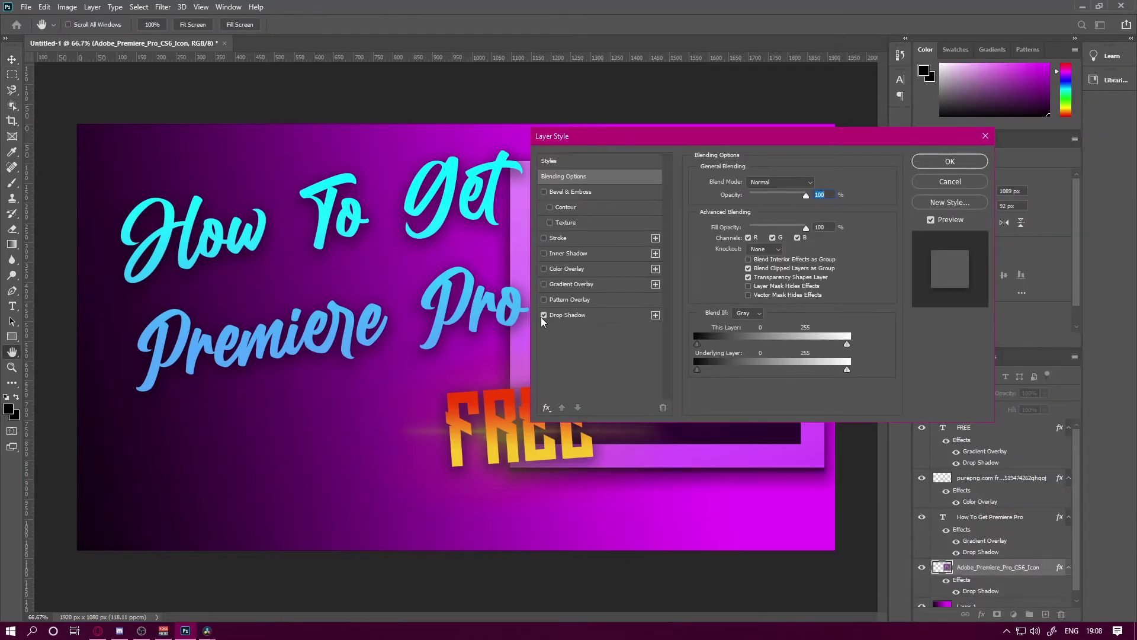
{"action": "left_click", "coordinate": [577, 315]}
{"action": "left_click_drag", "start_coordinate": [748, 243], "coordinate": [751, 245]}
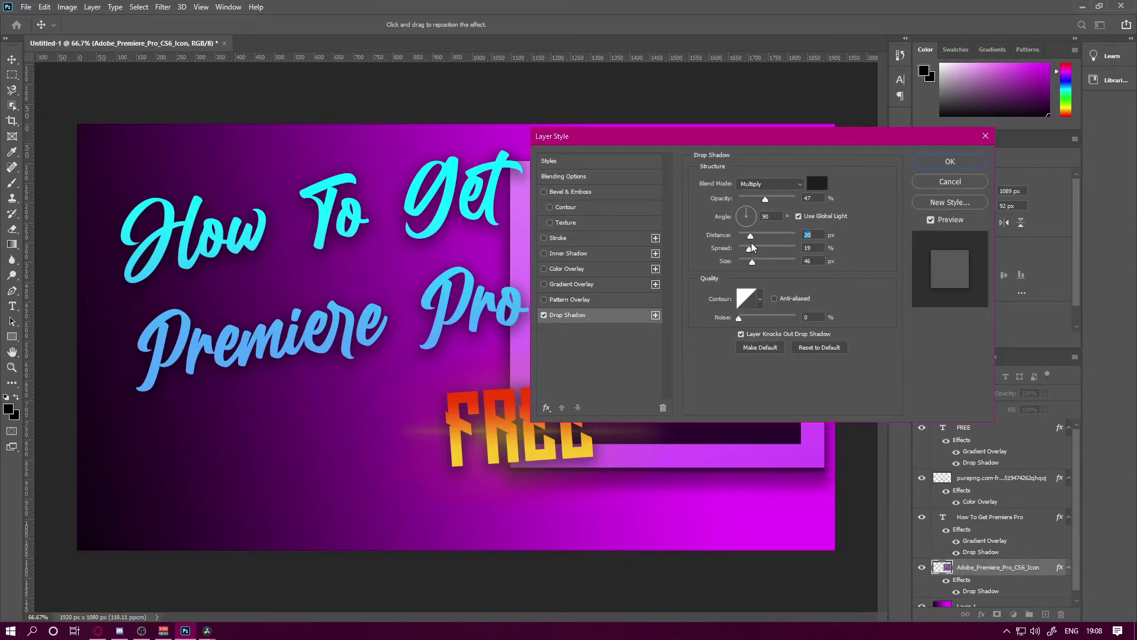
{"action": "left_click", "coordinate": [966, 165]}
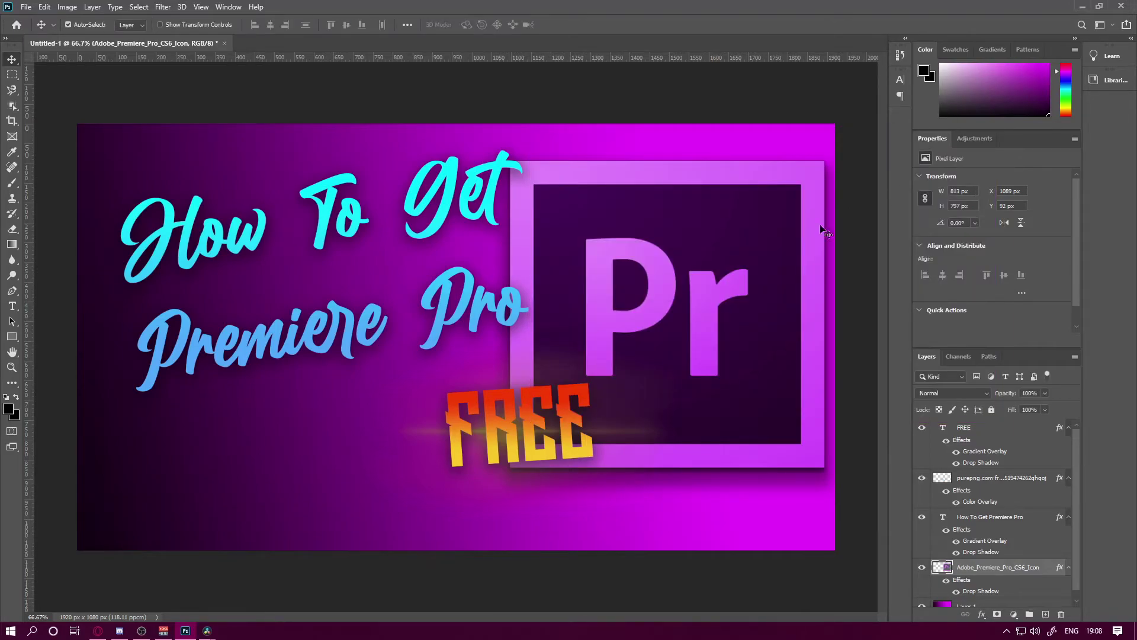
Add a gradient overlay to the Premiere Pro icon's layer style.
{"action": "right_click", "coordinate": [975, 572]}
{"action": "left_click", "coordinate": [1071, 83]}
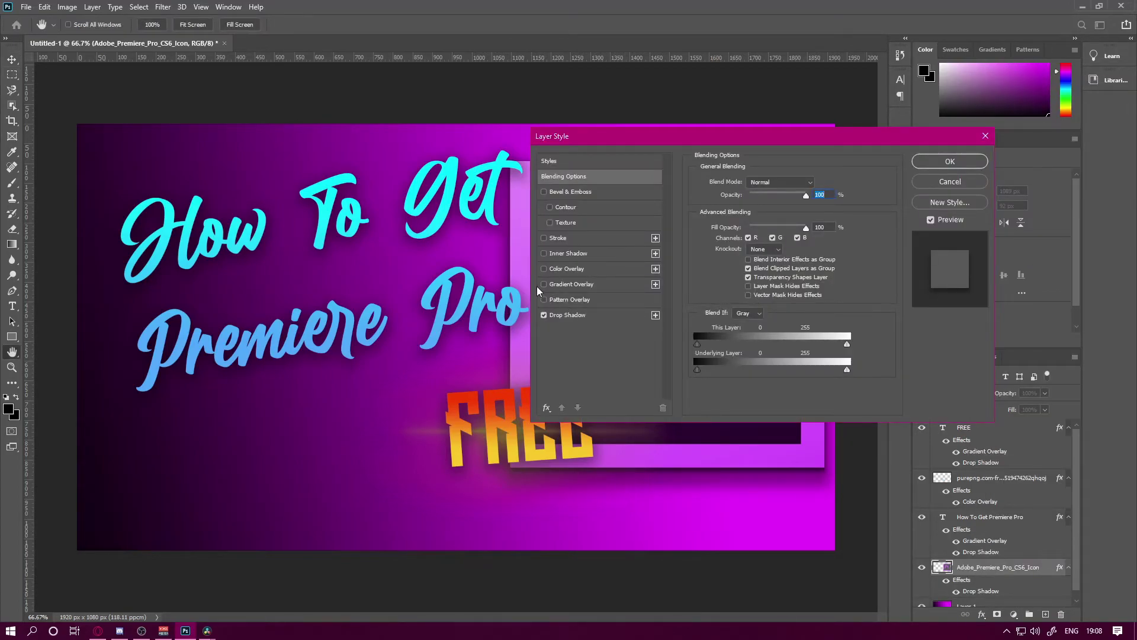
{"action": "left_click", "coordinate": [544, 284]}
Try lowering the Premiere Pro icon layer's overall opacity, and set it back to 100%.
{"action": "left_click_drag", "start_coordinate": [806, 196], "coordinate": [762, 193]}
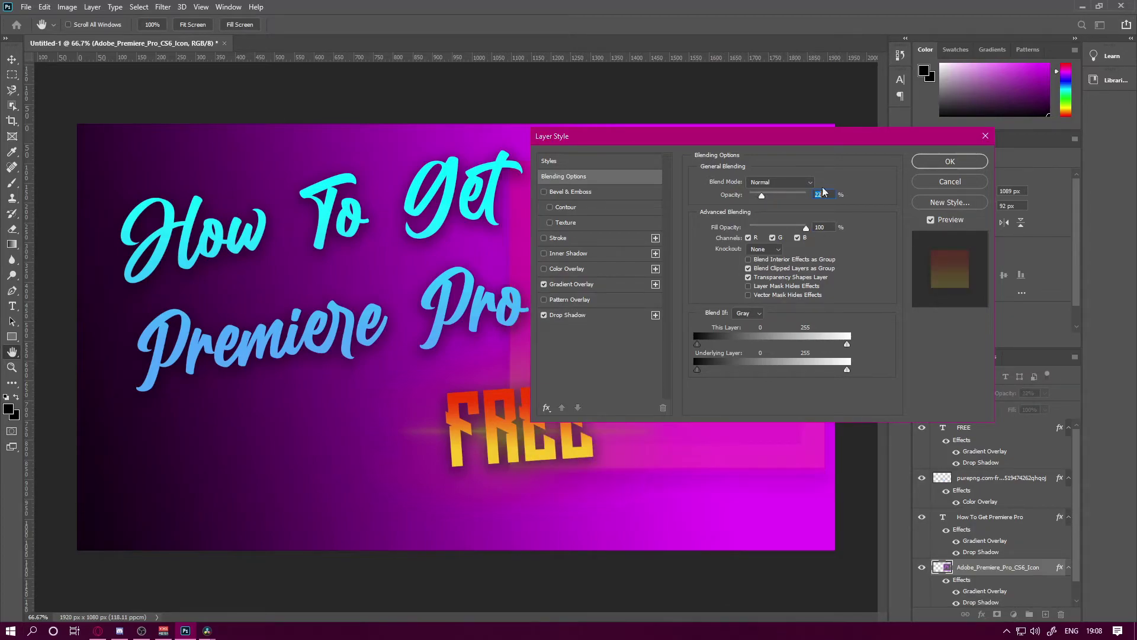
{"action": "left_click", "coordinate": [599, 283]}
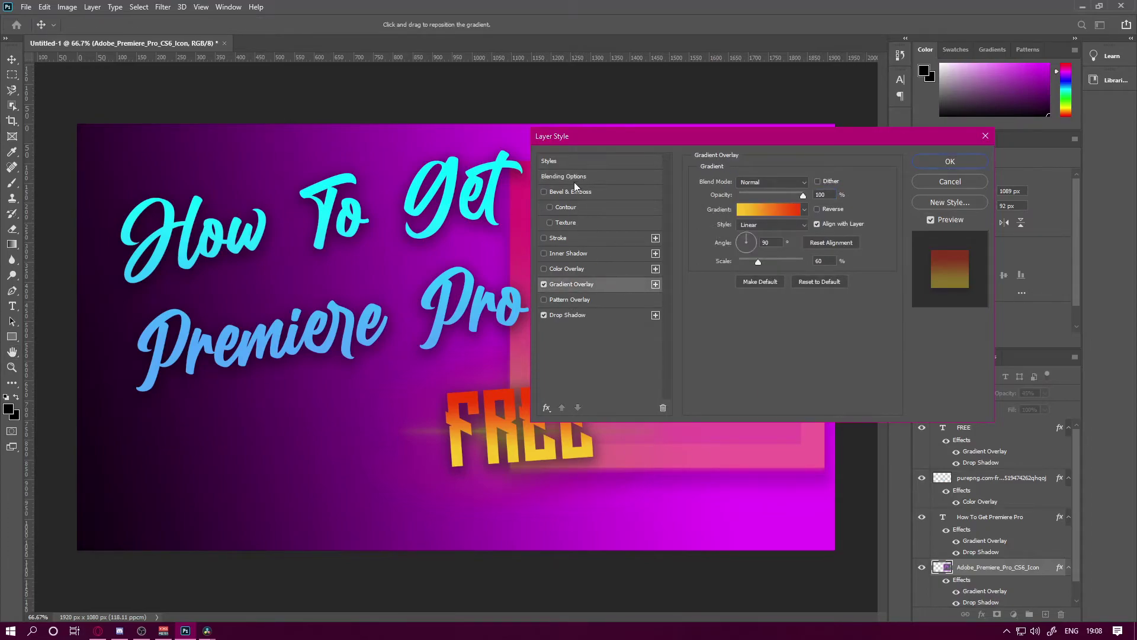
{"action": "left_click", "coordinate": [581, 158]}
{"action": "left_click", "coordinate": [574, 176]}
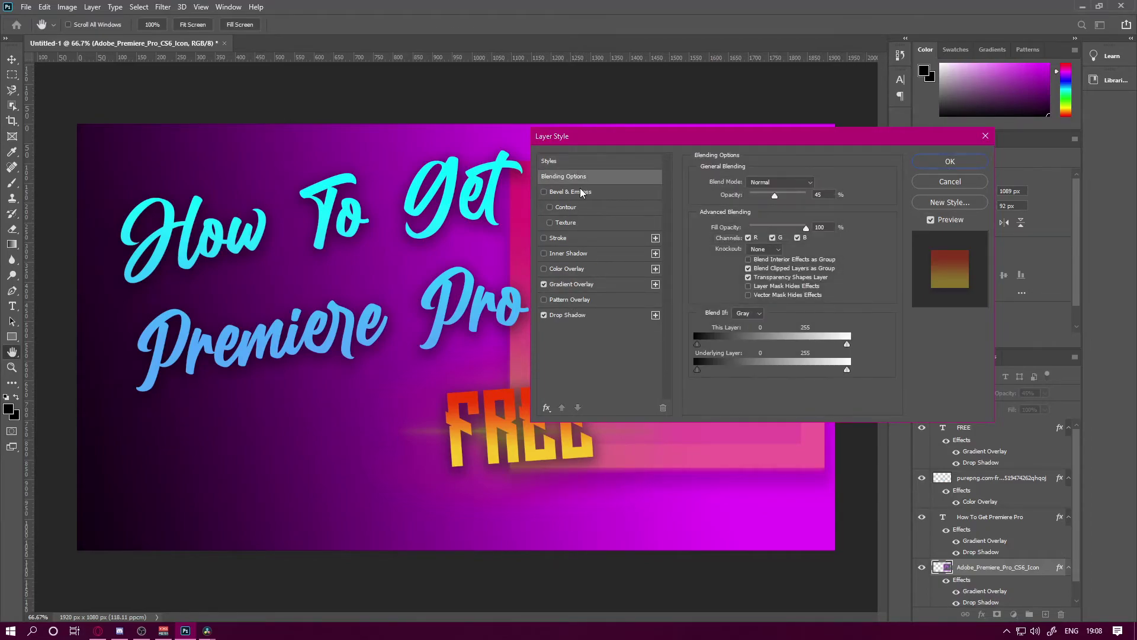
{"action": "left_click_drag", "start_coordinate": [772, 194], "coordinate": [844, 215]}
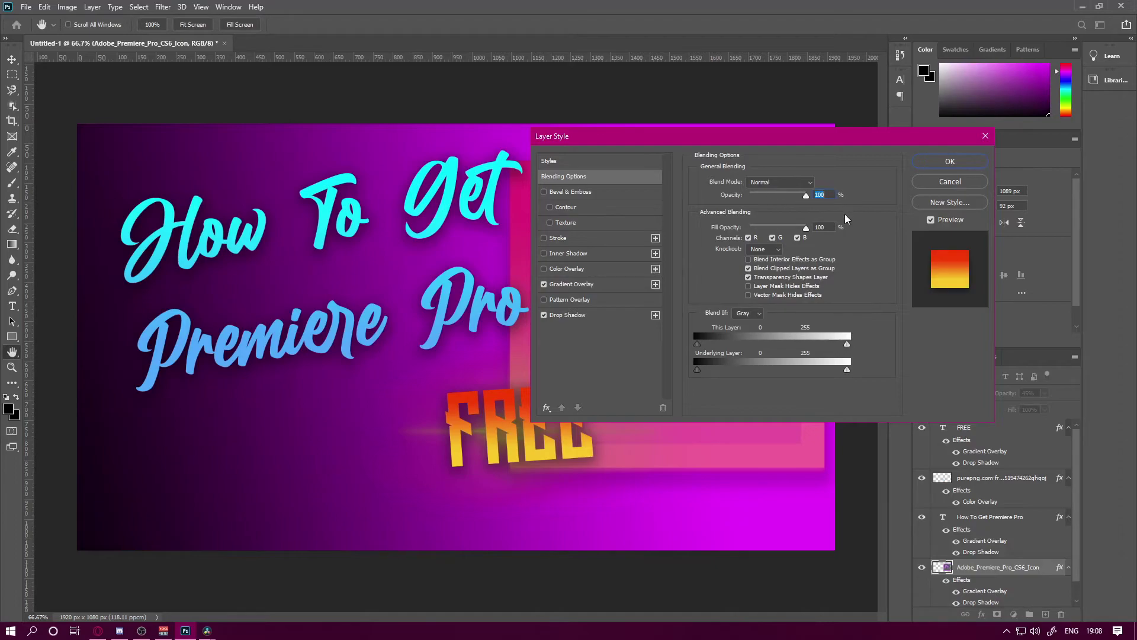
Change the Premiere Pro icon's gradient overlay to the Purple_07 preset at 36% opacity and apply the style.
{"action": "left_click", "coordinate": [581, 284]}
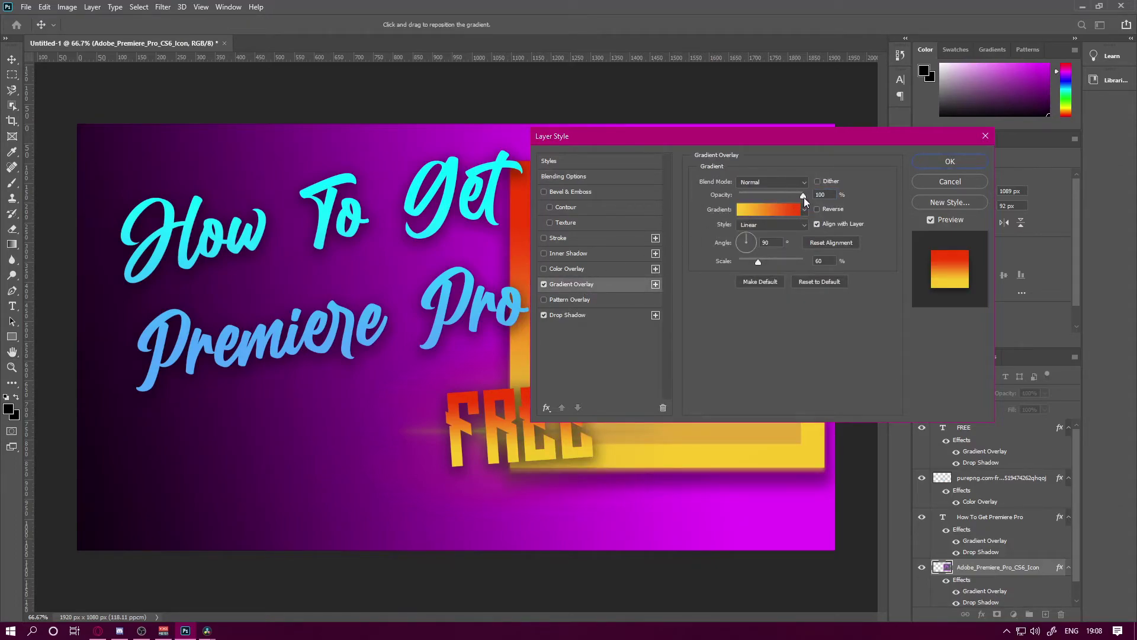
{"action": "left_click_drag", "start_coordinate": [766, 198], "coordinate": [752, 198]}
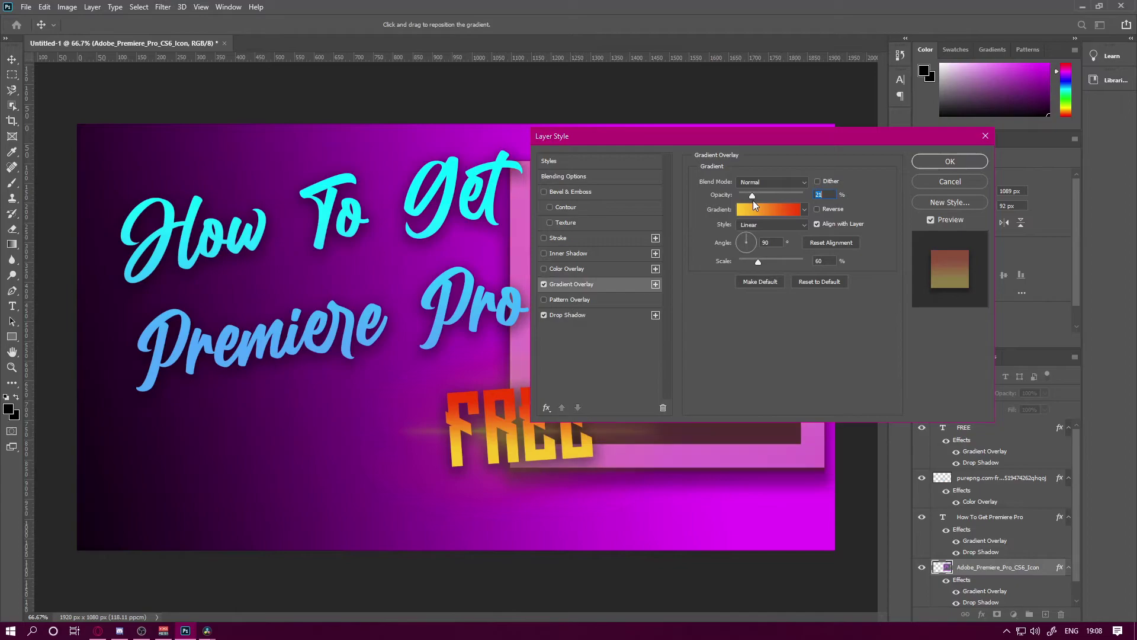
{"action": "left_click", "coordinate": [797, 211]}
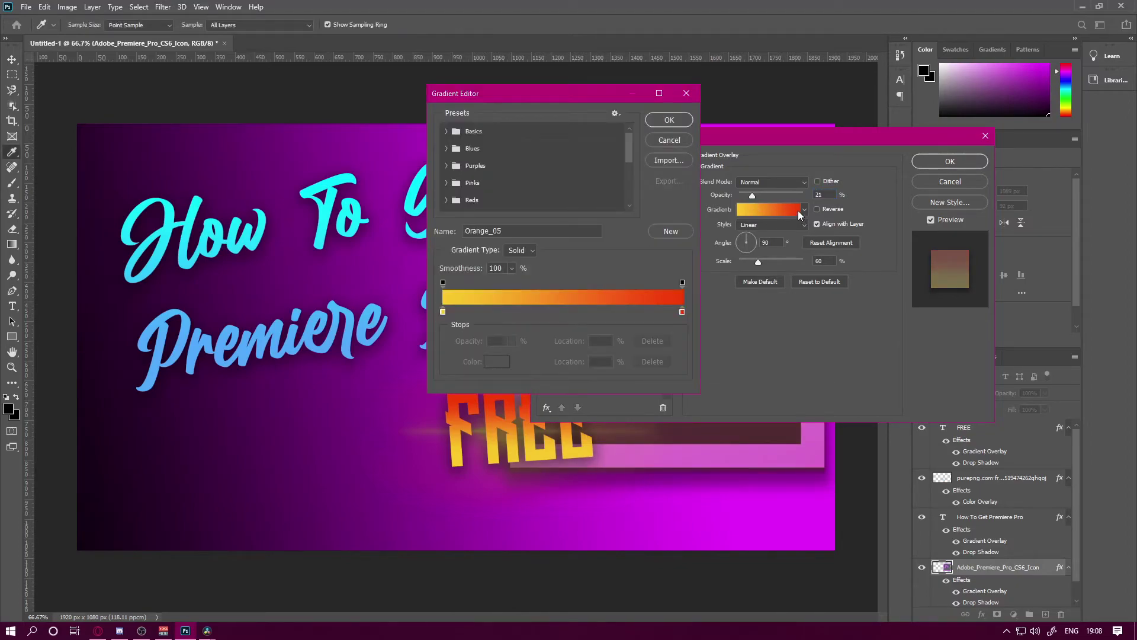
{"action": "left_click", "coordinate": [447, 166]}
{"action": "left_click", "coordinate": [497, 185]}
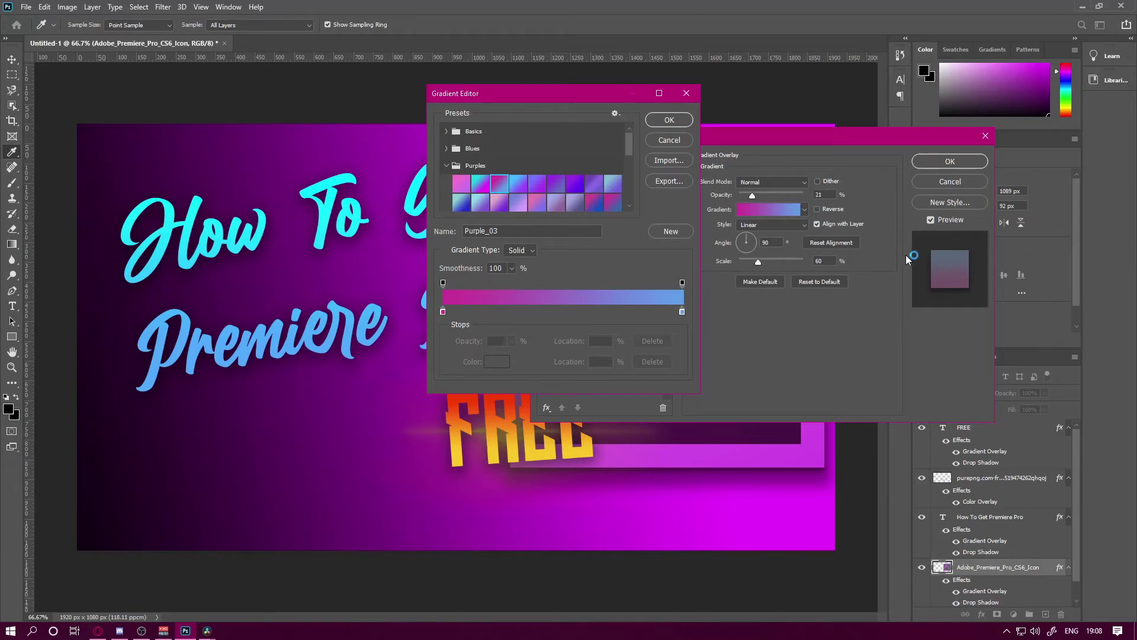
{"action": "left_click", "coordinate": [575, 183]}
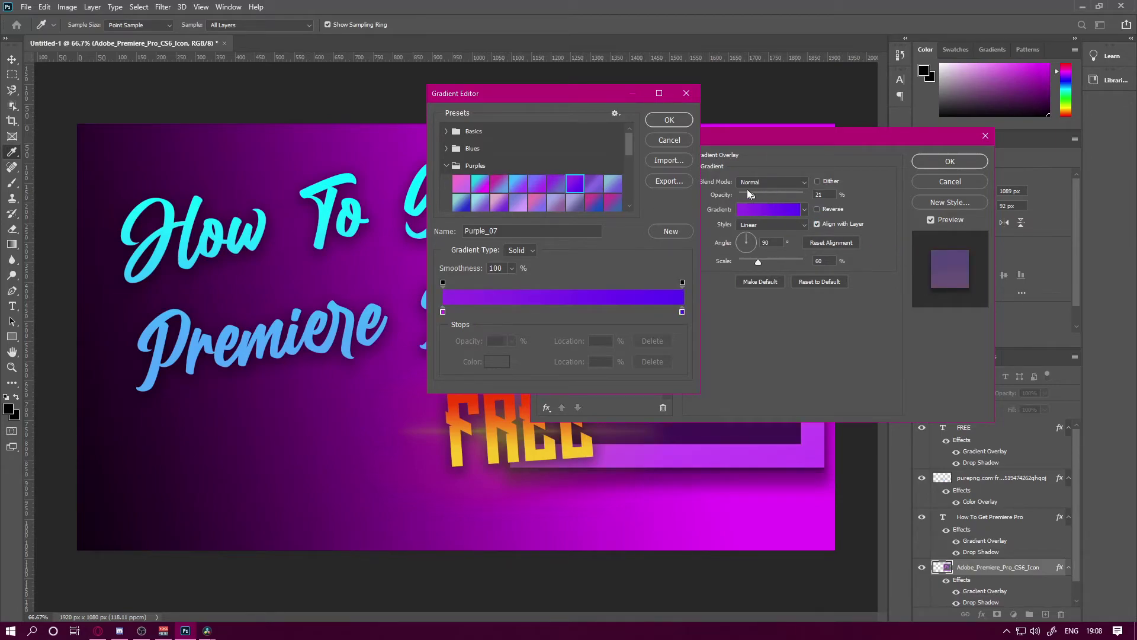
{"action": "left_click", "coordinate": [669, 120]}
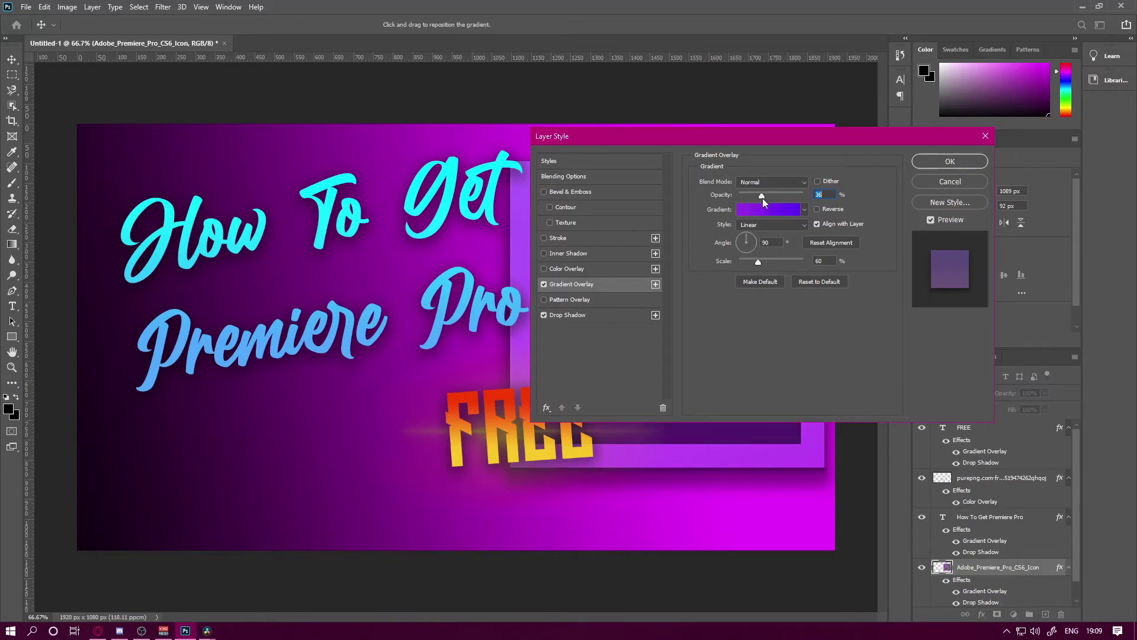
{"action": "left_click", "coordinate": [950, 161]}
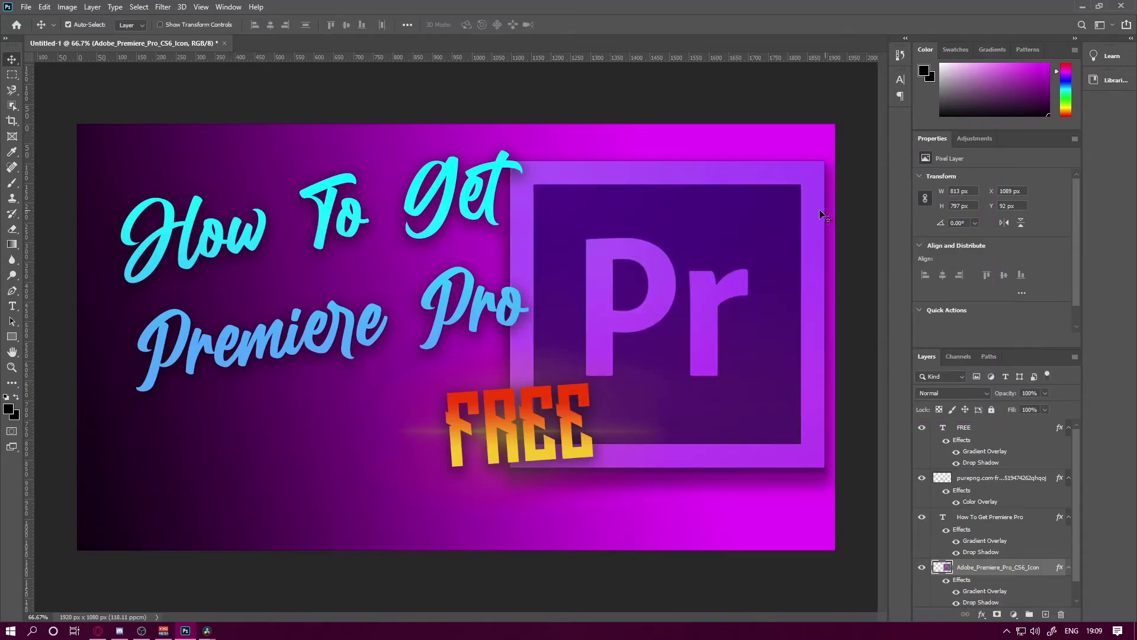
Reopen the Premiere Pro icon's blending options and lower its gradient overlay opacity to 18%.
{"action": "right_click", "coordinate": [994, 566]}
{"action": "left_click", "coordinate": [1025, 84]}
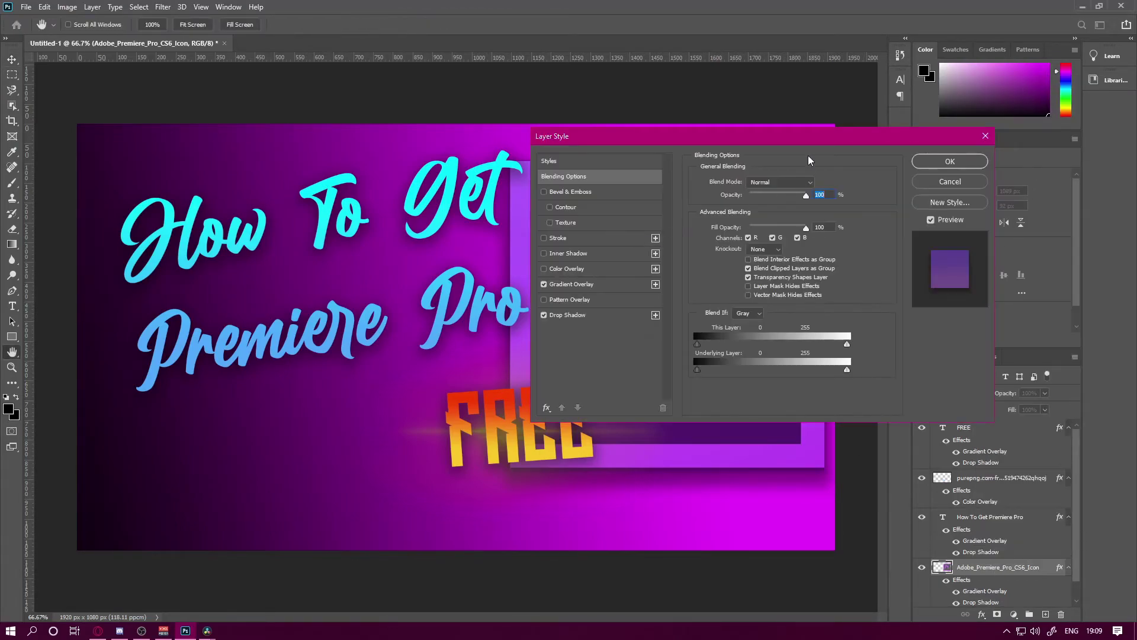
{"action": "left_click_drag", "start_coordinate": [752, 146], "coordinate": [224, 136]}
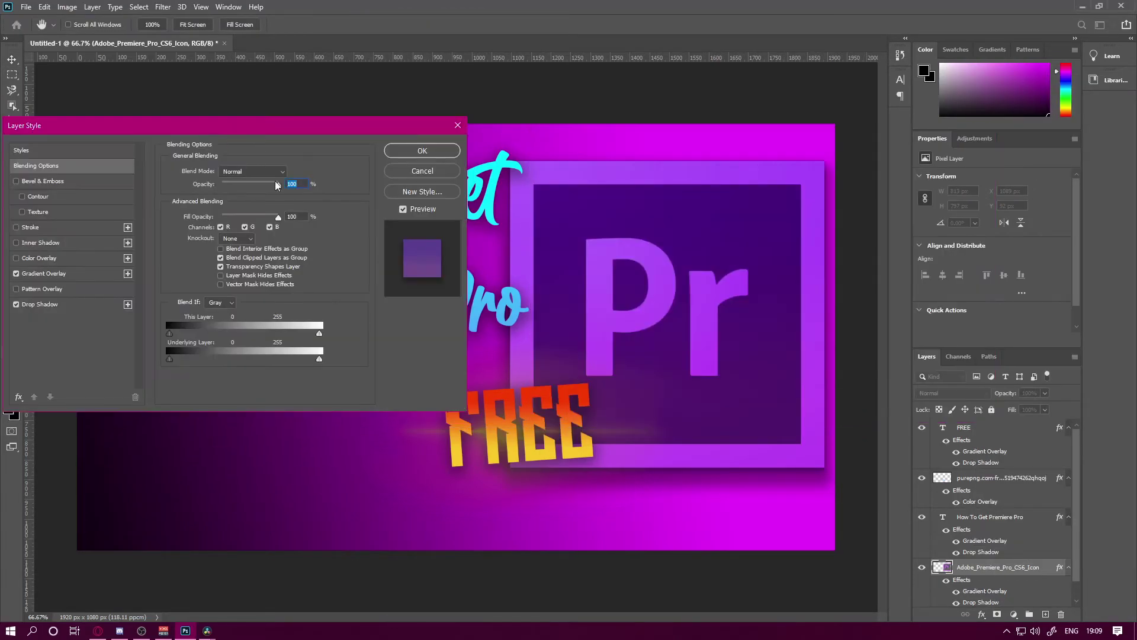
{"action": "left_click", "coordinate": [56, 274]}
{"action": "left_click_drag", "start_coordinate": [234, 186], "coordinate": [223, 188]}
Try several Purples presets on the icon's gradient overlay, settle on Purple_19 and apply it at 24% opacity.
{"action": "left_click", "coordinate": [241, 200]}
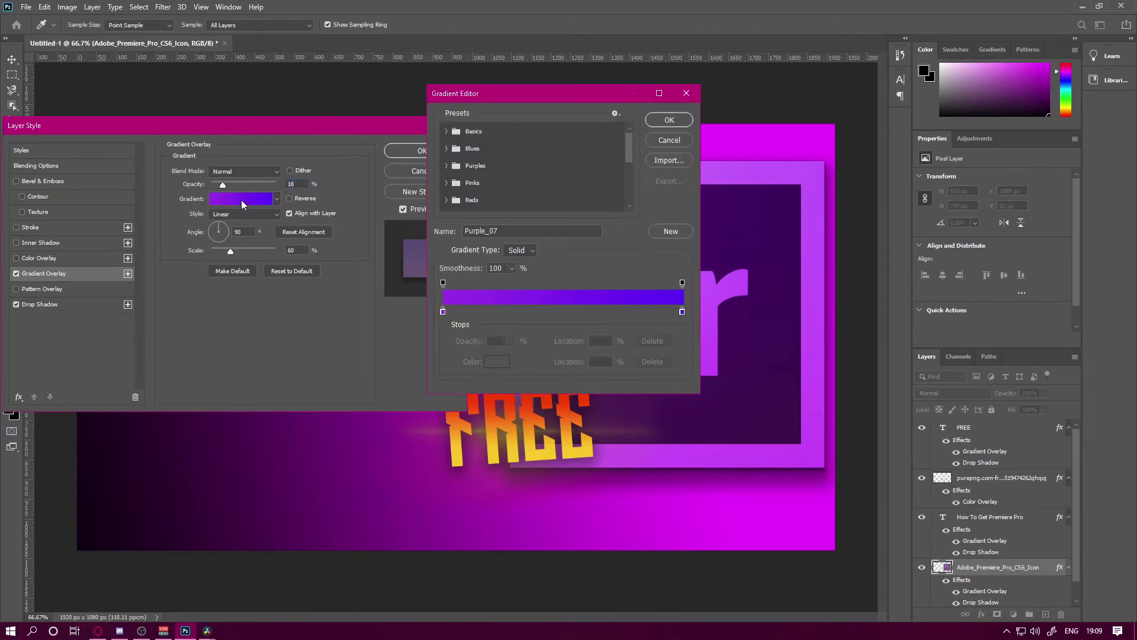
{"action": "left_click", "coordinate": [447, 166]}
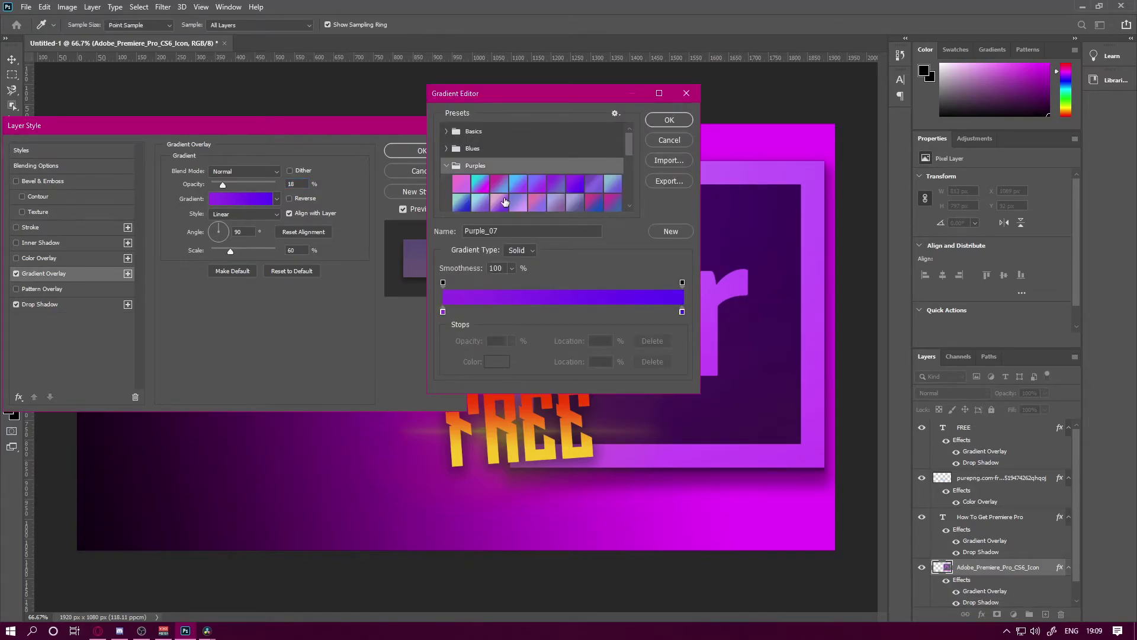
{"action": "left_click", "coordinate": [518, 183]}
{"action": "left_click_drag", "start_coordinate": [554, 95], "coordinate": [352, 108]}
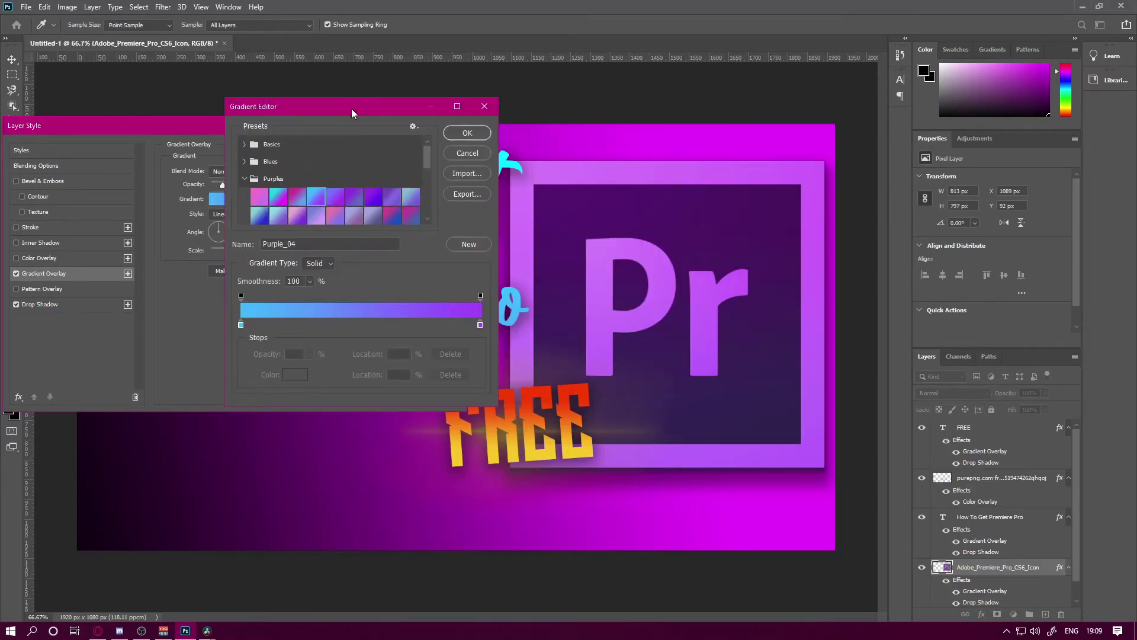
{"action": "left_click", "coordinate": [391, 206]}
{"action": "left_click", "coordinate": [427, 219]}
{"action": "left_click", "coordinate": [428, 220]}
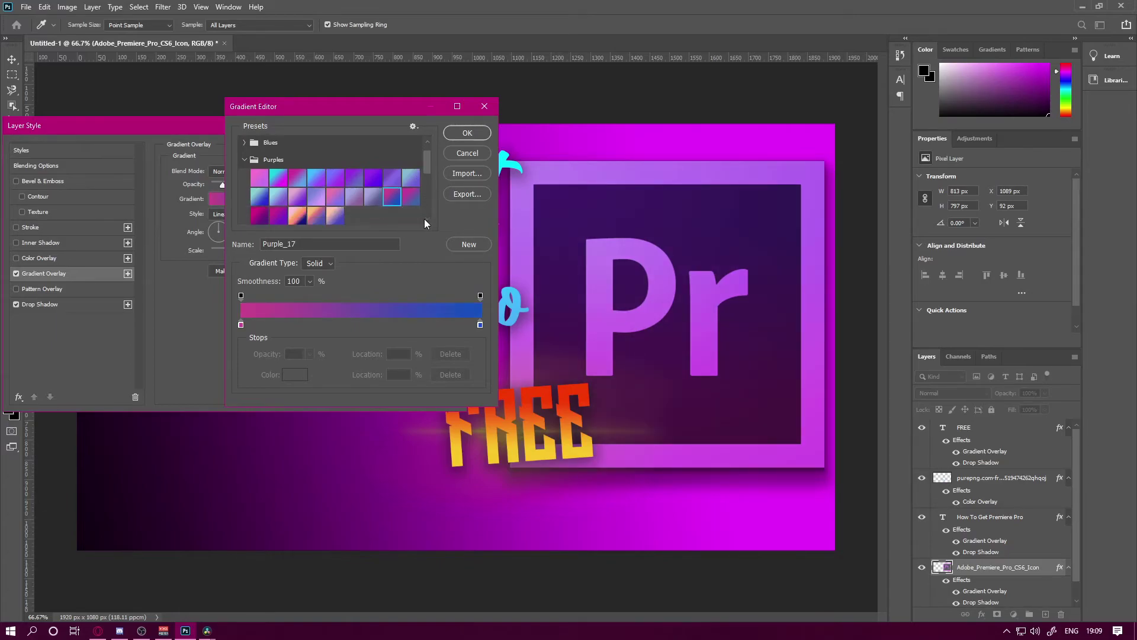
{"action": "left_click", "coordinate": [411, 196]}
{"action": "left_click", "coordinate": [389, 202]}
{"action": "left_click", "coordinate": [297, 216]}
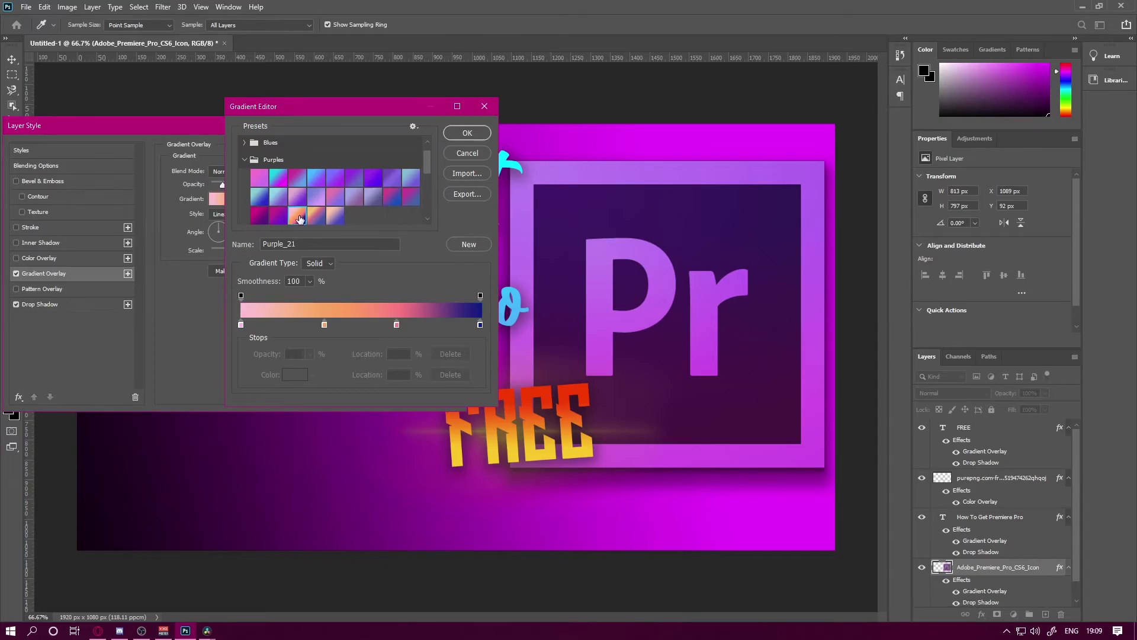
{"action": "left_click", "coordinate": [286, 214]}
{"action": "left_click", "coordinate": [261, 216]}
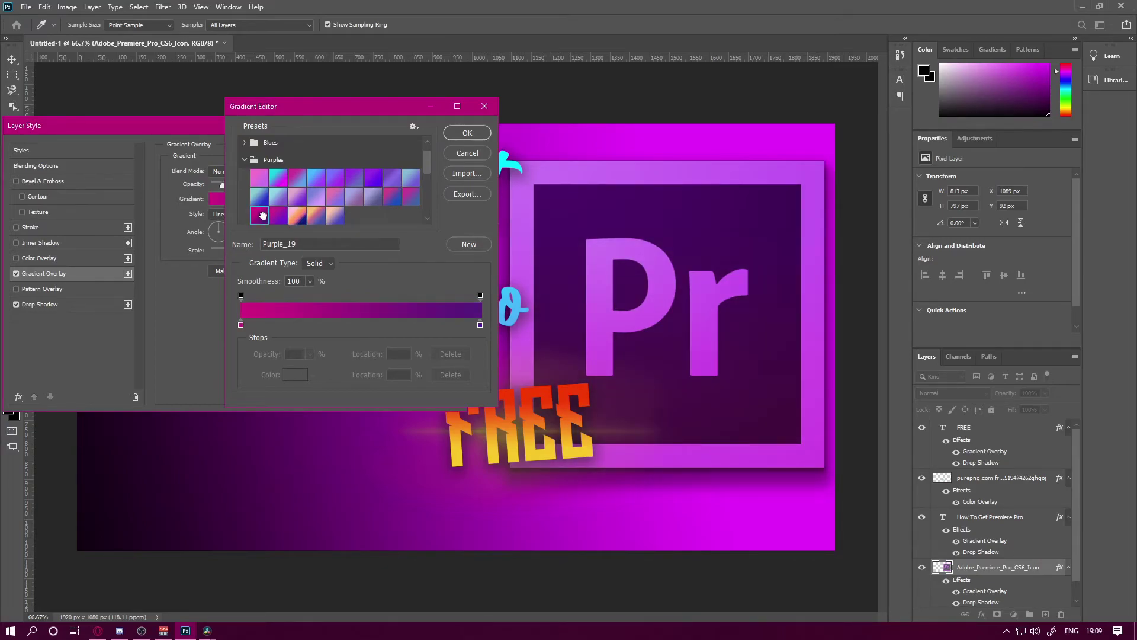
{"action": "left_click", "coordinate": [453, 133]}
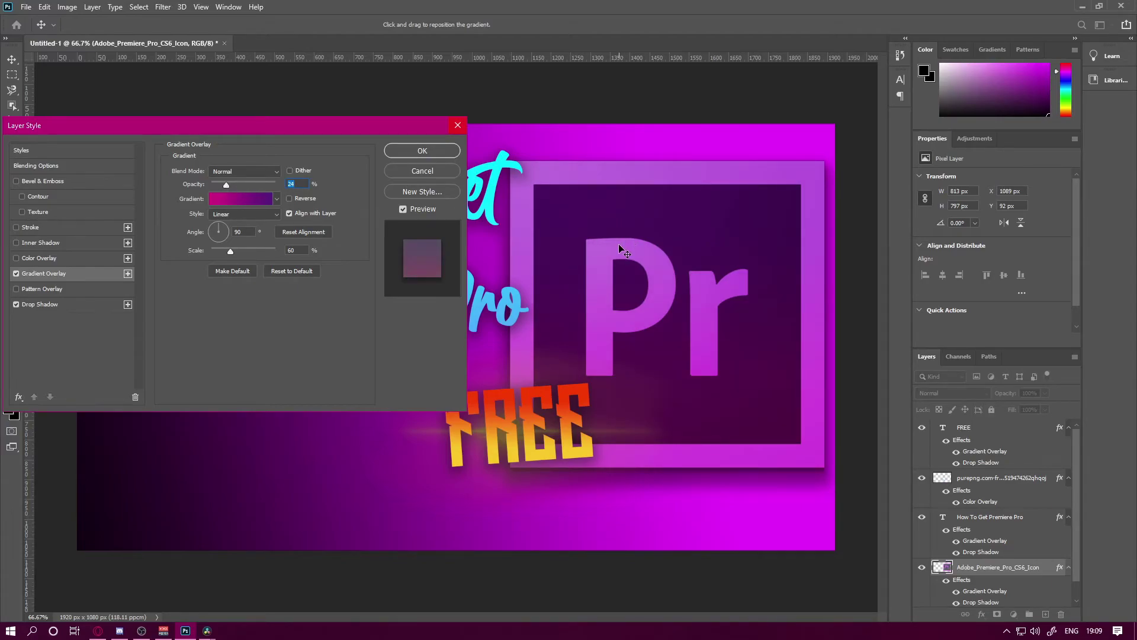
{"action": "left_click", "coordinate": [428, 151]}
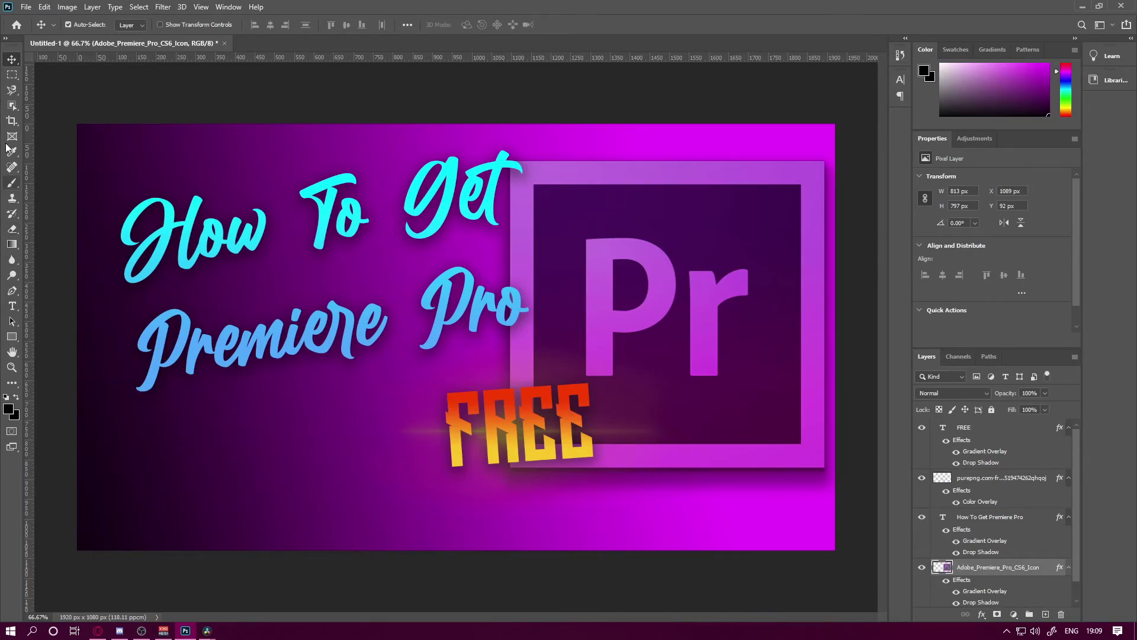
Set the font for new text to Have Heart Swash.
{"action": "left_click", "coordinate": [12, 291]}
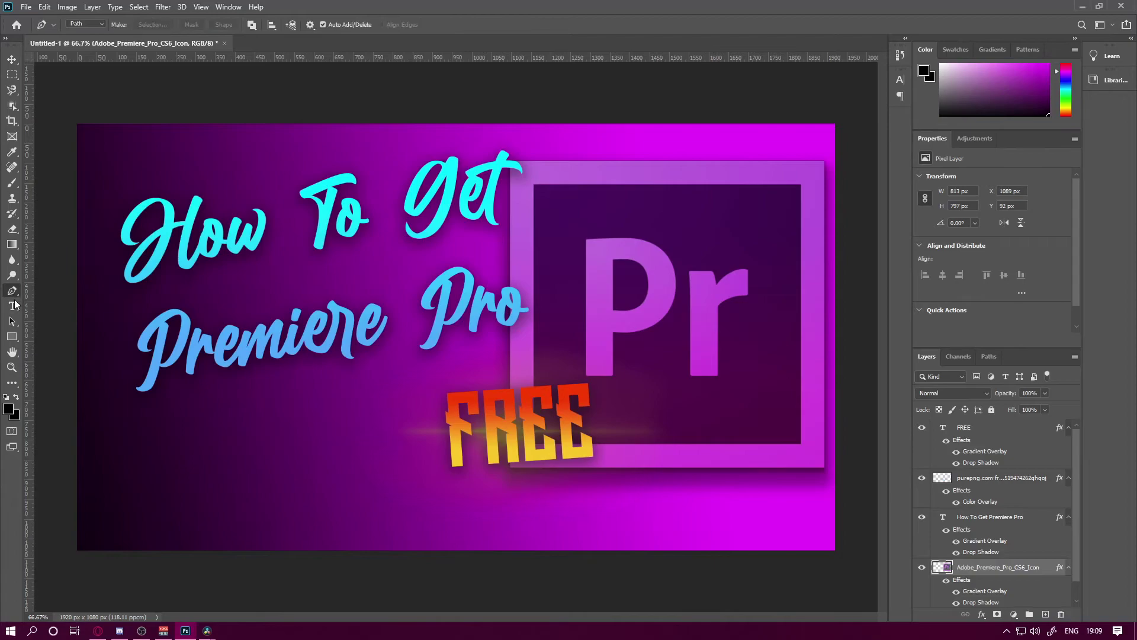
{"action": "left_click", "coordinate": [13, 306]}
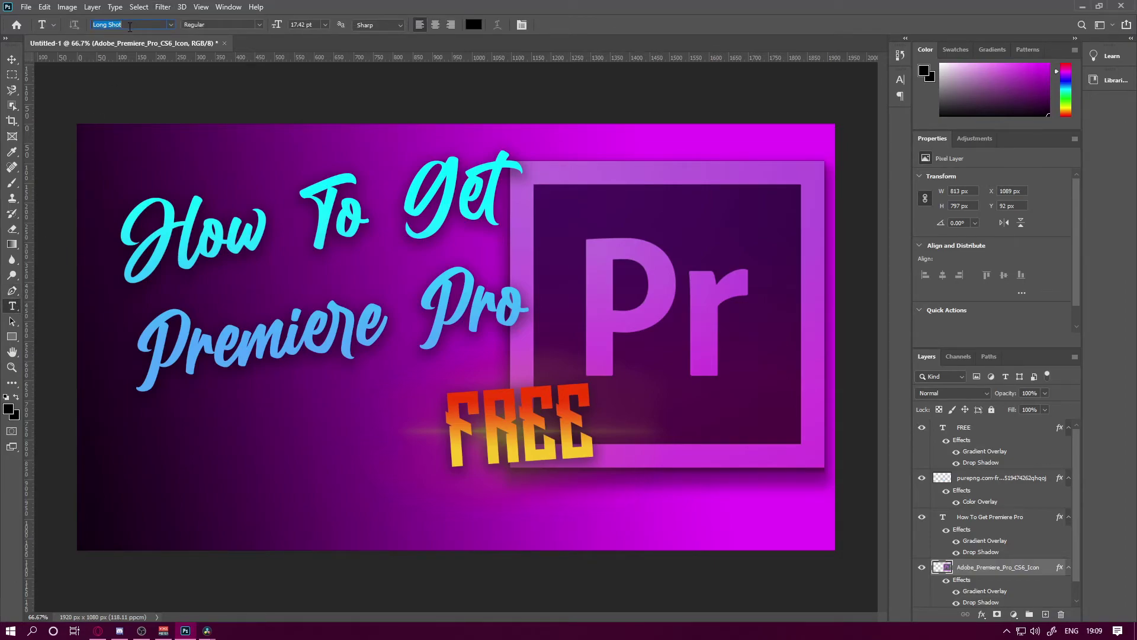
{"action": "type", "text": "have"}
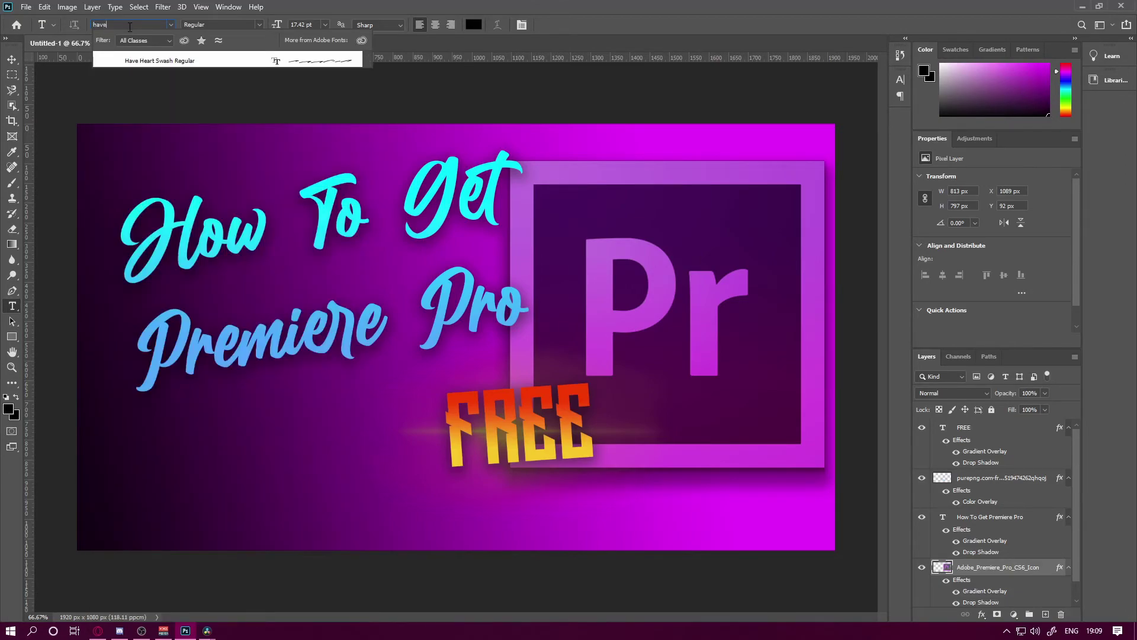
{"action": "left_click", "coordinate": [248, 61]}
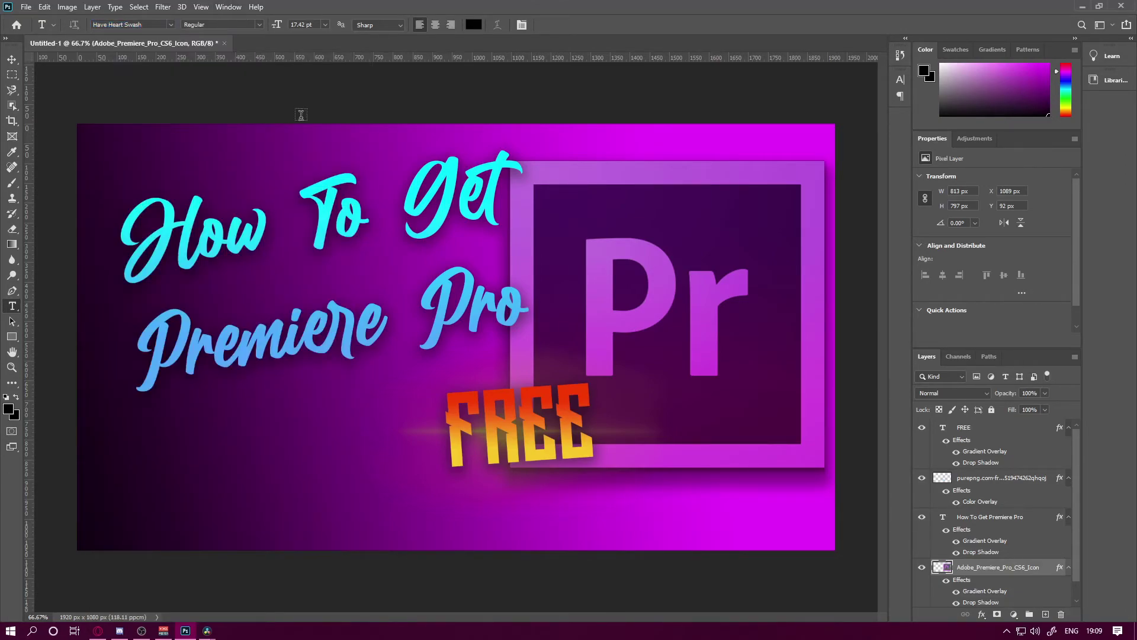
Add a text layer below the title holding a single swash stroke made with the letter E.
{"action": "left_click", "coordinate": [223, 443]}
{"action": "key", "text": "ctrl+v"}
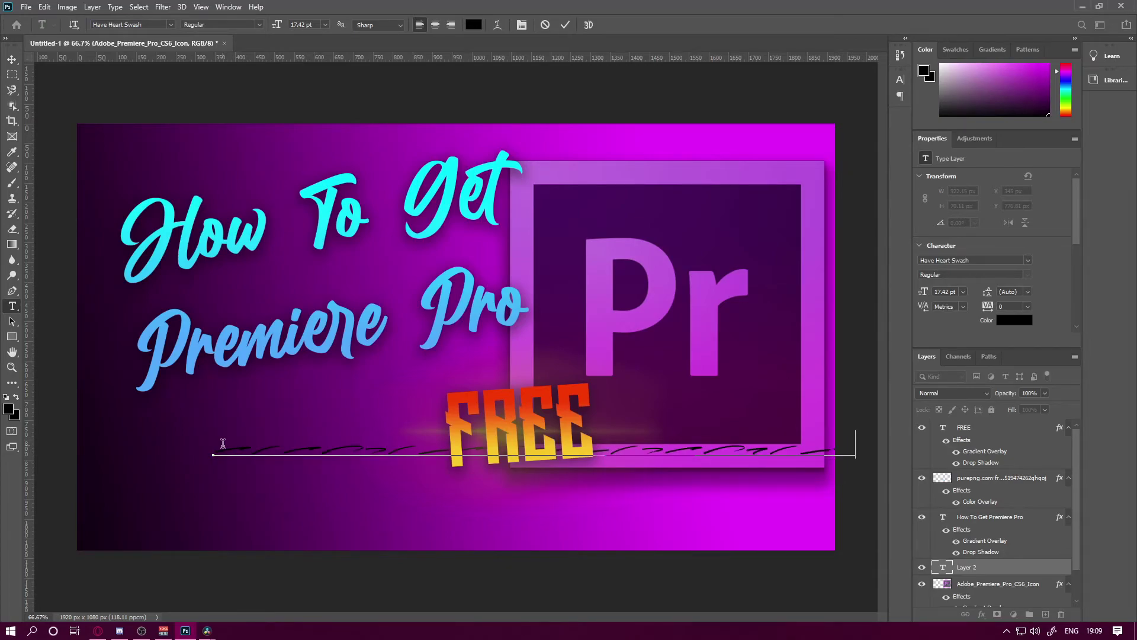
{"action": "key", "text": "BackSpace"}
{"action": "key", "text": "BackSpace"}
{"action": "key", "text": "BackSpace"}
{"action": "key", "text": "BackSpace"}
{"action": "key", "text": "BackSpace"}
{"action": "key", "text": "BackSpace"}
{"action": "key", "text": "BackSpace"}
{"action": "key", "text": "BackSpace"}
{"action": "type", "text": "_"}
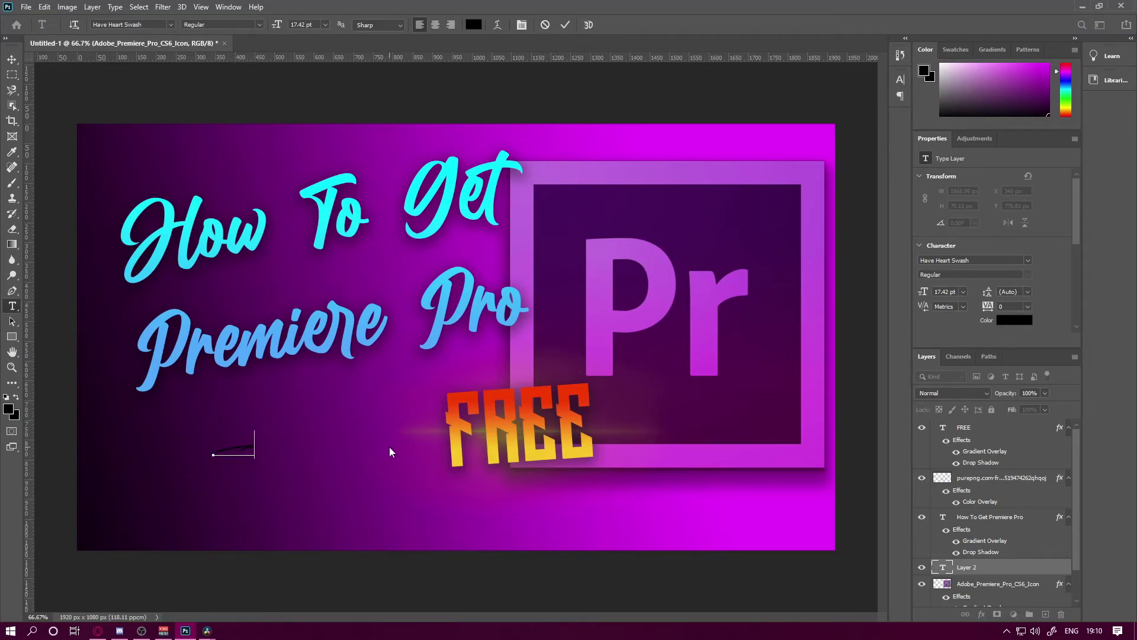
{"action": "left_click", "coordinate": [12, 59]}
{"action": "left_click", "coordinate": [252, 446]}
{"action": "mouse_move", "coordinate": [252, 446]}
{"action": "left_mouse_down"}
{"action": "mouse_move", "coordinate": [275, 417]}
{"action": "mouse_move", "coordinate": [248, 449]}
{"action": "left_mouse_up"}
{"action": "key", "text": "ctrl+z"}
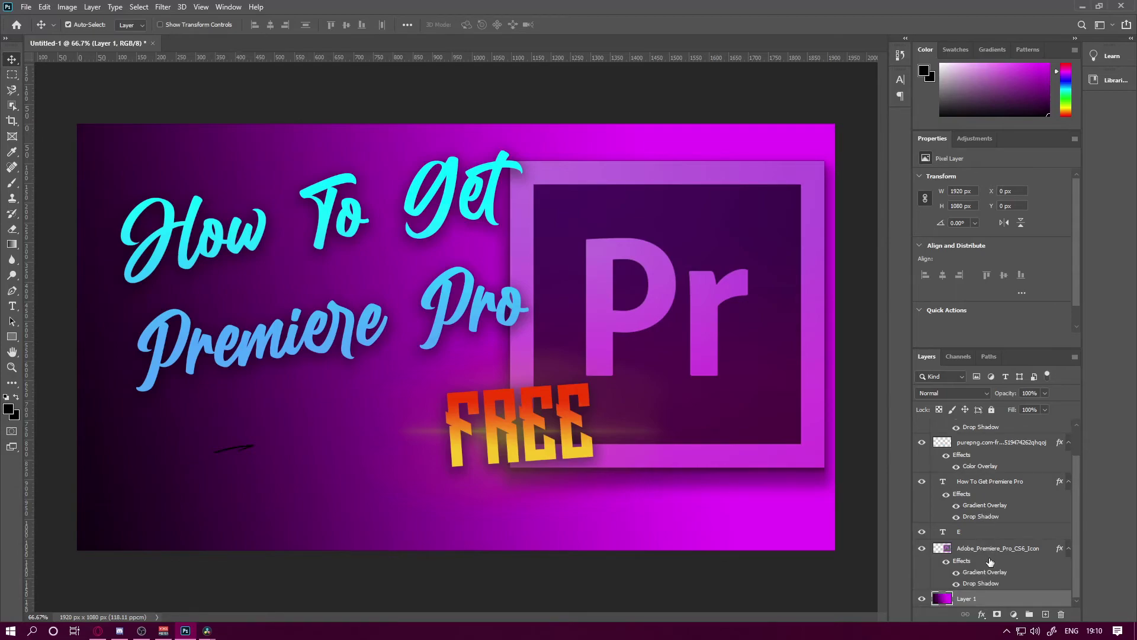
Scale the E swash layer to about 619% and place it as an underline beneath the word "Premiere".
{"action": "left_click", "coordinate": [978, 529]}
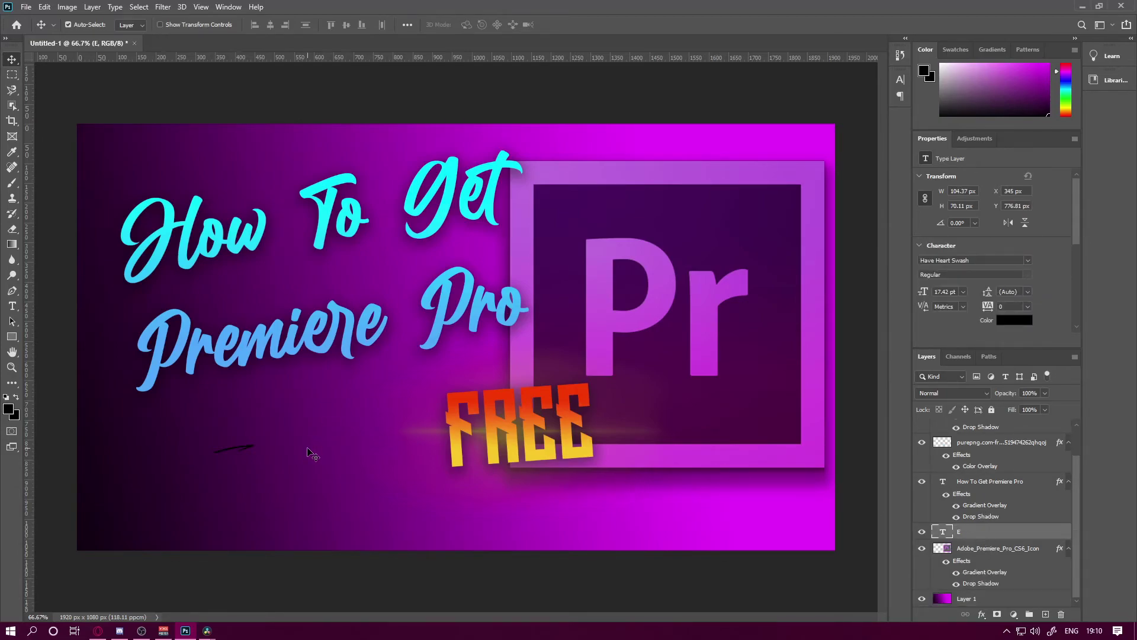
{"action": "key", "text": "ctrl+t"}
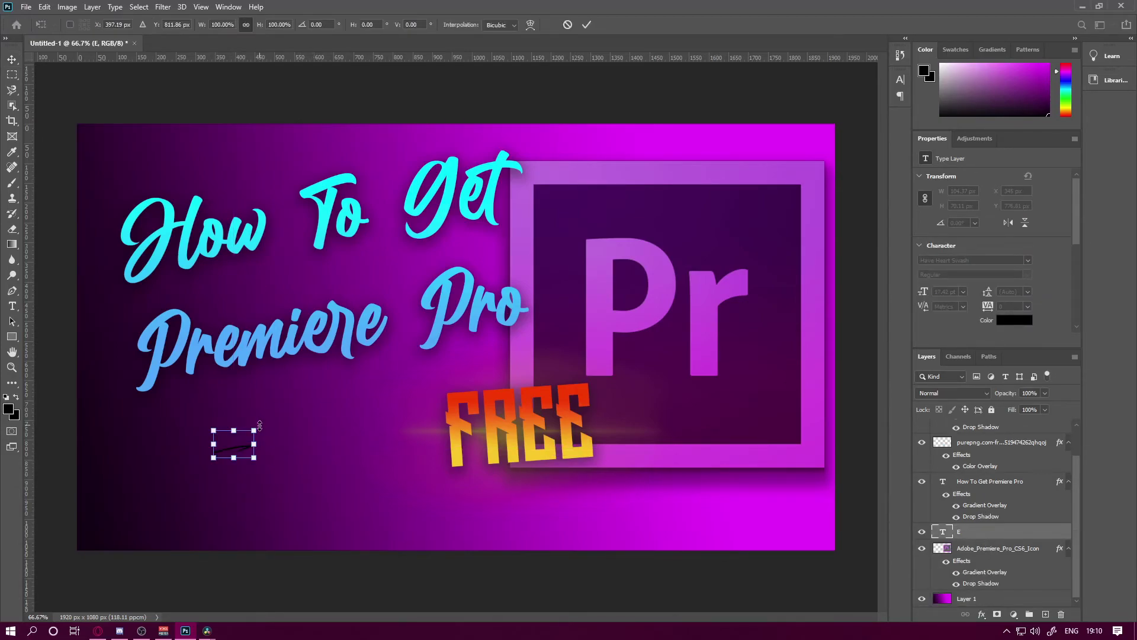
{"action": "mouse_move", "coordinate": [256, 428]}
{"action": "left_mouse_down"}
{"action": "mouse_move", "coordinate": [385, 329]}
{"action": "mouse_move", "coordinate": [475, 288]}
{"action": "left_mouse_up"}
{"action": "mouse_move", "coordinate": [361, 401]}
{"action": "left_mouse_down"}
{"action": "mouse_move", "coordinate": [270, 402]}
{"action": "mouse_move", "coordinate": [285, 399]}
{"action": "left_mouse_up"}
{"action": "key", "text": "Return"}
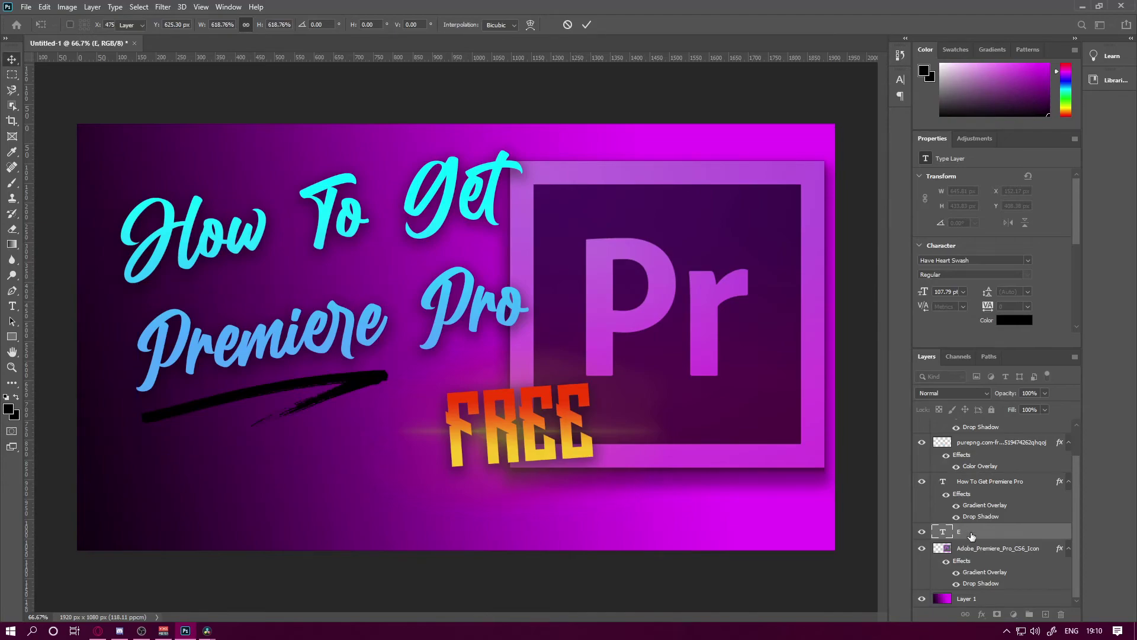
Give the swash layer a drop shadow with 60% opacity, 6 px distance, 9% spread and 24 px size.
{"action": "right_click", "coordinate": [1046, 532]}
{"action": "left_click", "coordinate": [1056, 12]}
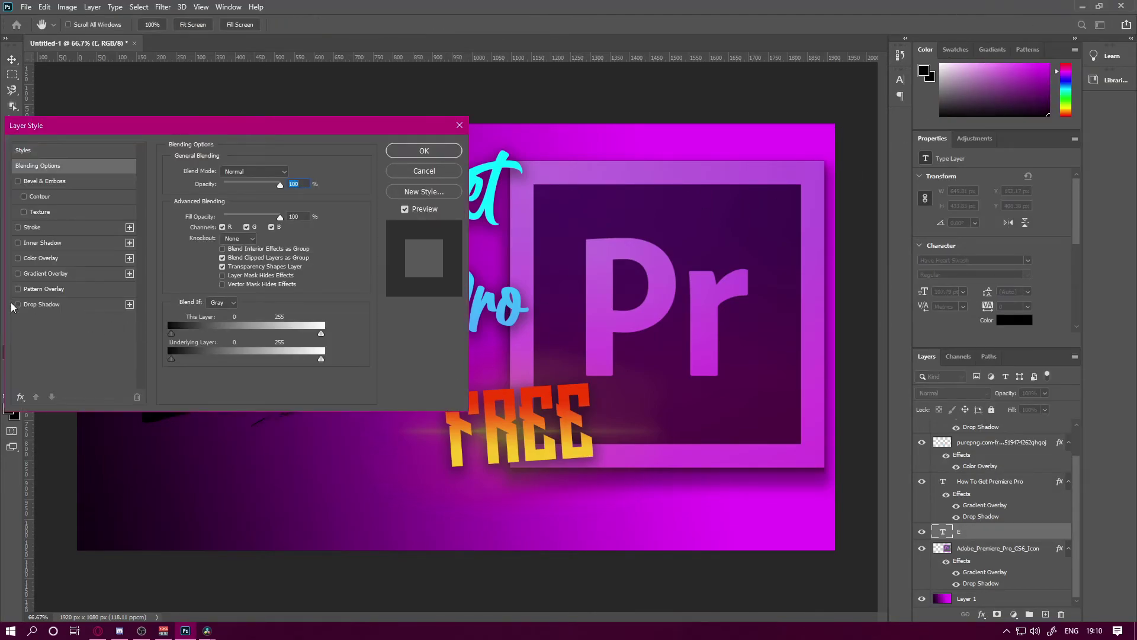
{"action": "left_click", "coordinate": [18, 304]}
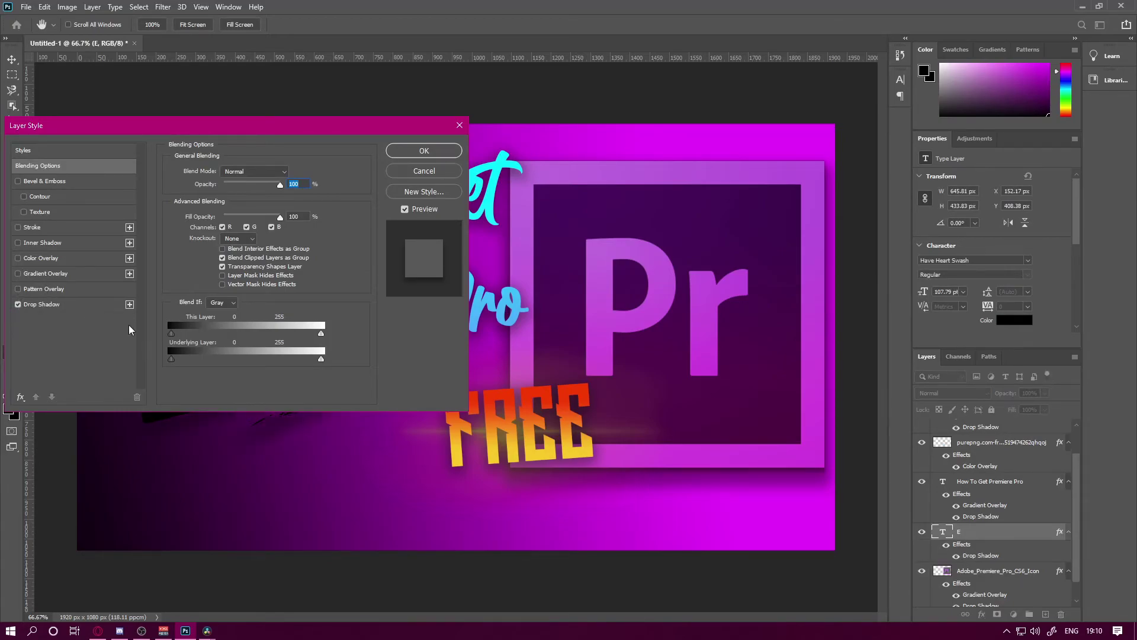
{"action": "left_click", "coordinate": [50, 304]}
{"action": "left_click_drag", "start_coordinate": [241, 187], "coordinate": [242, 188]}
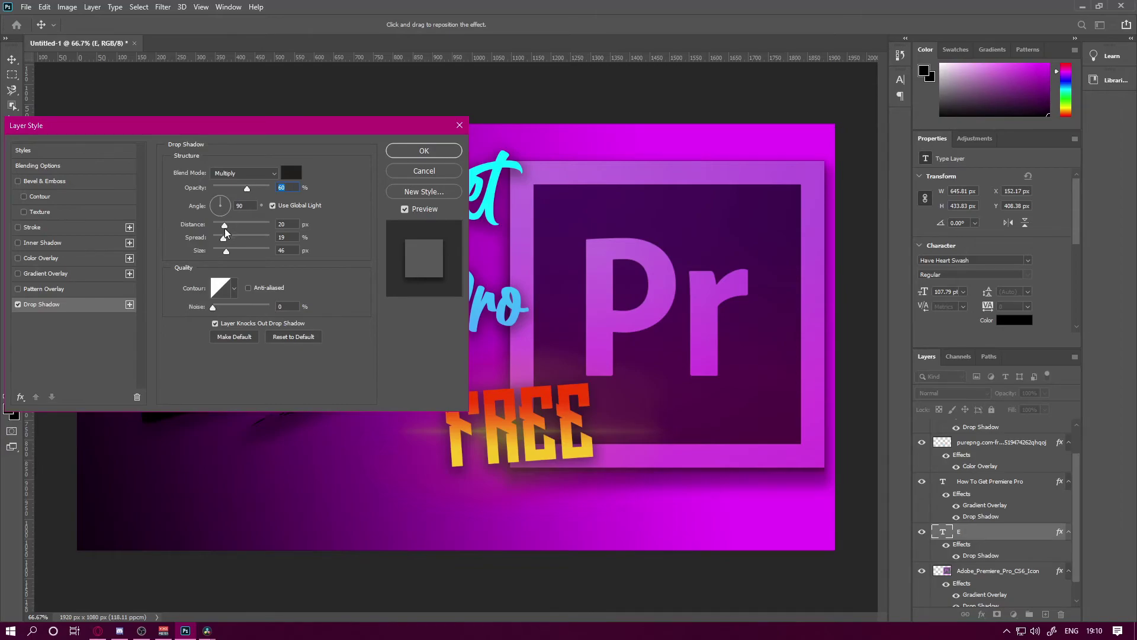
{"action": "left_click_drag", "start_coordinate": [223, 227], "coordinate": [218, 237]}
Add a gradient overlay to the E swash layer and set its opacity to 100%.
{"action": "left_click", "coordinate": [18, 273]}
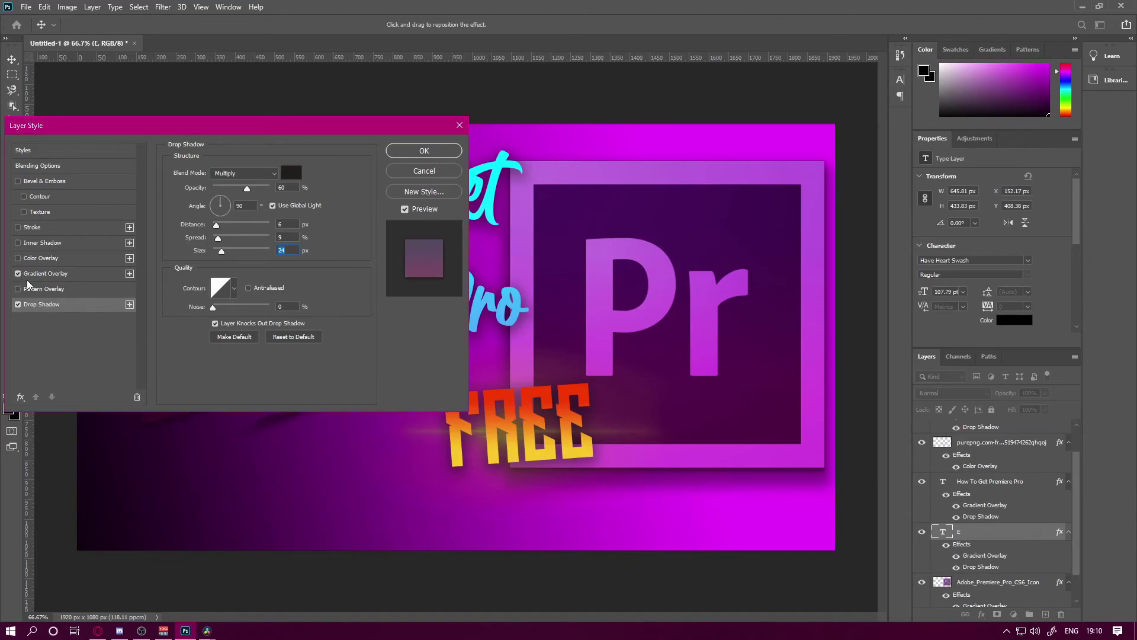
{"action": "left_click", "coordinate": [40, 276]}
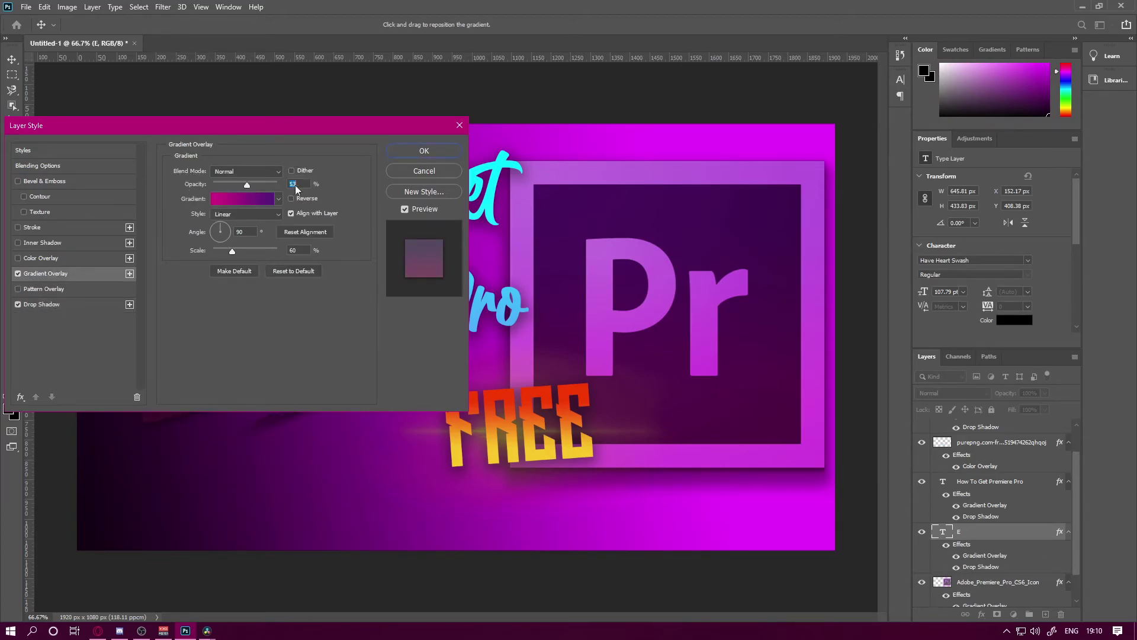
{"action": "left_click", "coordinate": [259, 172]}
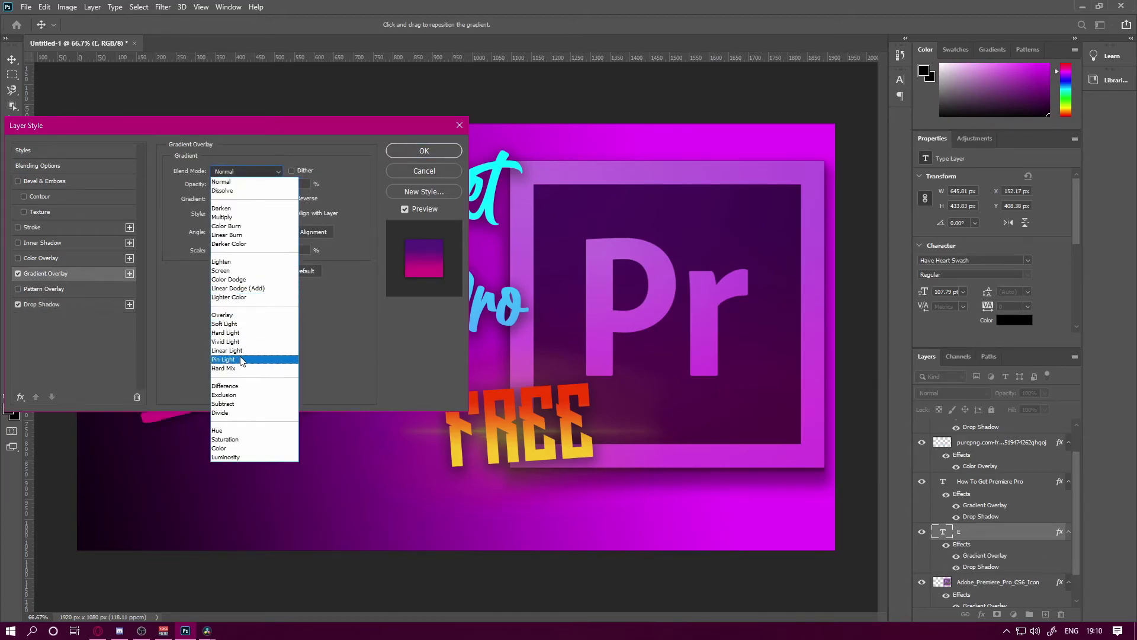
{"action": "left_click", "coordinate": [342, 176]}
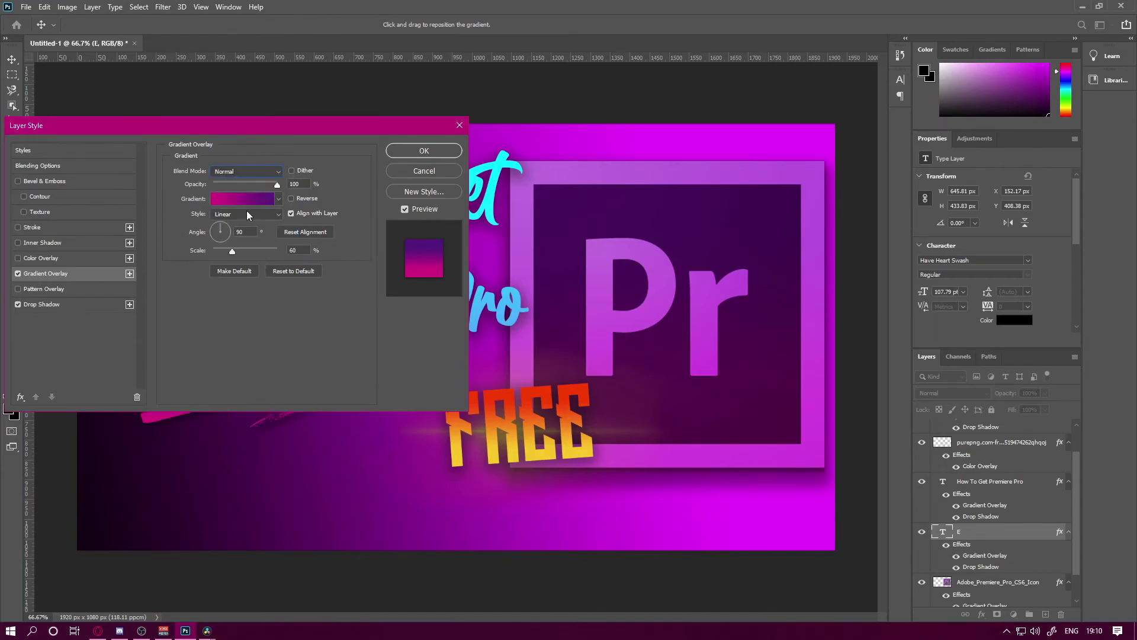
Try a yellow-to-red gradient and a pink-to-purple preset from the Purples group on the swash's gradient overlay.
{"action": "left_click", "coordinate": [279, 199]}
{"action": "left_click", "coordinate": [272, 240]}
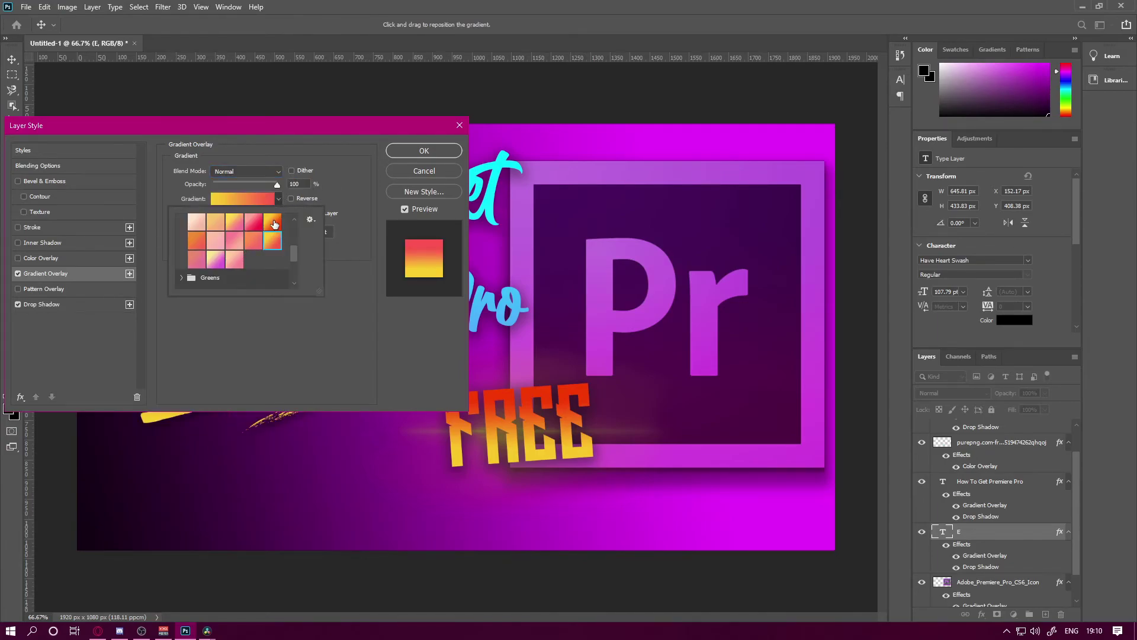
{"action": "scroll", "coordinate": [234, 259], "scroll_direction": "up", "scroll_amount": 4}
{"action": "scroll", "coordinate": [234, 259], "scroll_direction": "up", "scroll_amount": 1}
{"action": "left_click", "coordinate": [180, 237]}
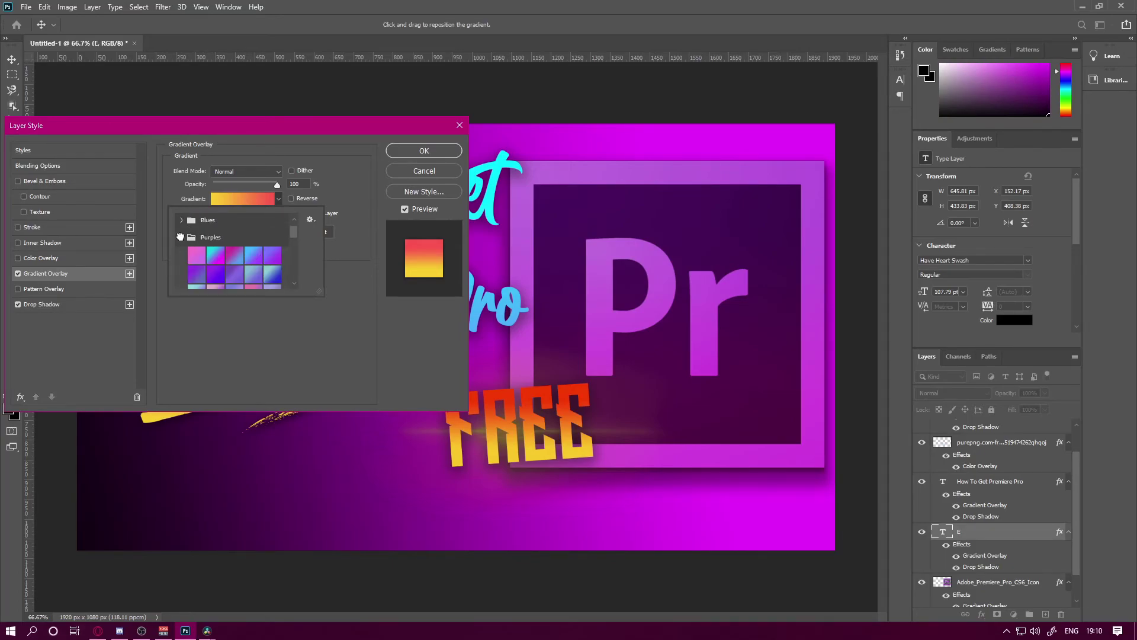
{"action": "left_click", "coordinate": [201, 259]}
{"action": "left_click", "coordinate": [296, 149]}
Apply the pale teal-to-deep-blue preset from the Purples group to the swash's gradient overlay and accept the layer style.
{"action": "left_click_drag", "start_coordinate": [616, 150], "coordinate": [736, 84]}
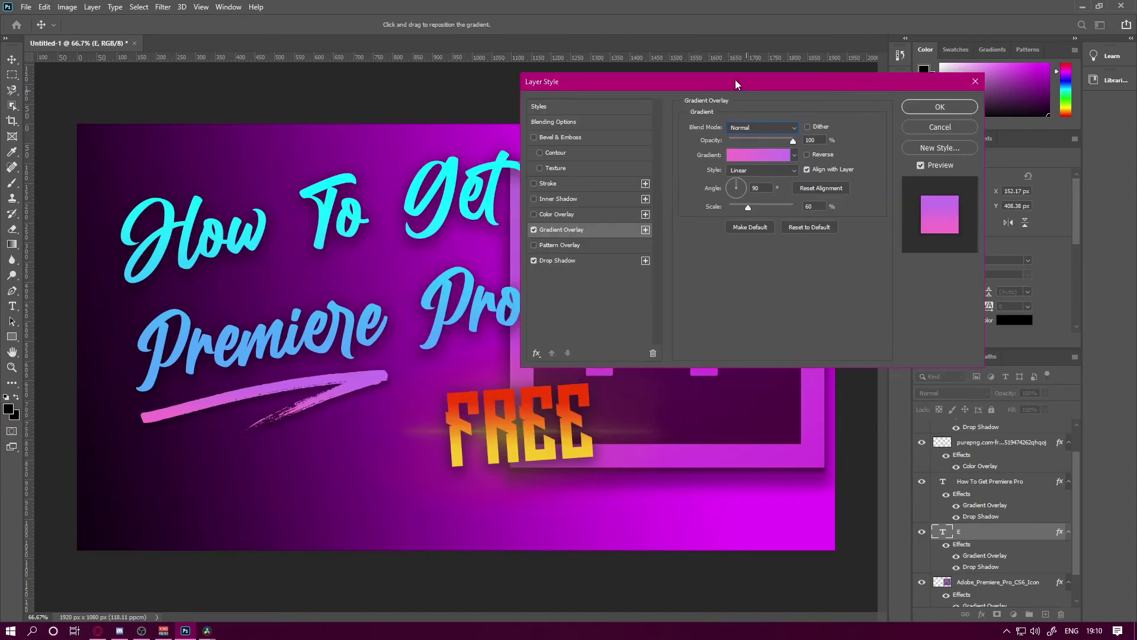
{"action": "left_click", "coordinate": [794, 155]}
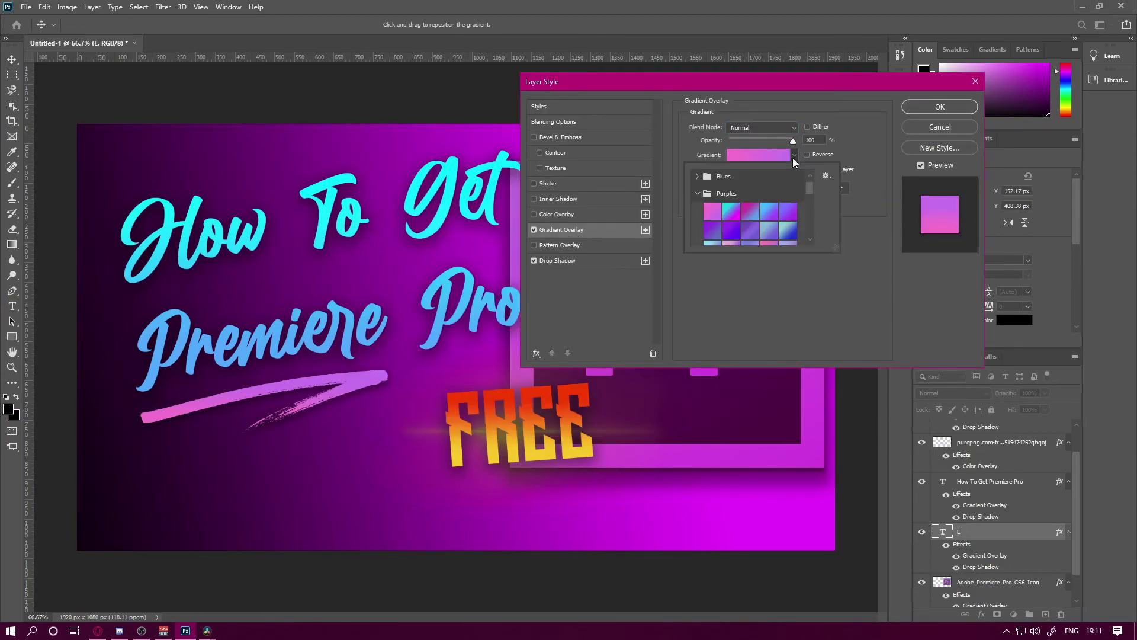
{"action": "left_click", "coordinate": [792, 235]}
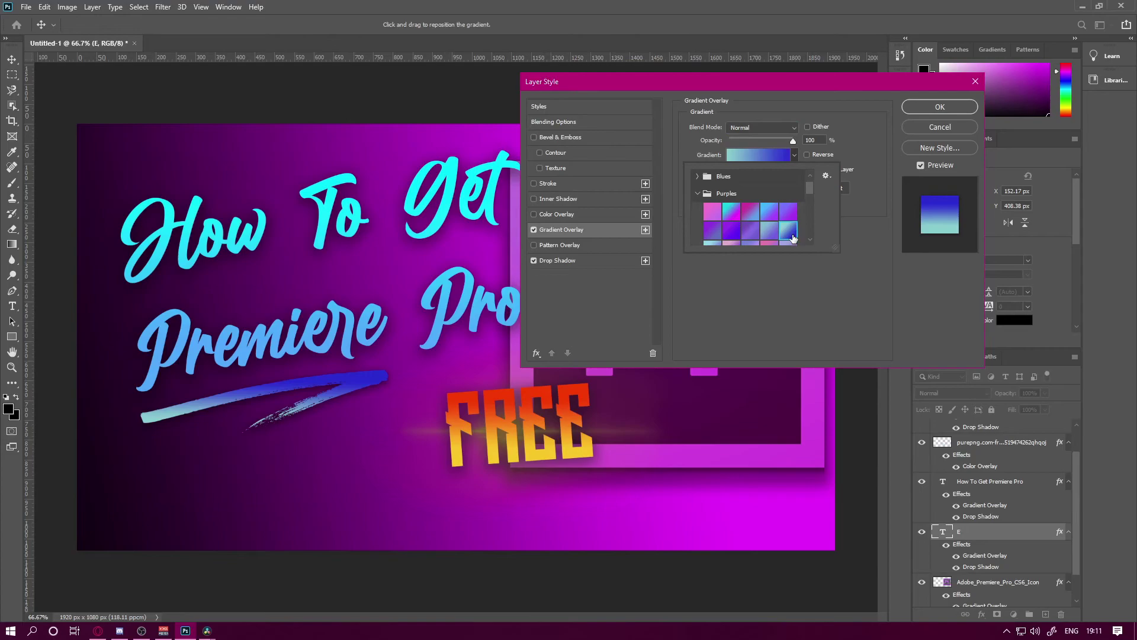
{"action": "left_click", "coordinate": [950, 108]}
{"action": "left_click", "coordinate": [949, 109]}
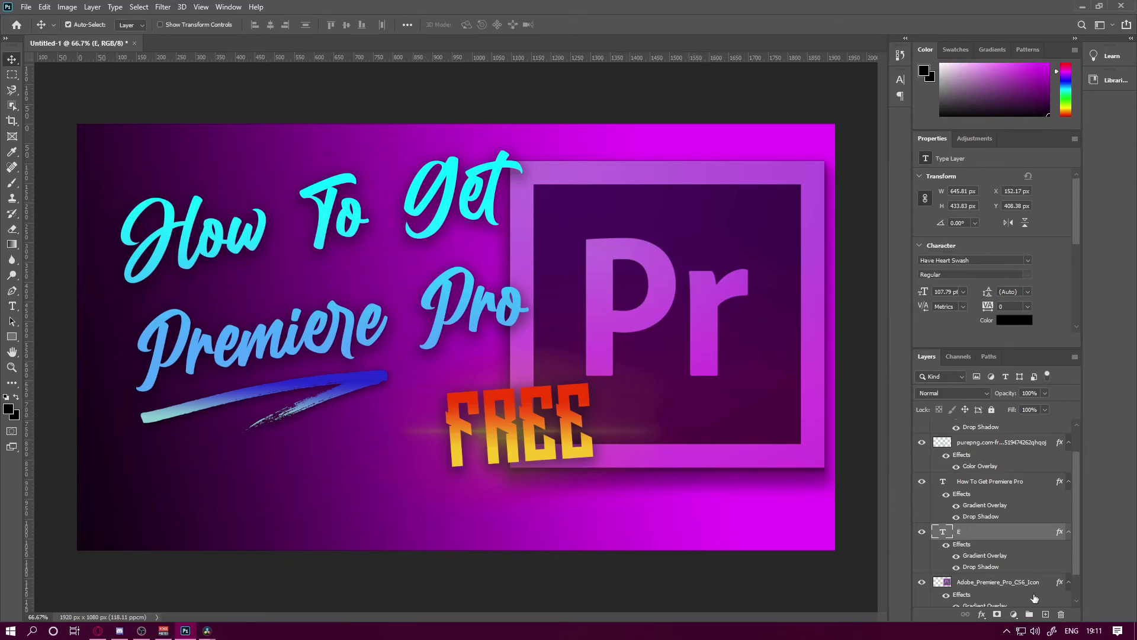
Add a new empty layer directly above the FREE text layer.
{"action": "scroll", "coordinate": [1040, 590], "scroll_direction": "down", "scroll_amount": 1}
{"action": "scroll", "coordinate": [999, 570], "scroll_direction": "up", "scroll_amount": 2}
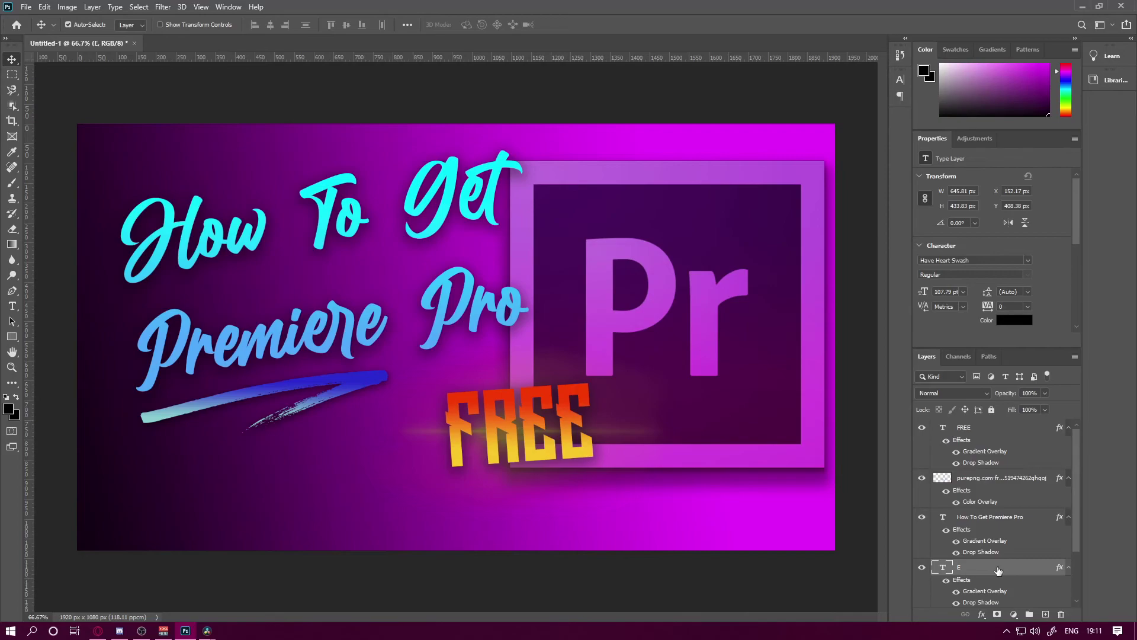
{"action": "left_click", "coordinate": [1010, 428]}
{"action": "left_click", "coordinate": [1046, 614]}
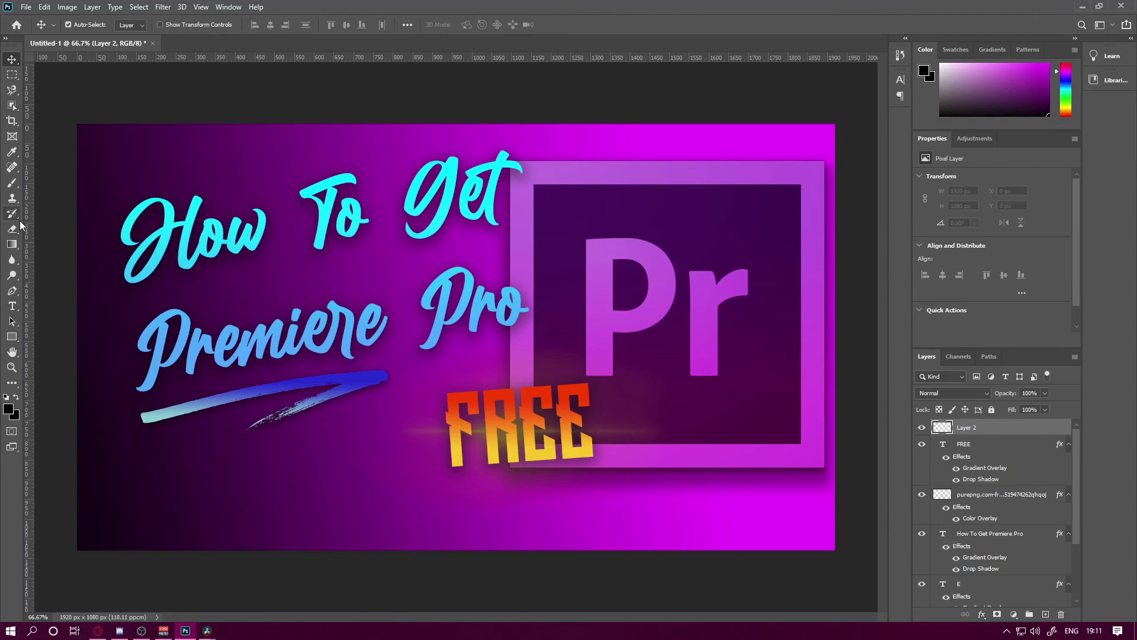
Paint a soft black vignette around the canvas edges on the new layer using a 1000 px brush with 12% hardness.
{"action": "left_click", "coordinate": [13, 188]}
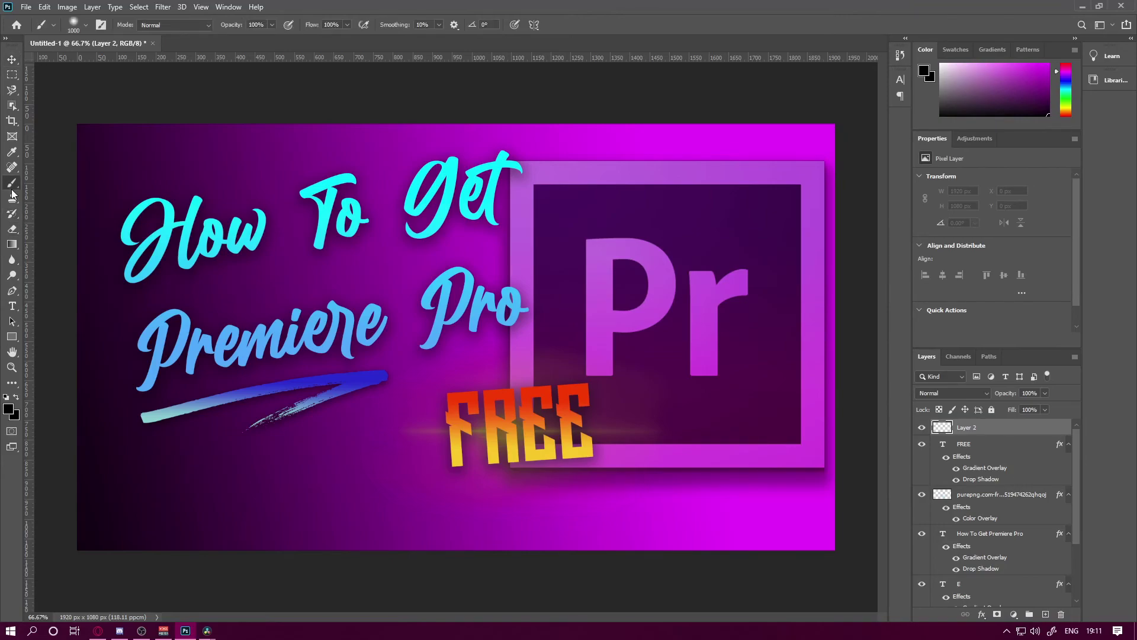
{"action": "left_click", "coordinate": [87, 26]}
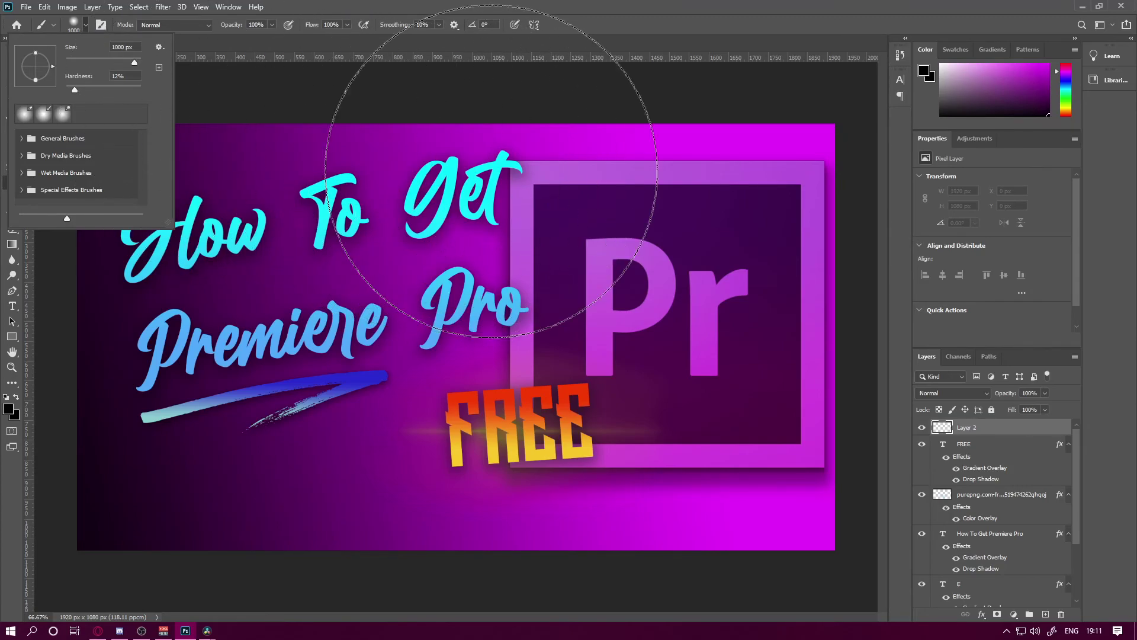
{"action": "scroll", "coordinate": [496, 176], "scroll_direction": "down", "scroll_amount": 2}
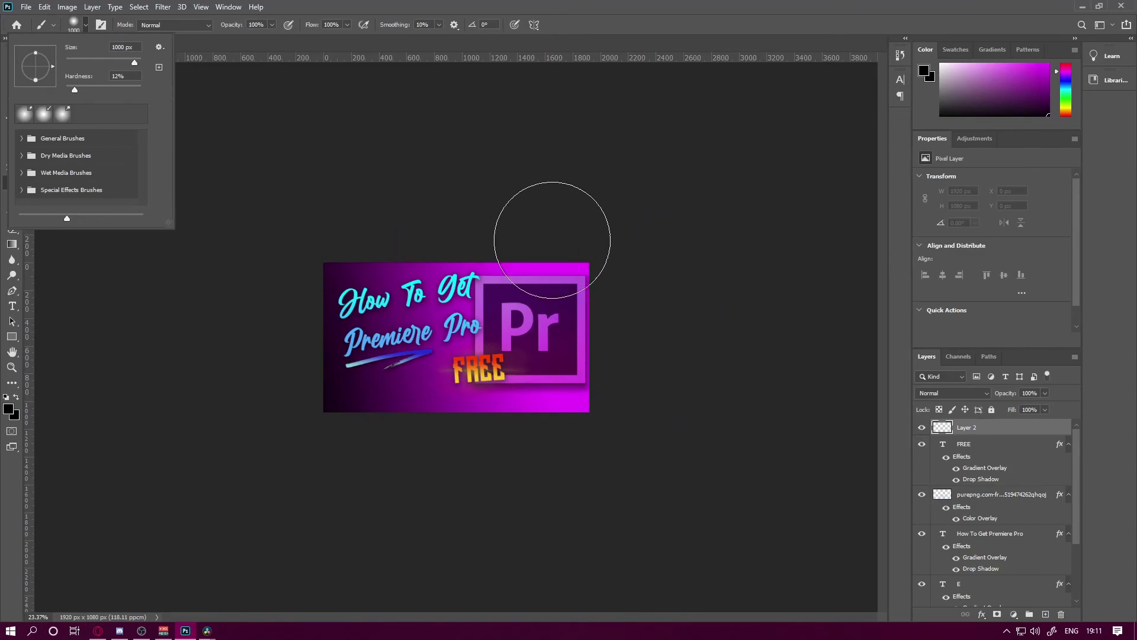
{"action": "key", "text": "Return"}
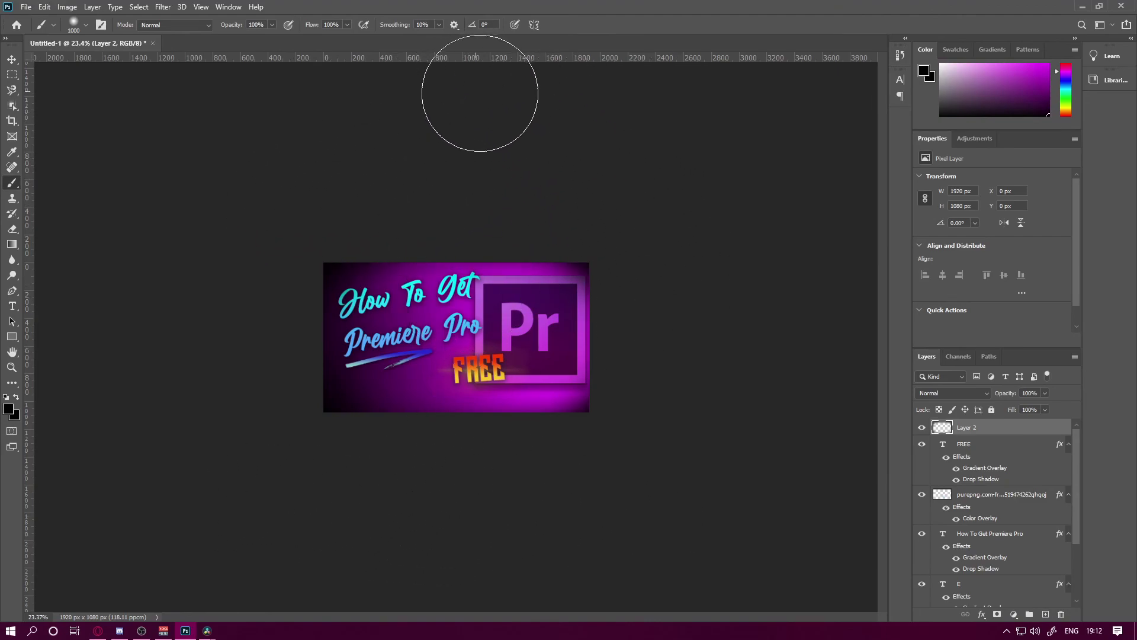
{"action": "scroll", "coordinate": [330, 304], "scroll_direction": "up", "scroll_amount": 4}
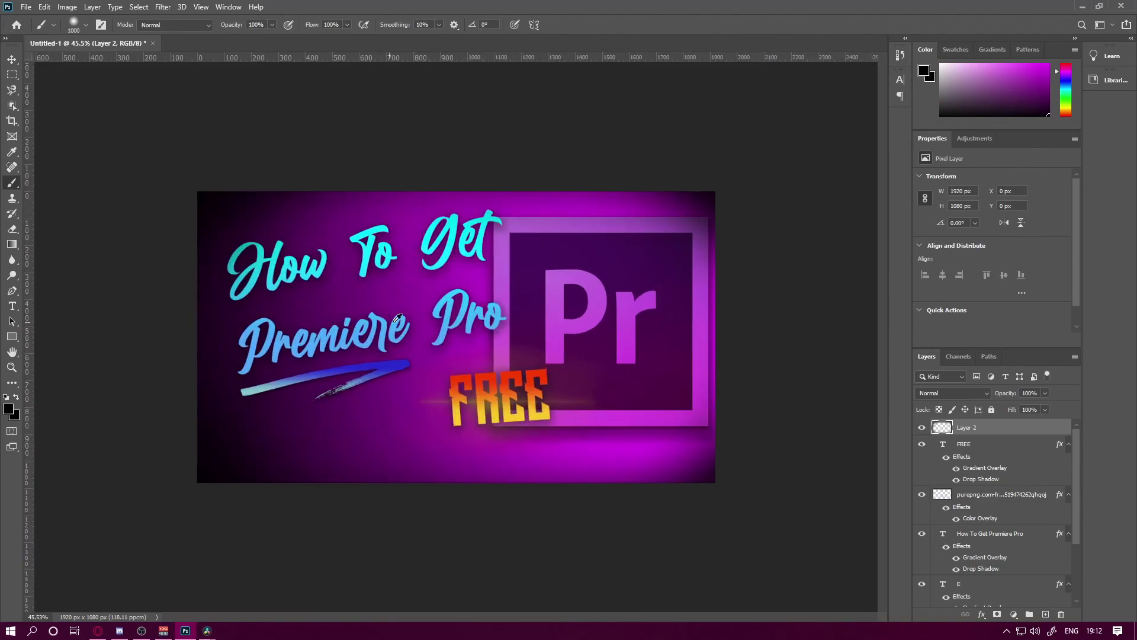